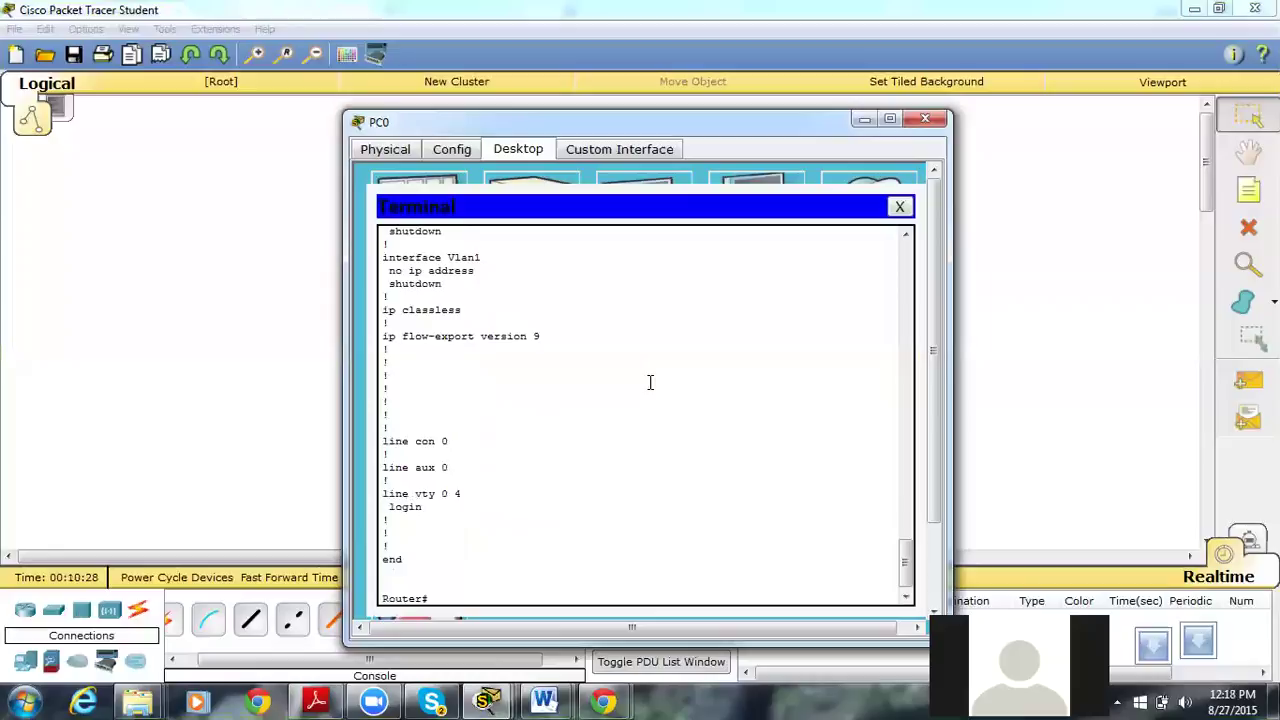
# Exit the router session so the console restarts at the Router> user prompt.
pyautogui.write('it')
pyautogui.press('Return')
pyautogui.press('Return')
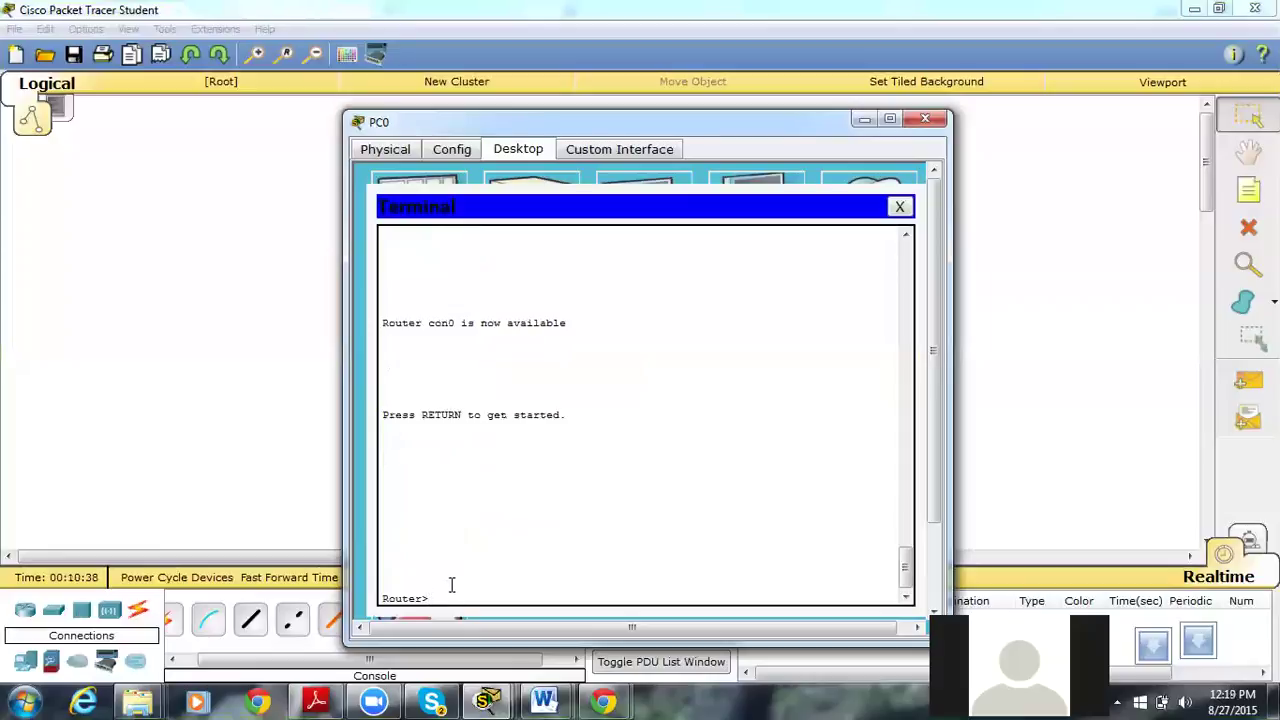
# Enter privileged mode with enable, then global configuration mode with configure terminal.
pyautogui.press('Tab')
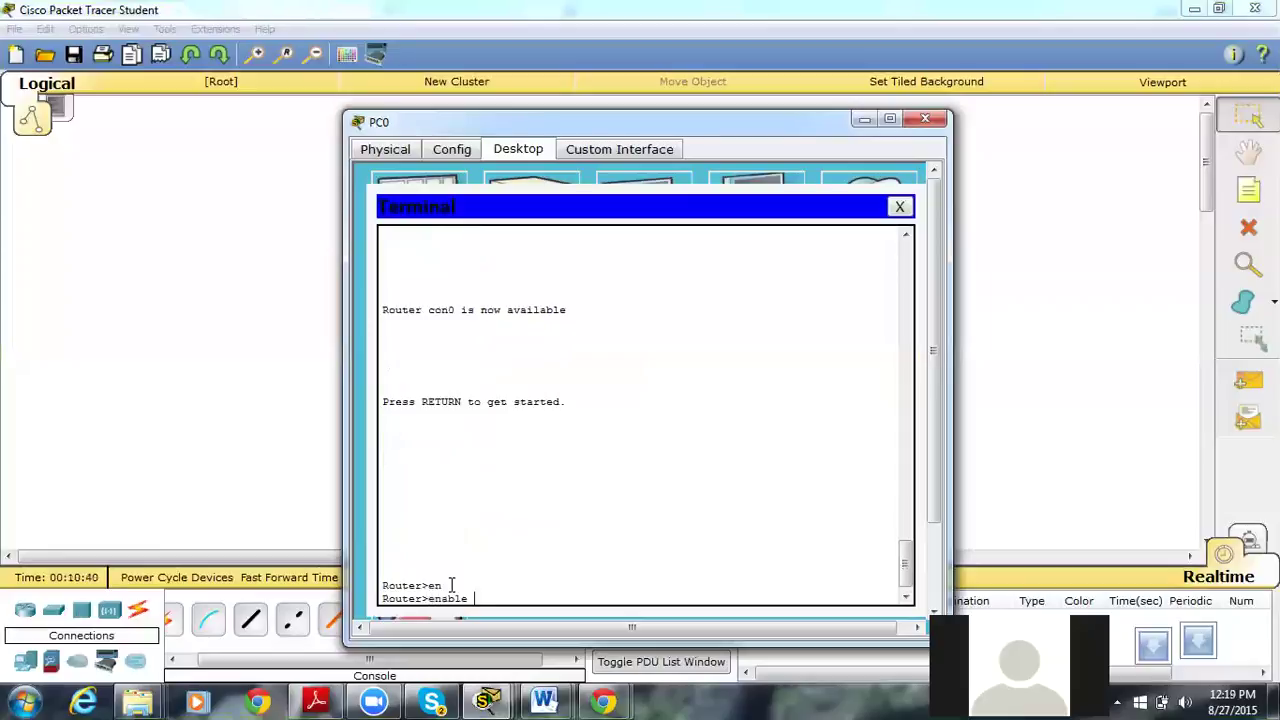
pyautogui.press('Return')
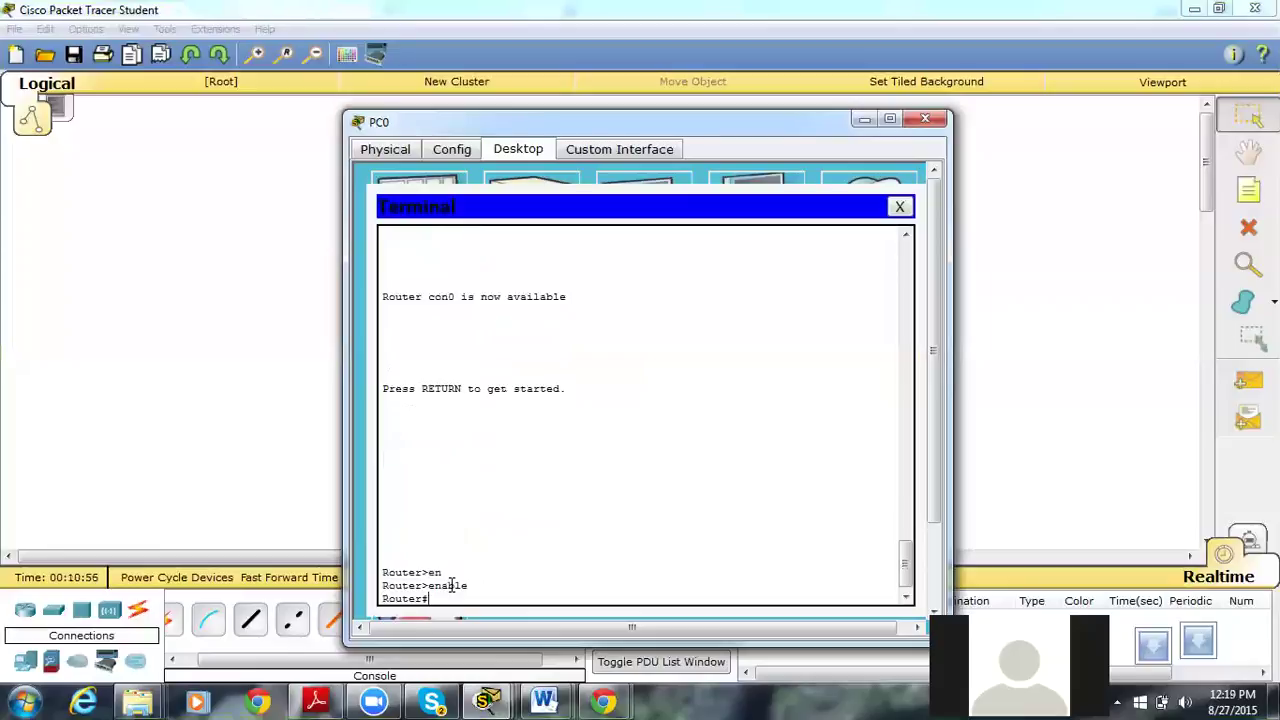
pyautogui.write('con')
pyautogui.press('Tab')
pyautogui.write('f')
pyautogui.press('Tab')
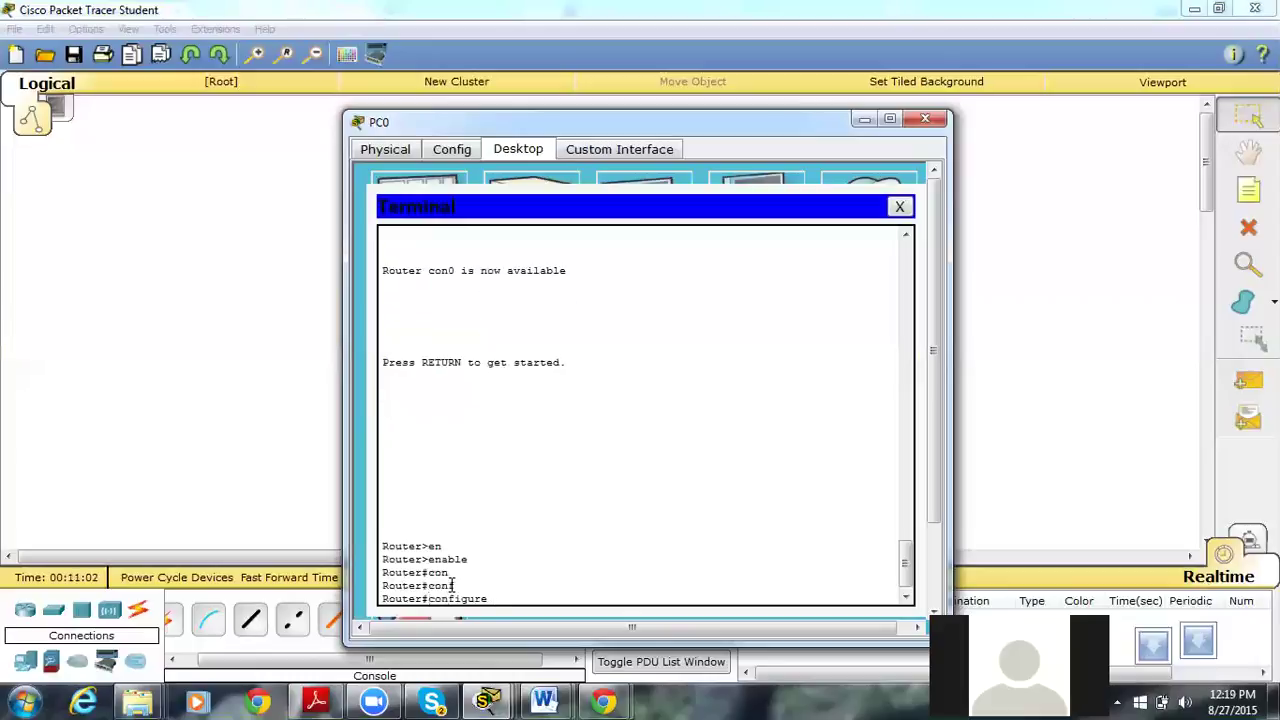
pyautogui.write('ter')
pyautogui.press('Tab')
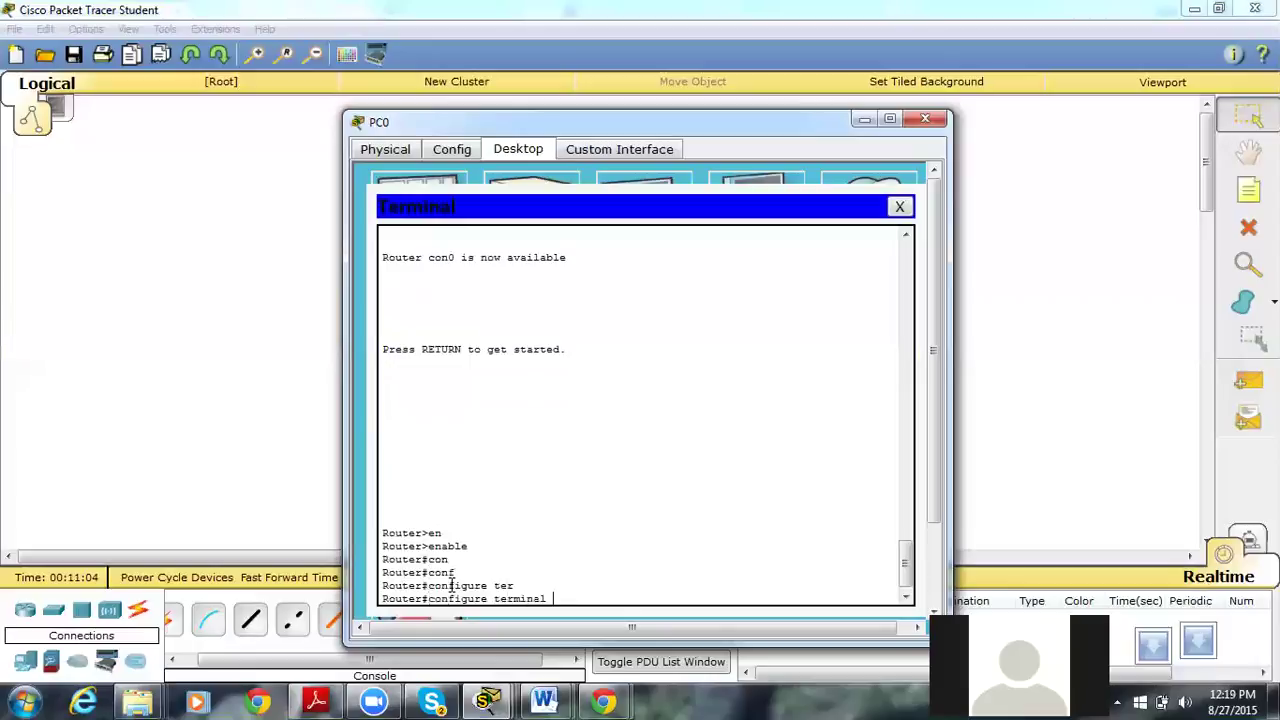
pyautogui.press('Return')
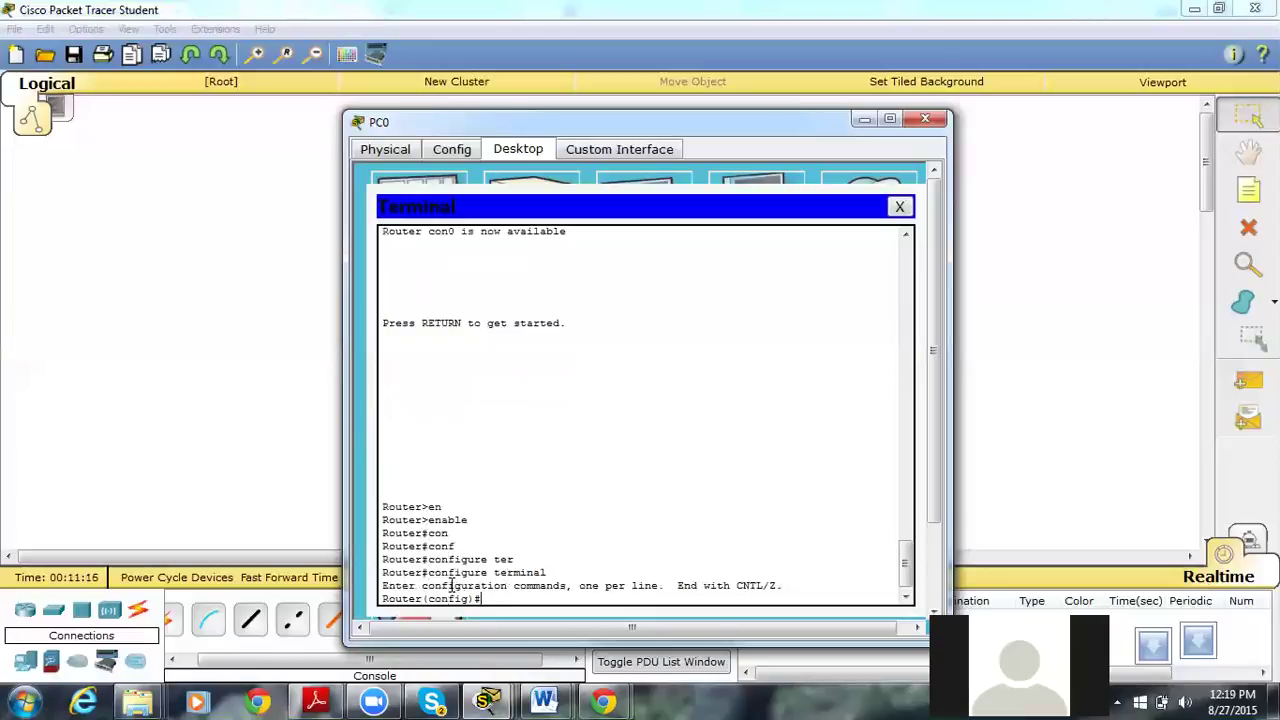
pyautogui.write('o ip do')
# Disable DNS lookup on the router with no ip domain-lookup.
pyautogui.press('Tab')
pyautogui.write('ma')
pyautogui.press('Tab')
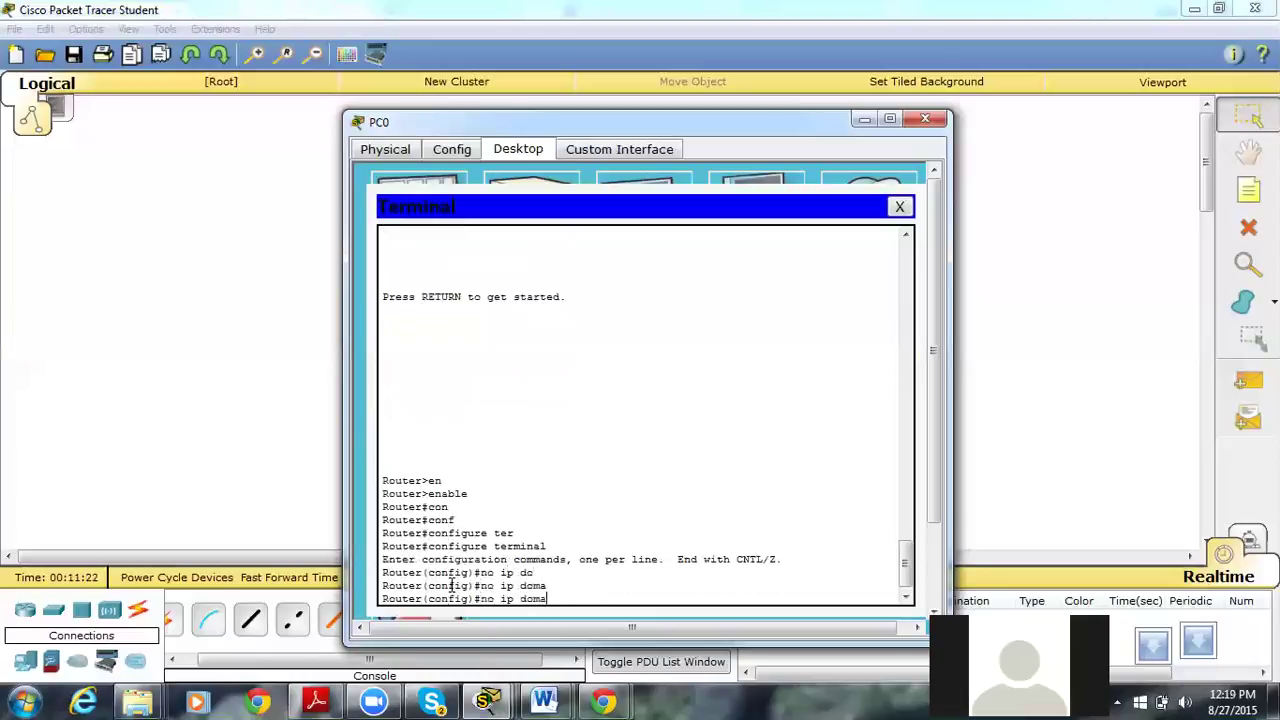
pyautogui.write('in-loo')
pyautogui.press('Tab')
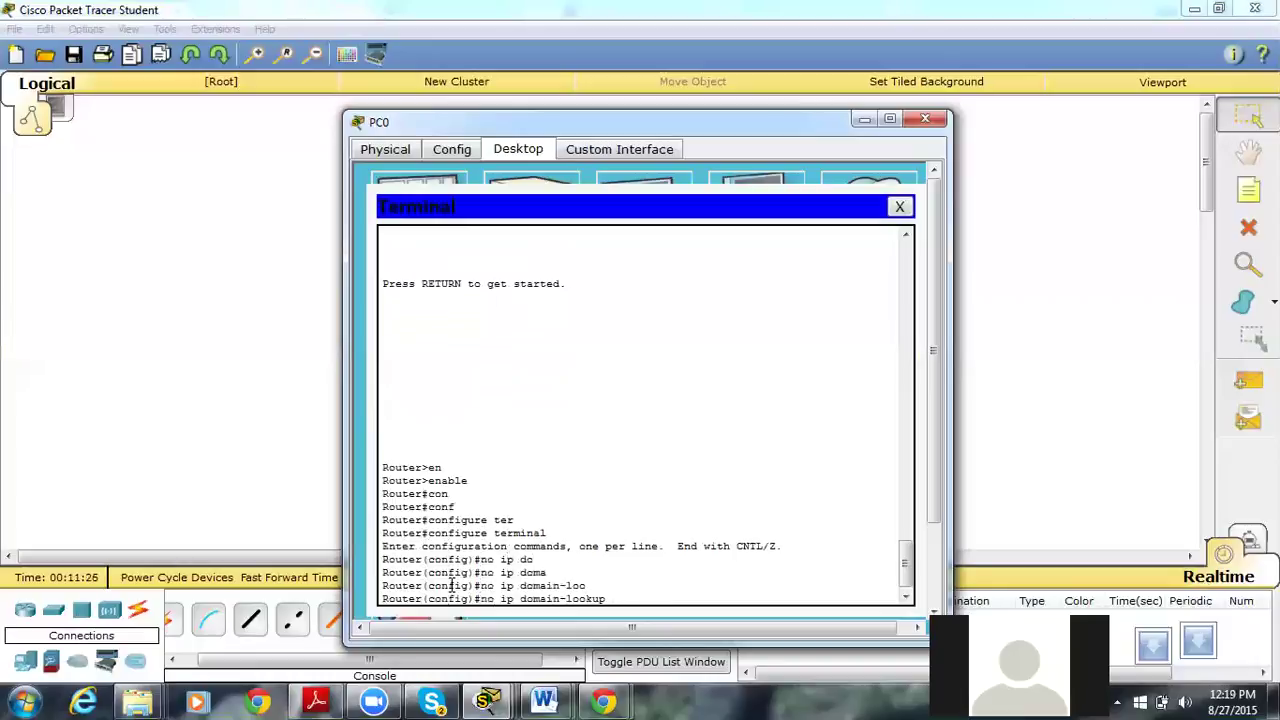
pyautogui.press('Return')
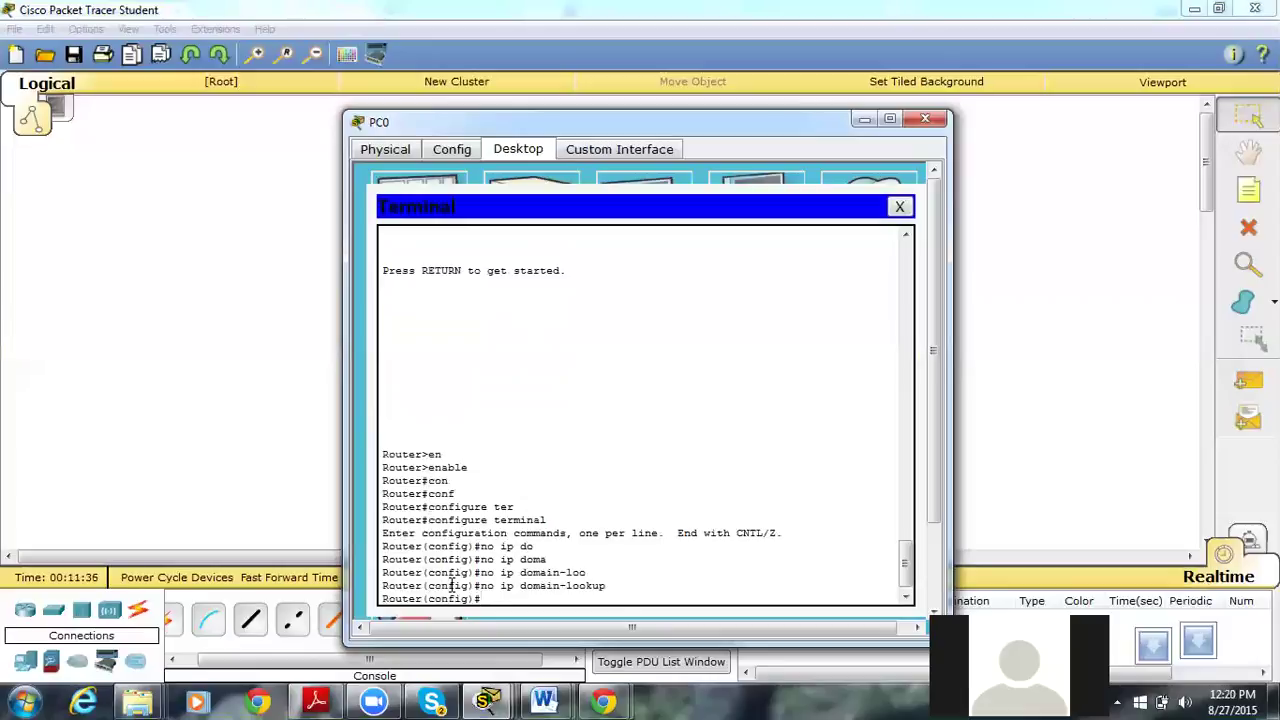
# List the enable command's options with enable ?, showing password and secret.
pyautogui.write('ena')
pyautogui.press('Tab')
pyautogui.write('sw')
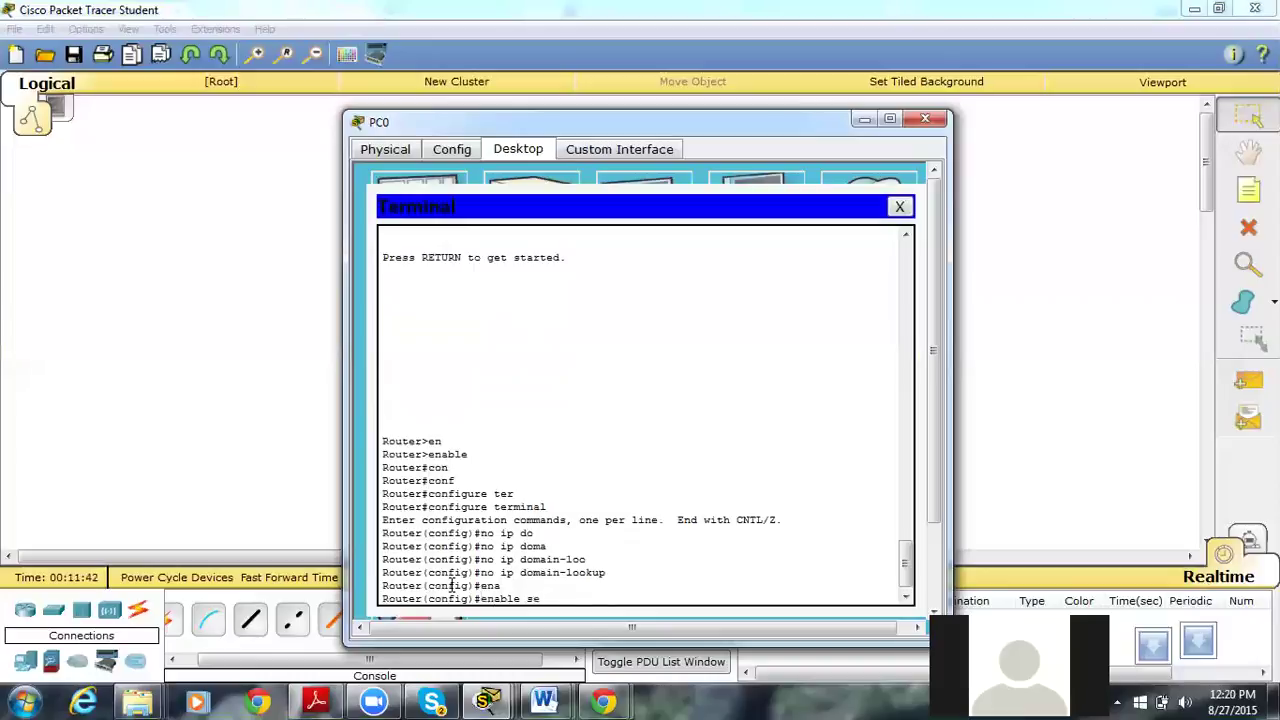
pyautogui.press('Tab')
pyautogui.press('BackSpace')
pyautogui.press('BackSpace')
pyautogui.press('BackSpace')
pyautogui.press('BackSpace')
pyautogui.press('BackSpace')
pyautogui.press('BackSpace')
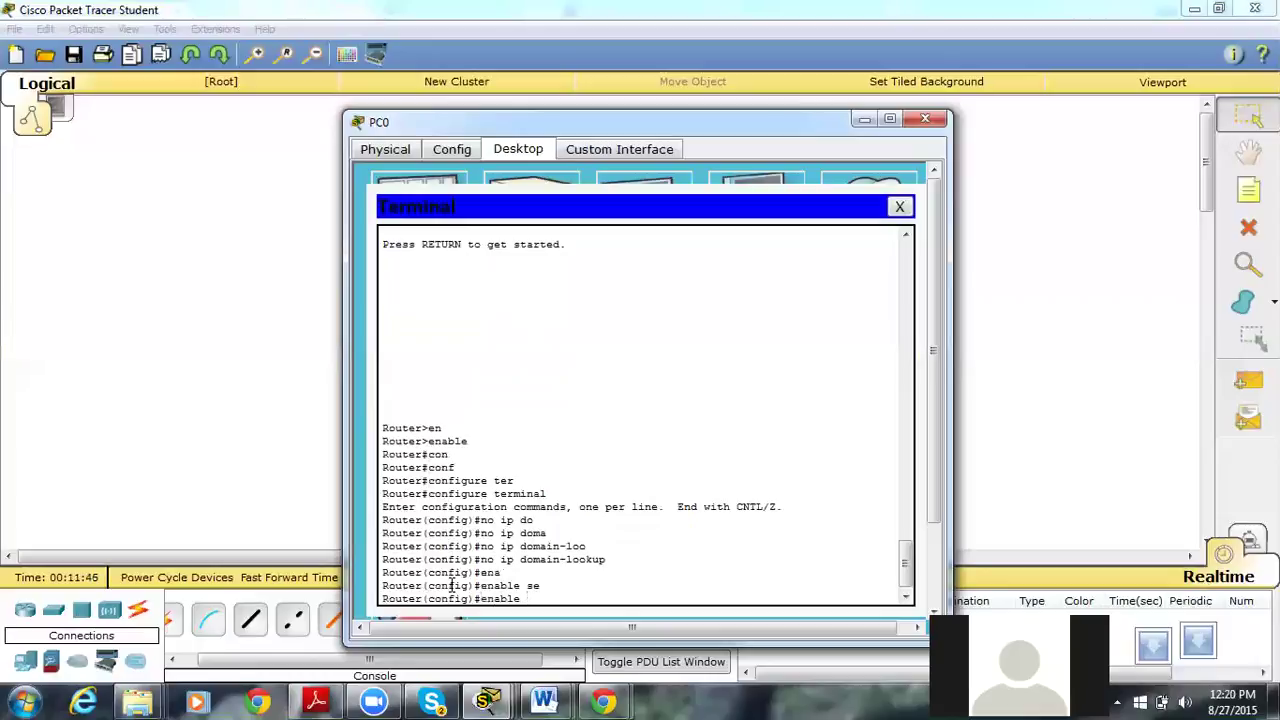
pyautogui.write('?')
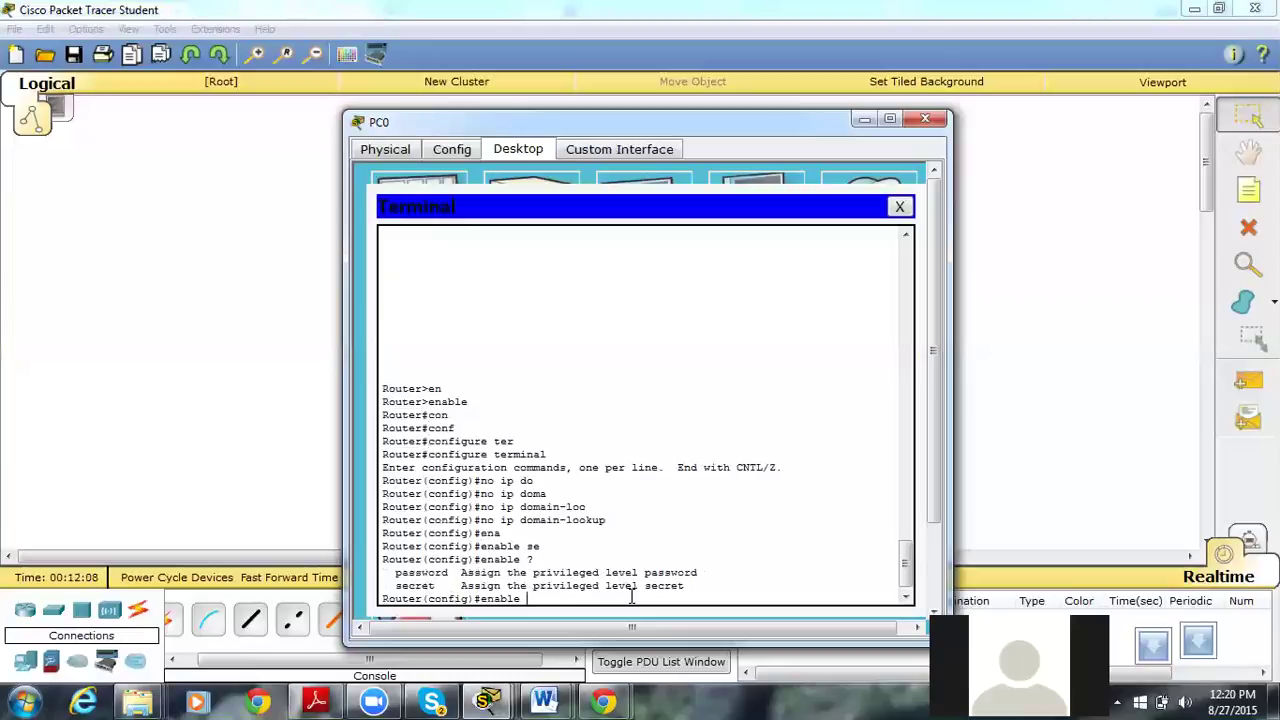
# Set the router's privileged-mode enable password, correcting a typo in the value.
pyautogui.write('password cosco')
pyautogui.press('BackSpace')
pyautogui.press('BackSpace')
pyautogui.press('BackSpace')
pyautogui.press('BackSpace')
pyautogui.write('isco')
pyautogui.press('Return')
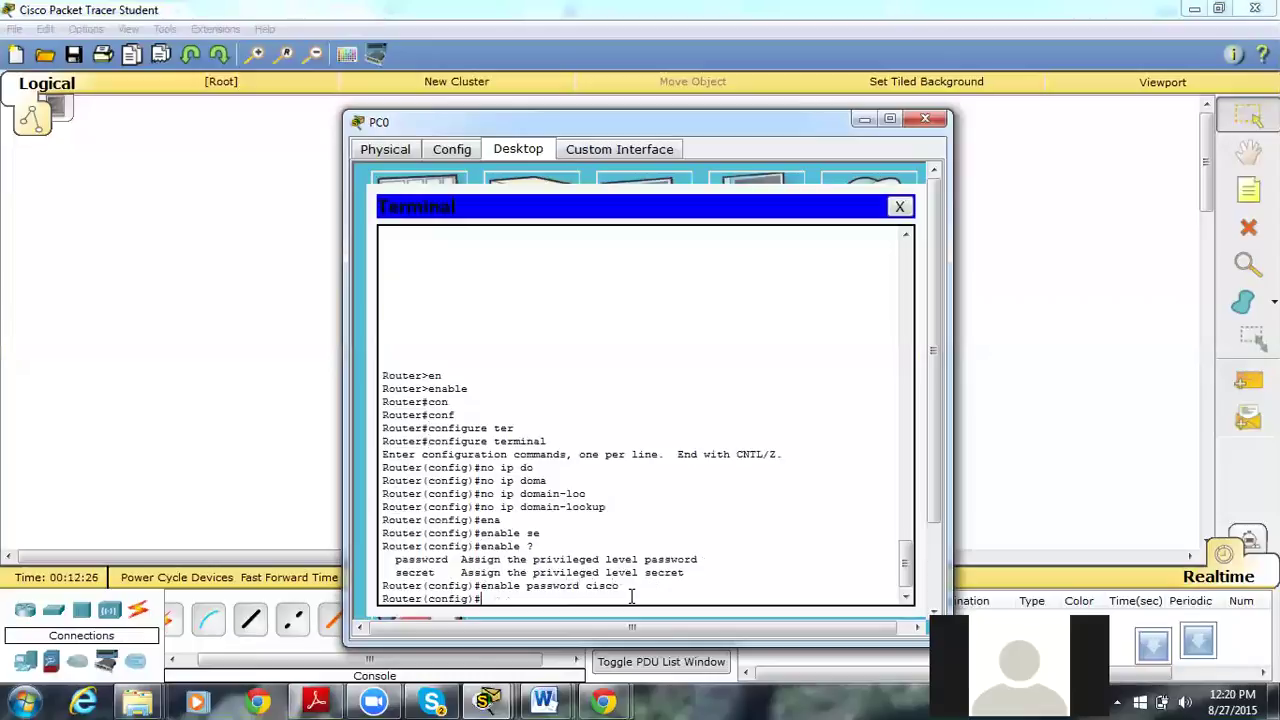
# Leave configuration mode with Ctrl+Z and log out of the console.
pyautogui.hotkey('ctrl', 'z')
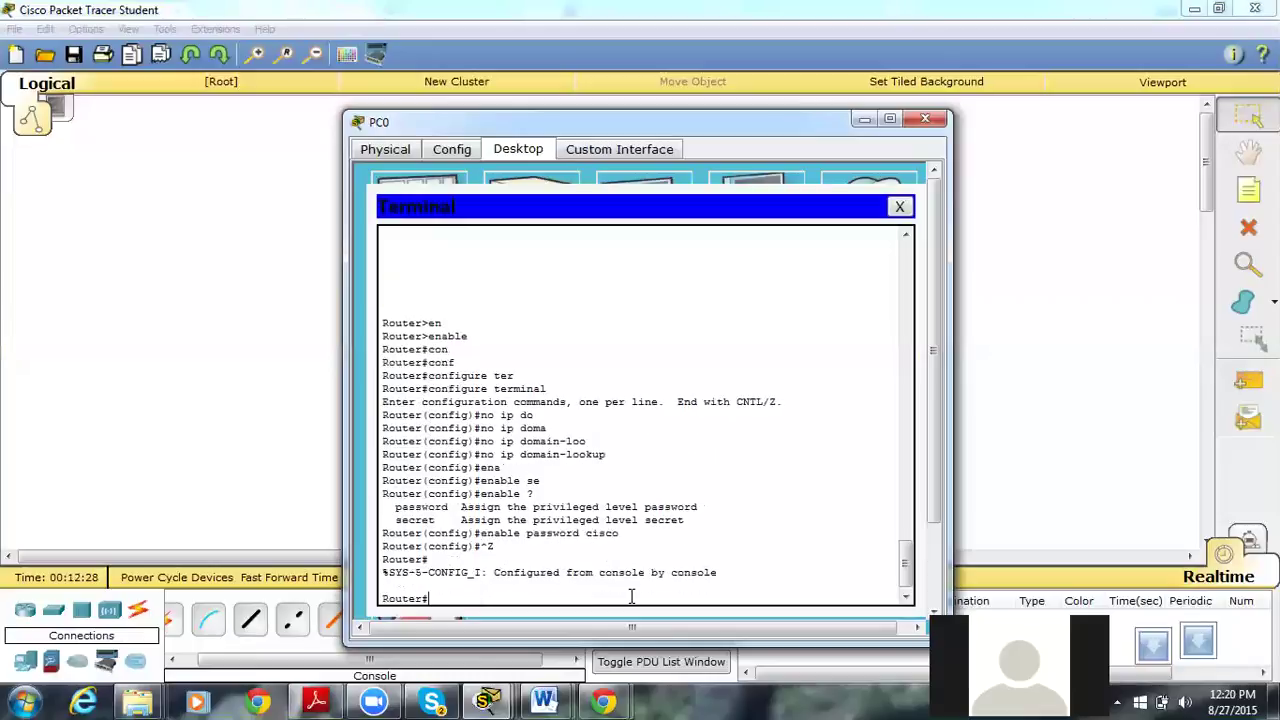
pyautogui.write('exit')
pyautogui.press('Return')
pyautogui.press('Return')
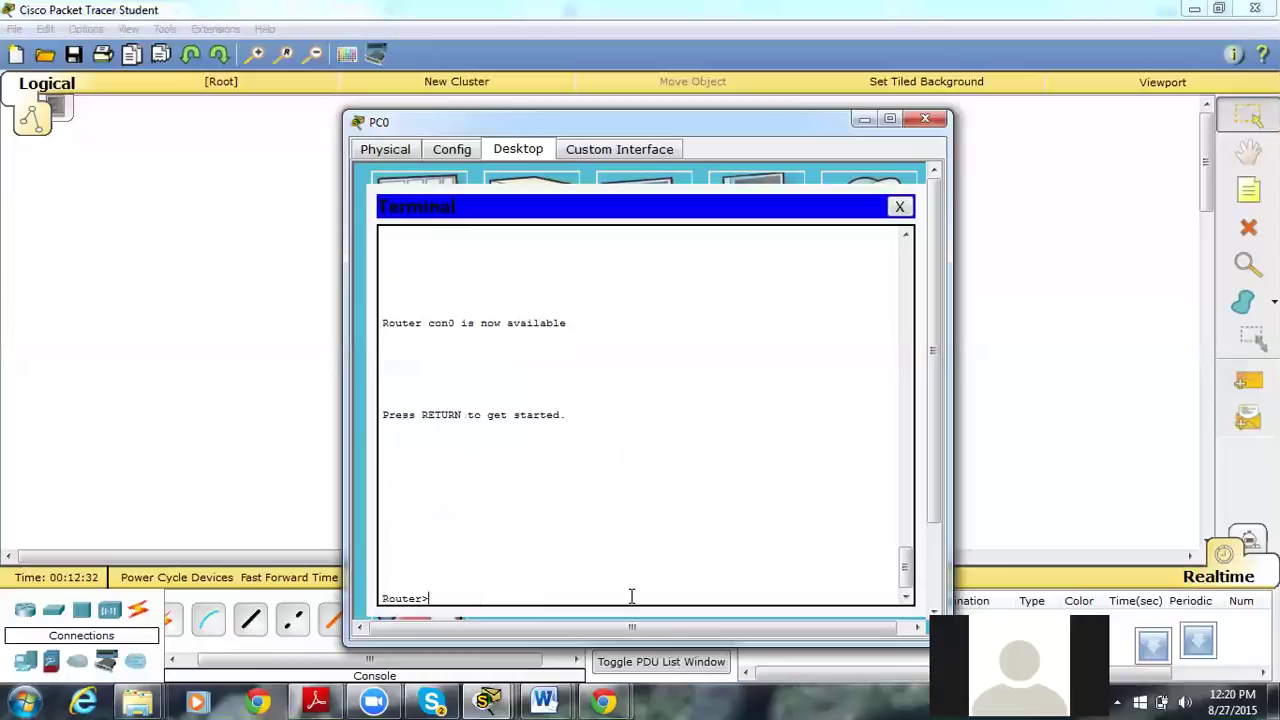
# Enter privileged mode by supplying the new enable password.
pyautogui.write('en')
pyautogui.press('Tab')
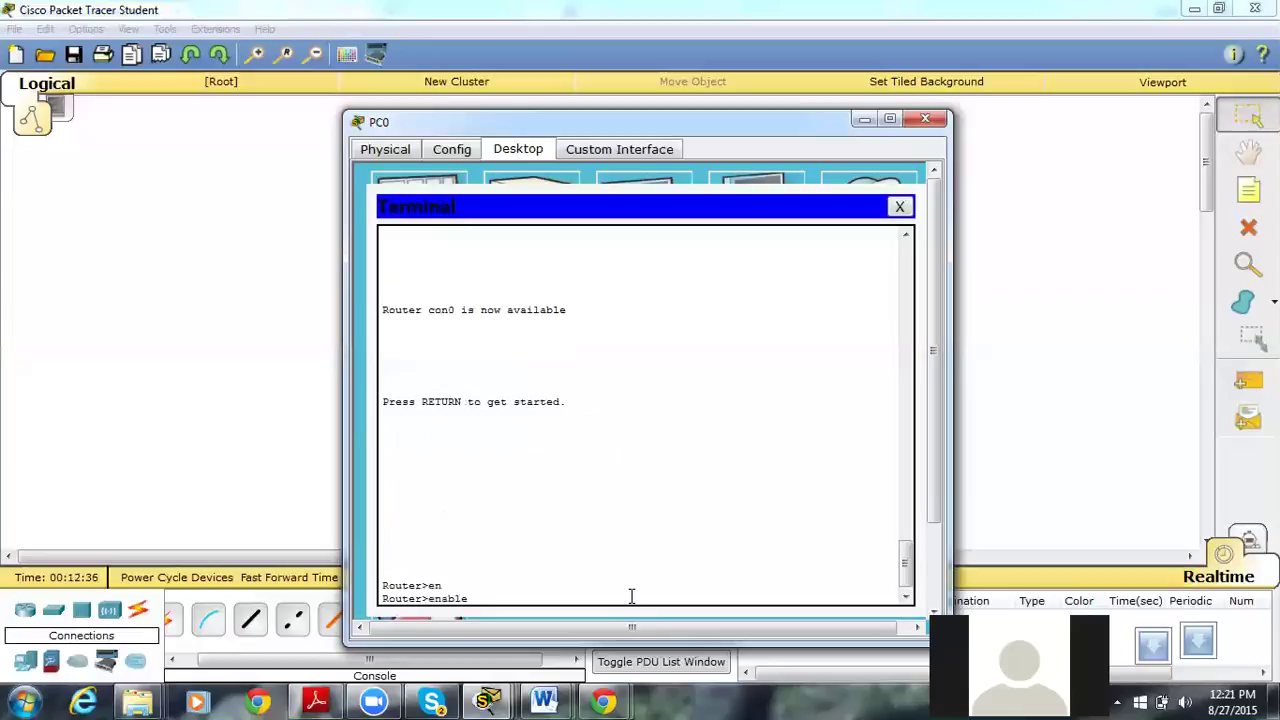
pyautogui.press('BackSpace')
pyautogui.press('BackSpace')
pyautogui.press('BackSpace')
pyautogui.press('BackSpace')
pyautogui.press('BackSpace')
pyautogui.press('BackSpace')
pyautogui.write('en')
pyautogui.press('Return')
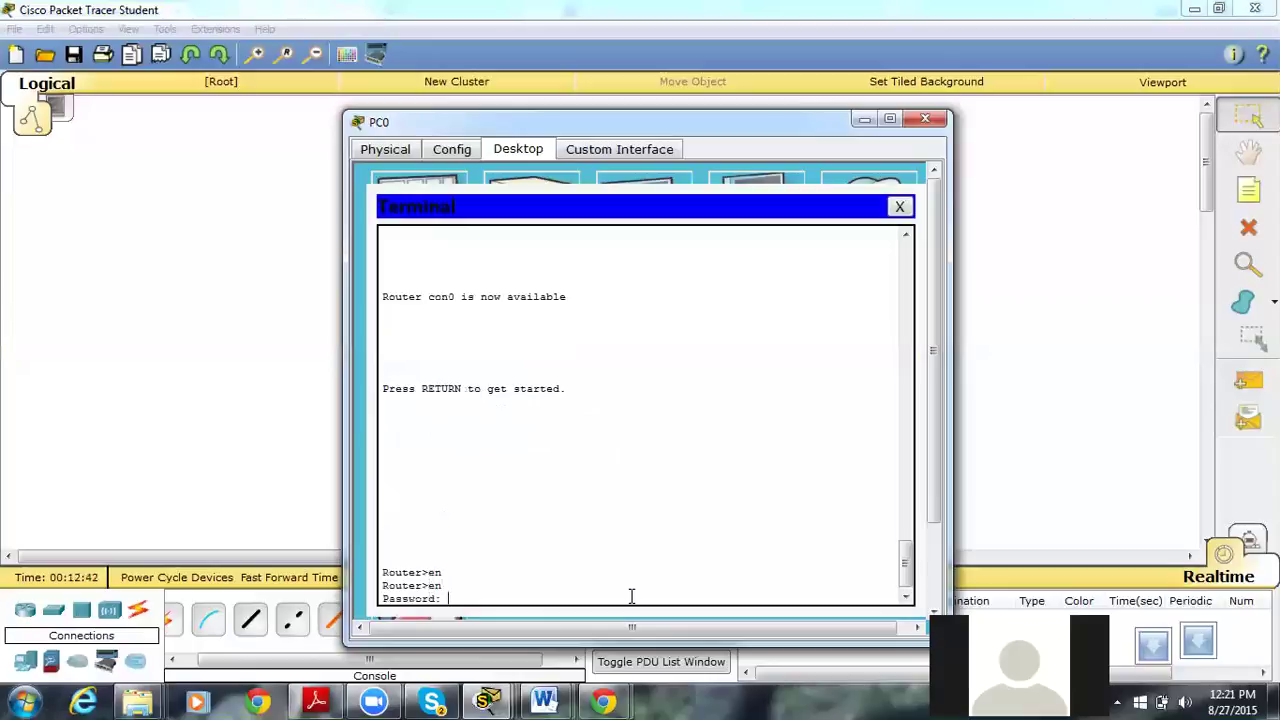
pyautogui.press('Return')
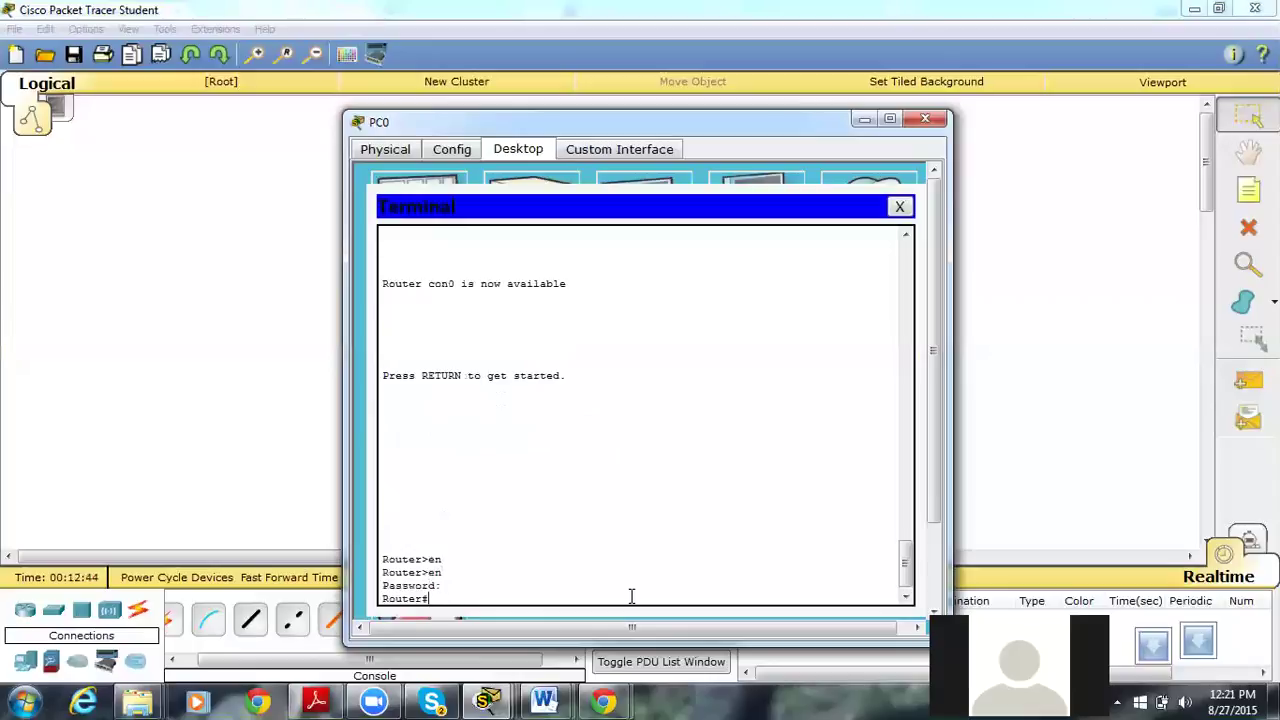
# Display the router's running configuration with show running-config.
pyautogui.write('sh')
pyautogui.press('Tab')
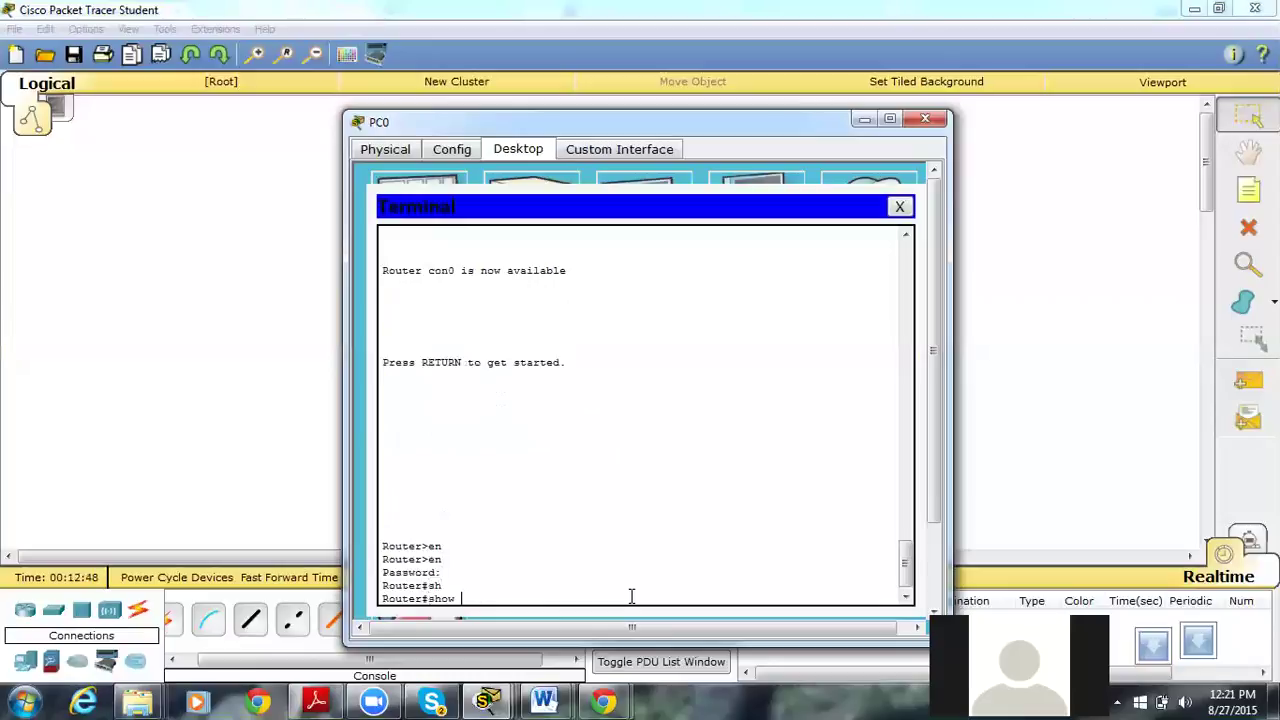
pyautogui.write('ru')
pyautogui.press('Tab')
pyautogui.press('Return')
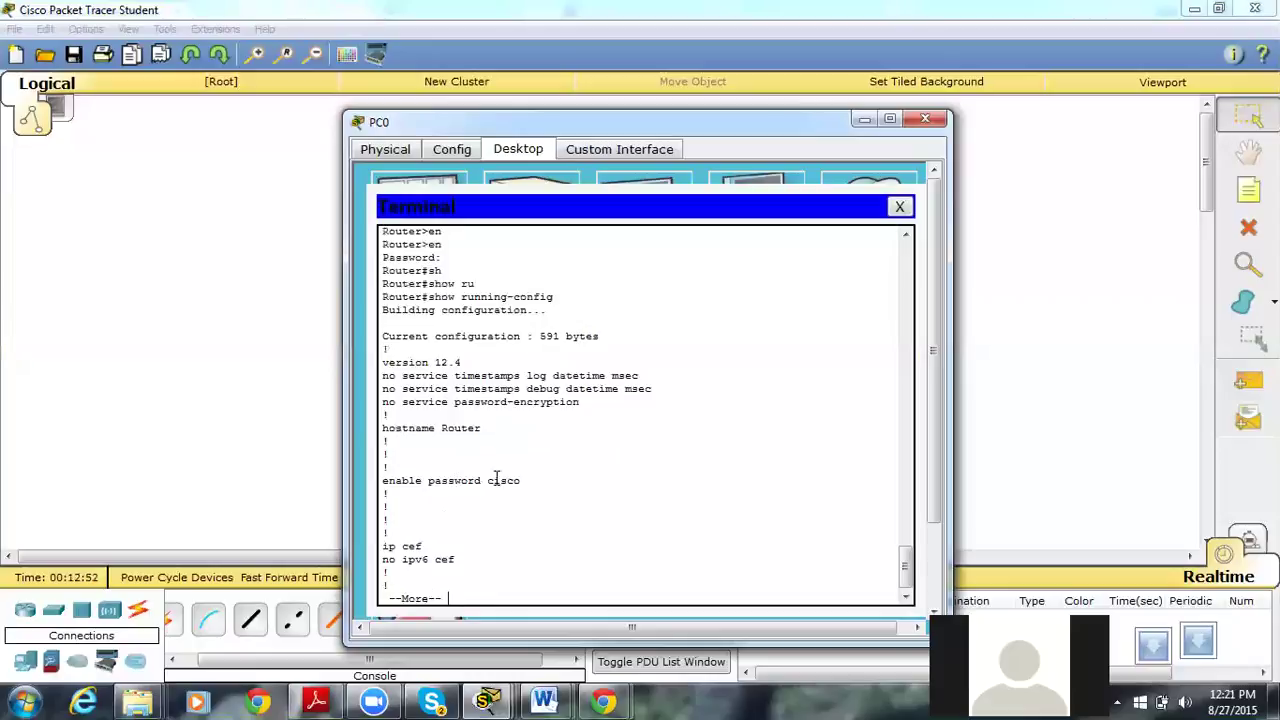
# Highlight the plain-text enable password line, then quit the listing back to Router#.
pyautogui.moveTo(524, 481); pyautogui.dragTo(397, 481)
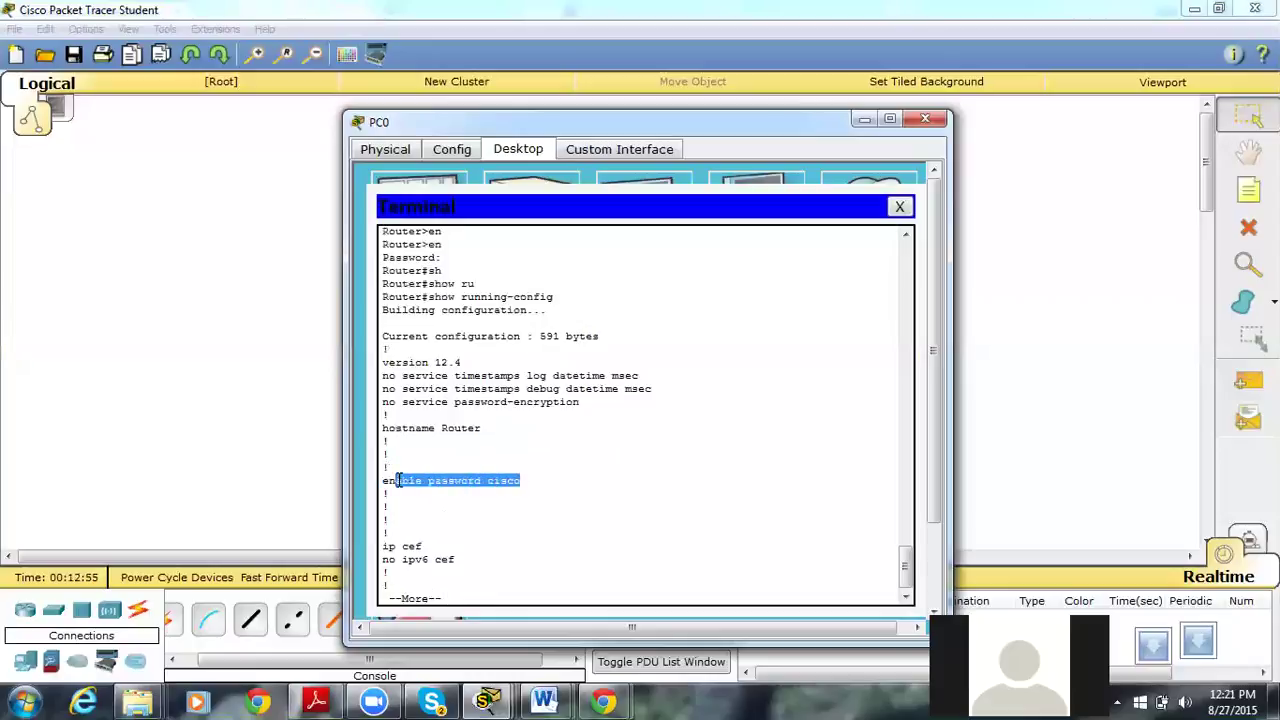
pyautogui.click(490, 486)
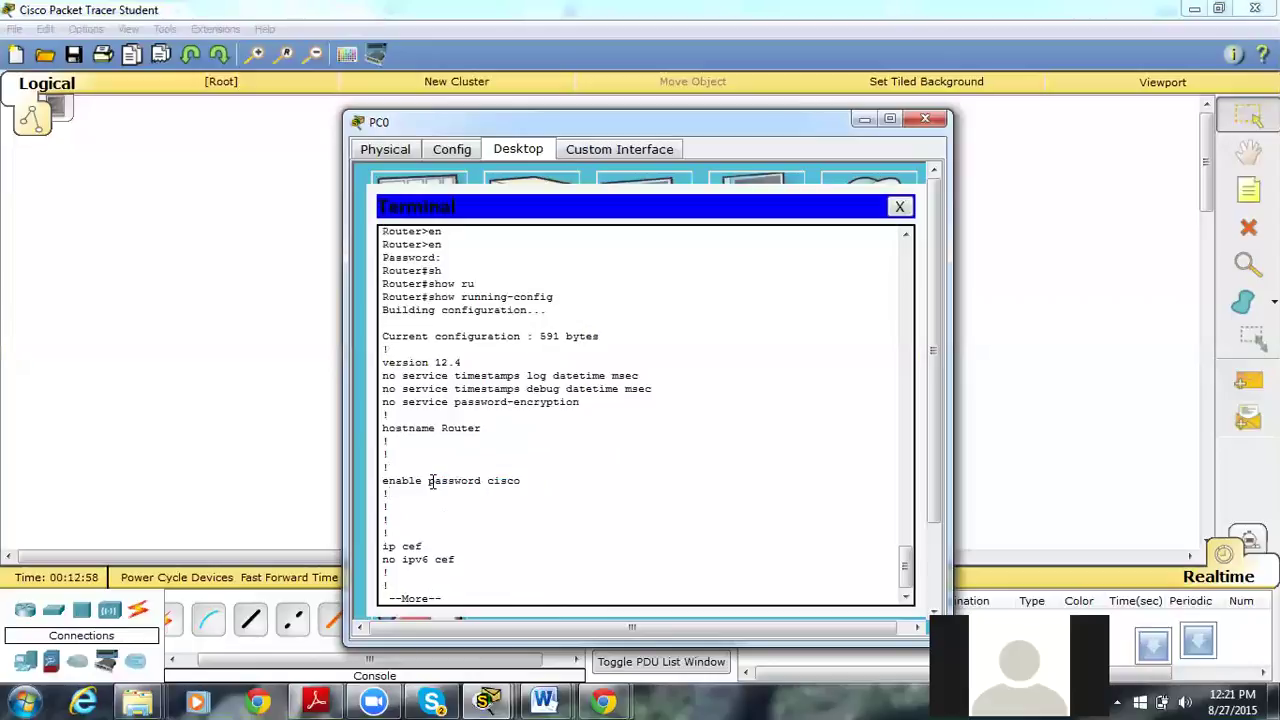
pyautogui.moveTo(487, 481); pyautogui.dragTo(530, 480)
pyautogui.click(500, 481)
pyautogui.doubleClick(500, 481)
pyautogui.click(477, 545)
pyautogui.press('q')
pyautogui.press('Return')
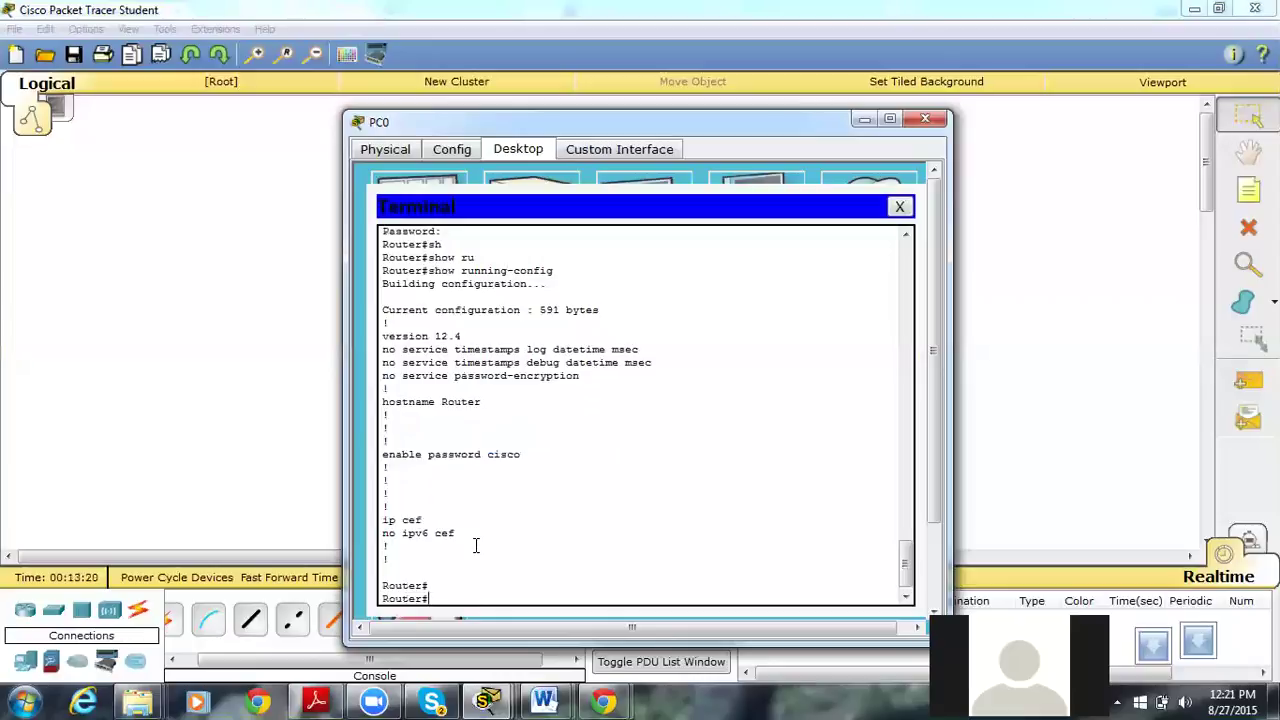
# In global configuration mode, set an encrypted enable secret password.
pyautogui.write('con')
pyautogui.press('Tab')
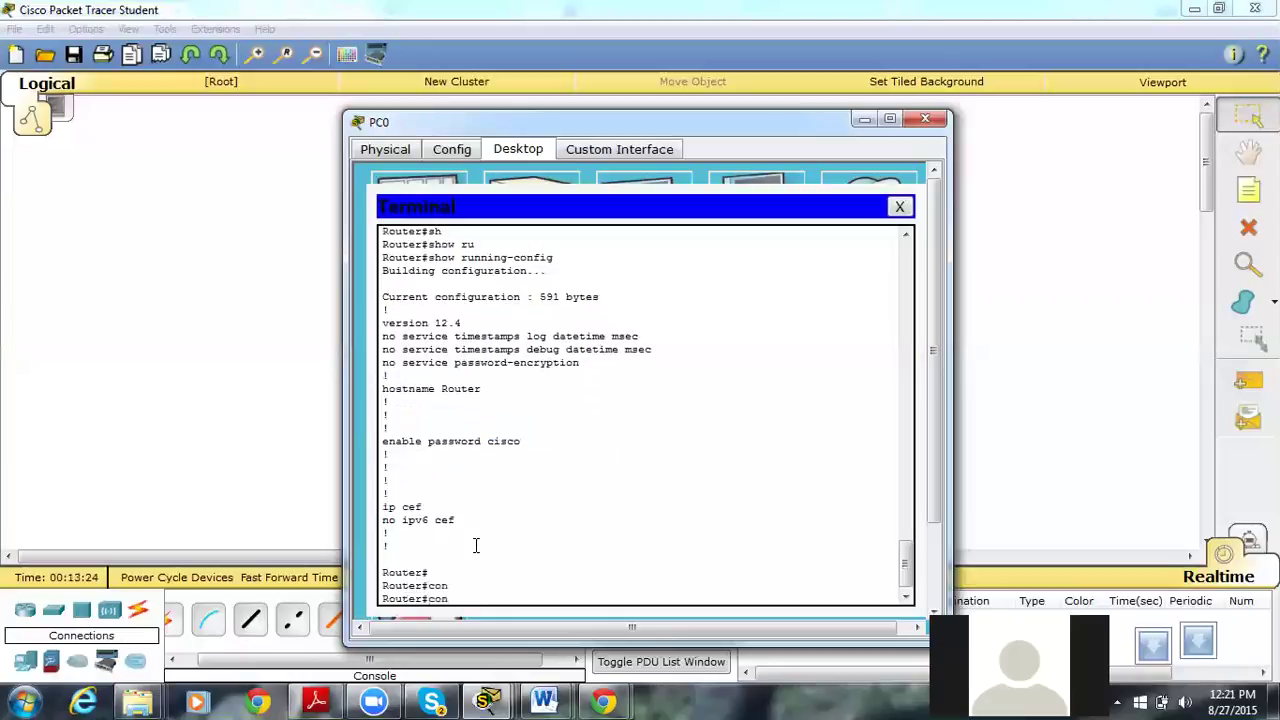
pyautogui.write('f t')
pyautogui.press('Return')
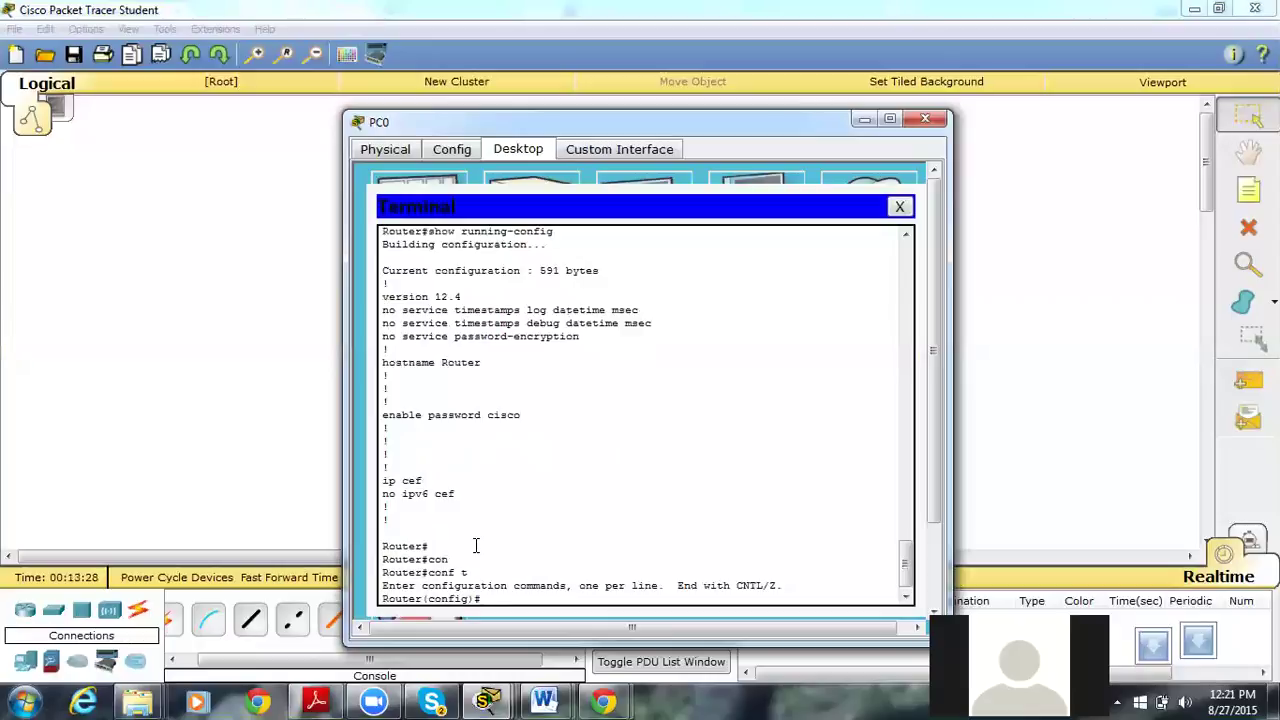
pyautogui.write('ena')
pyautogui.press('Tab')
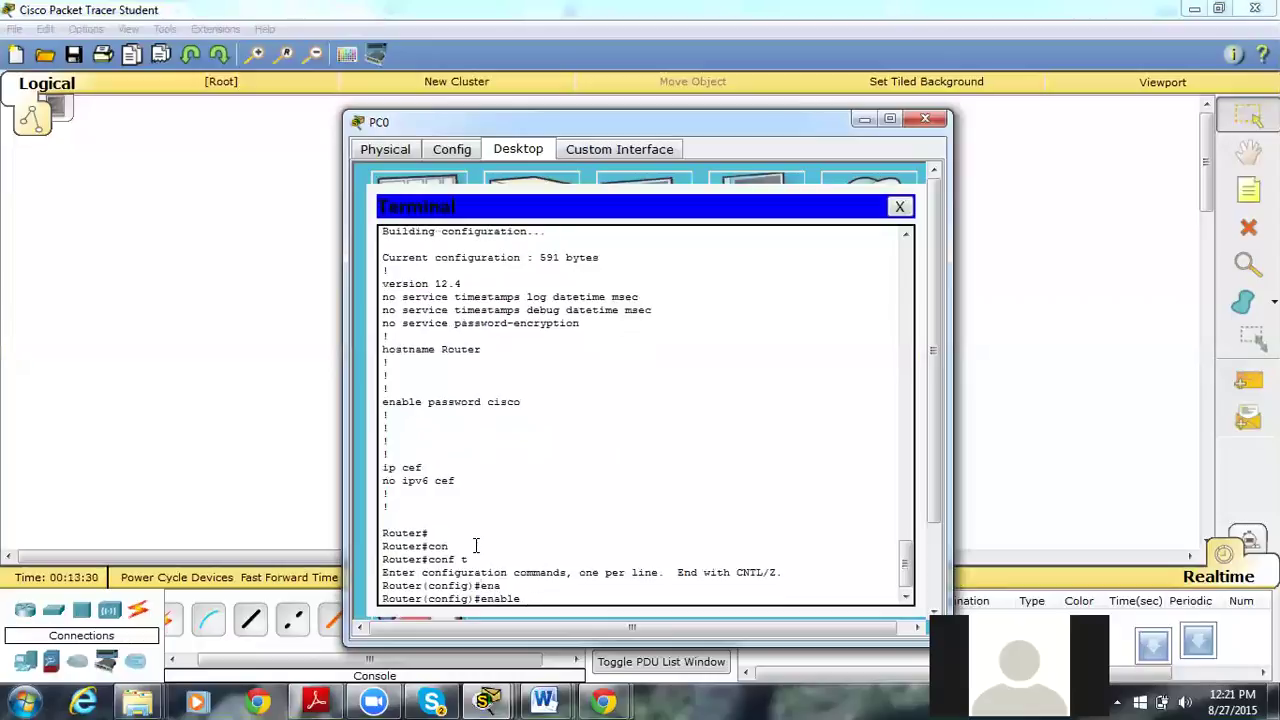
pyautogui.write('?')
pyautogui.write('se')
pyautogui.press('Tab')
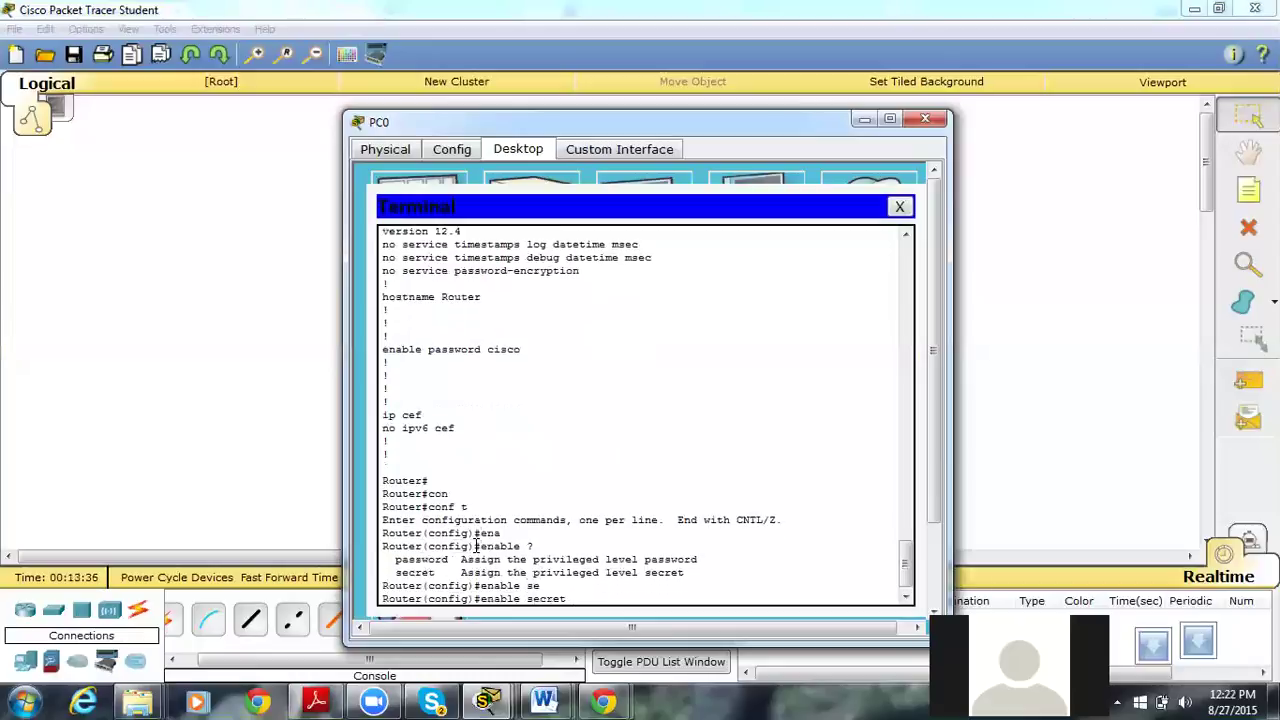
pyautogui.write('class')
pyautogui.press('Return')
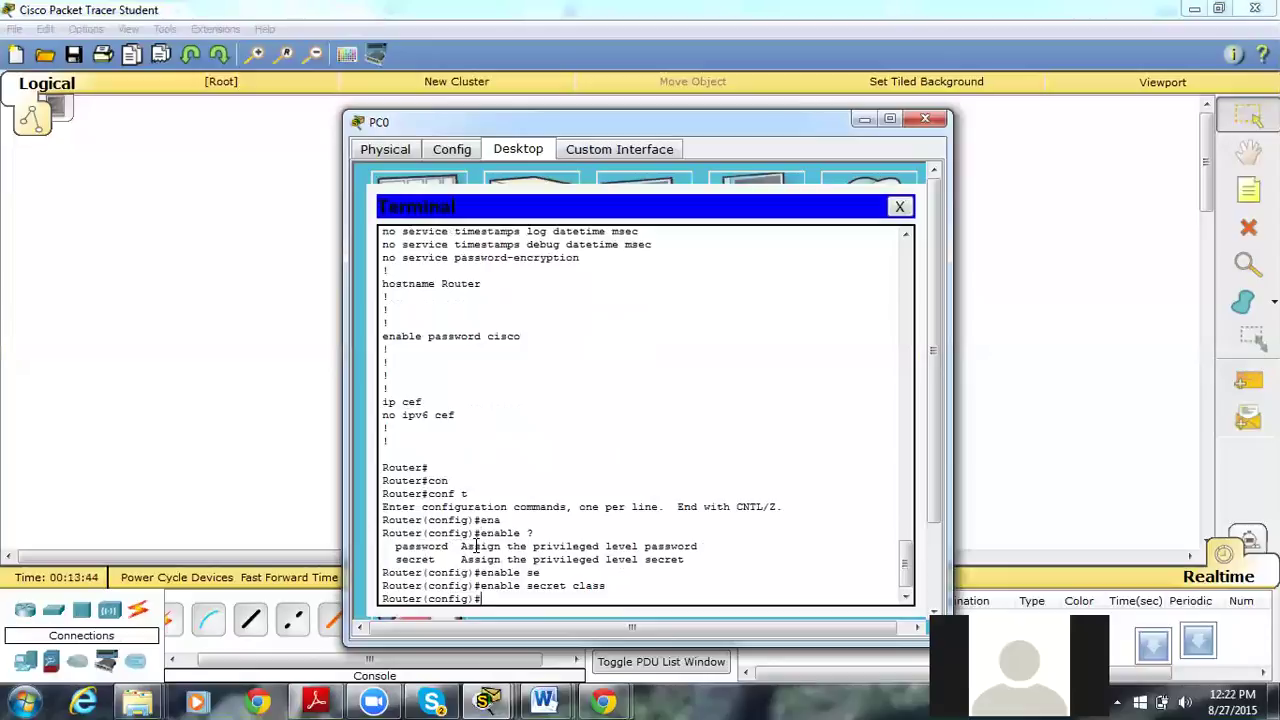
# Leave configuration mode and log out, restarting the console session.
pyautogui.hotkey('ctrl', 'z')
pyautogui.write('ex')
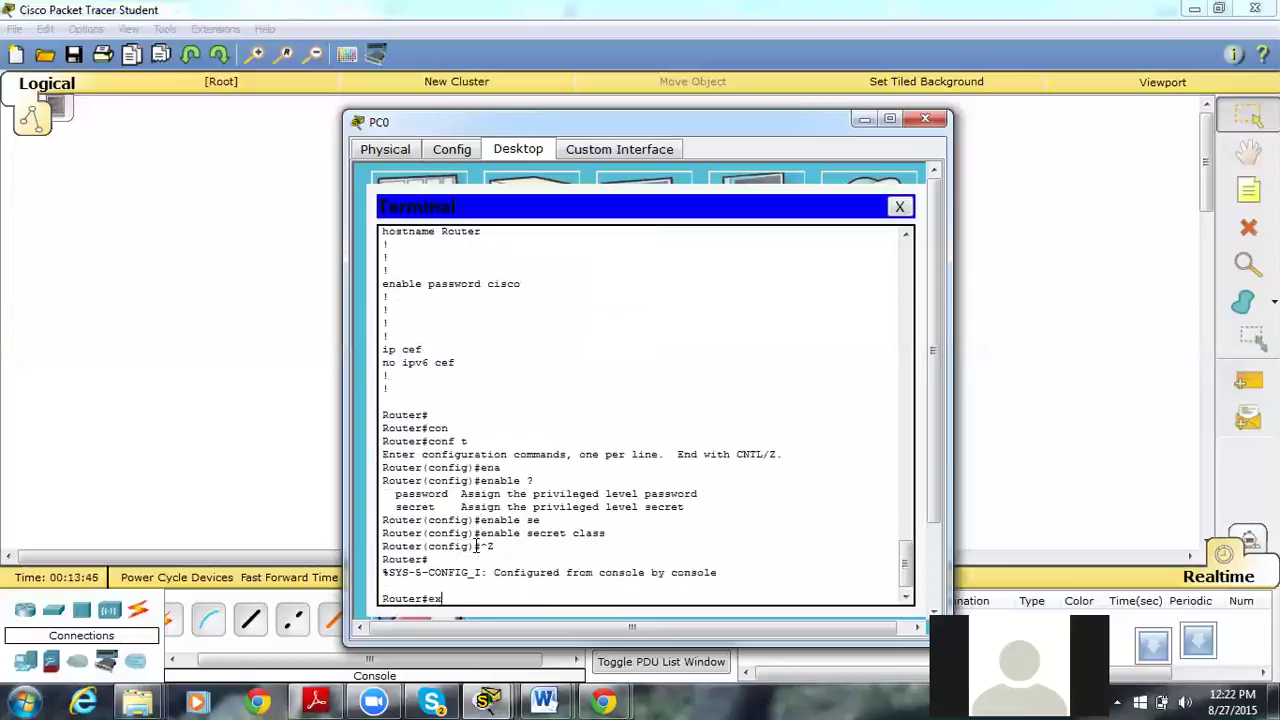
pyautogui.press('Return')
pyautogui.press('Return')
pyautogui.write('en')
pyautogui.press('Return')
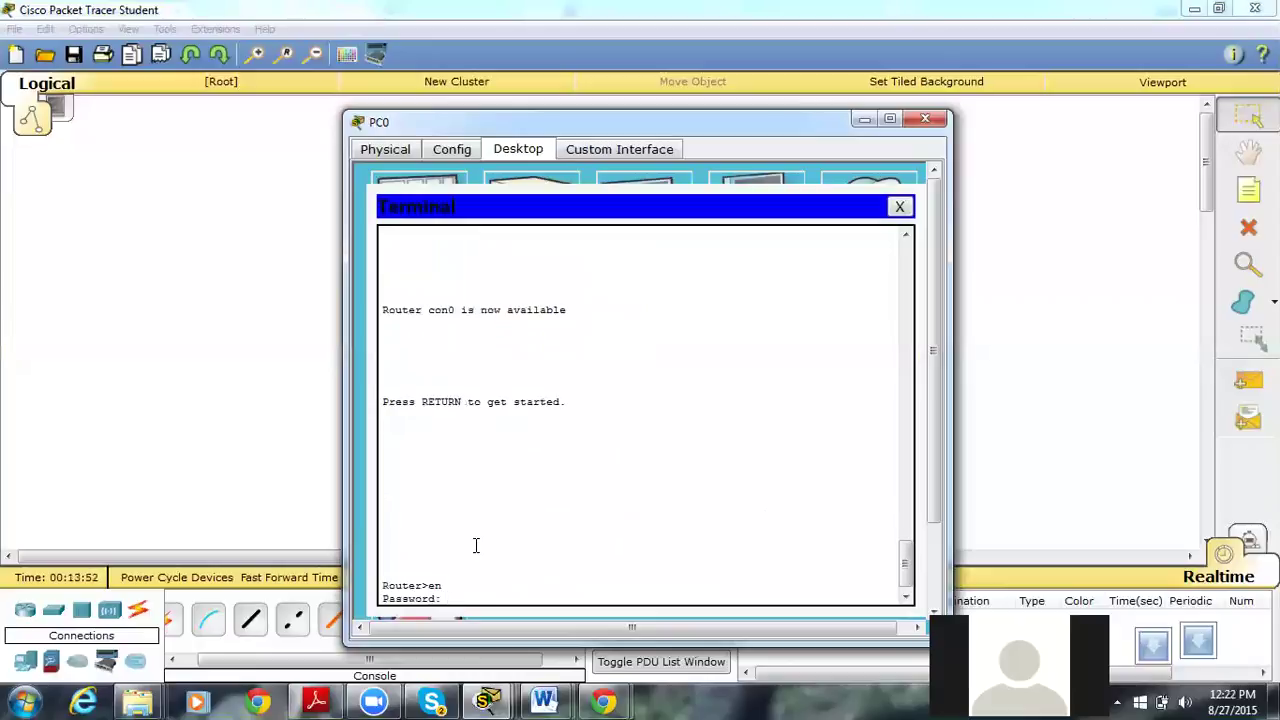
# Enter privileged mode with the enable secret and run sh run.
pyautogui.press('Return')
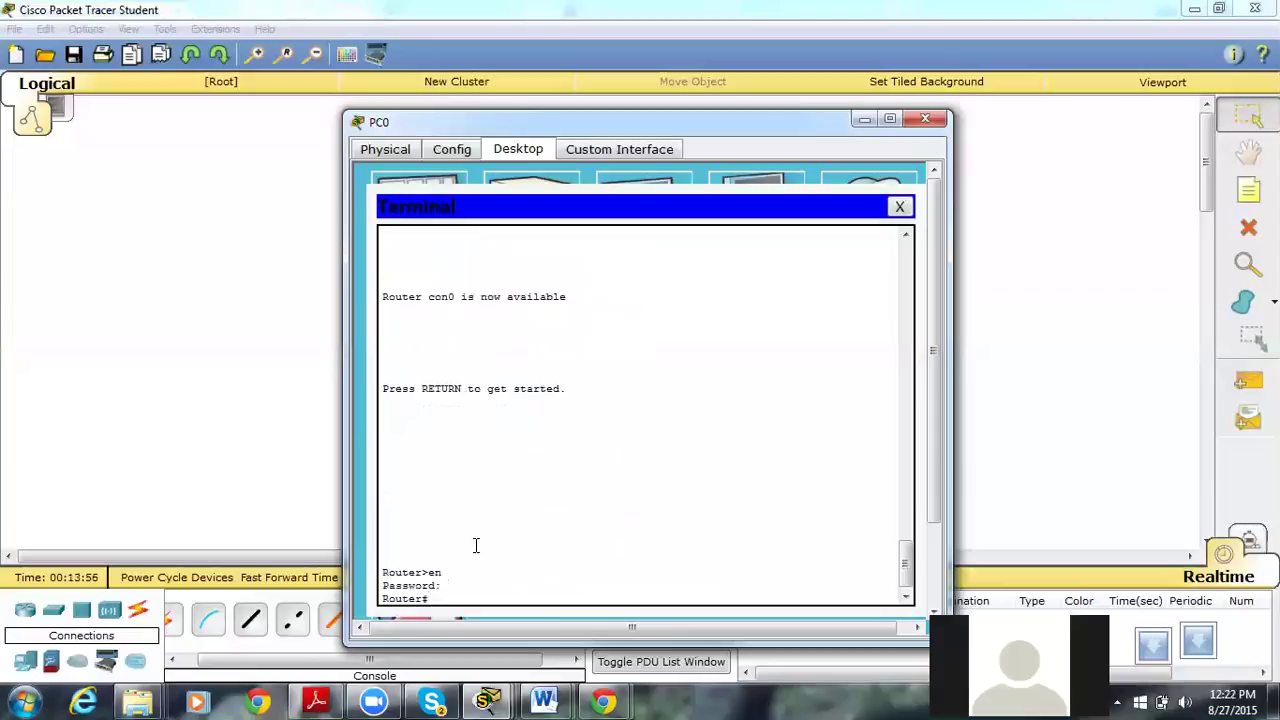
pyautogui.write('sh run')
pyautogui.press('Return')
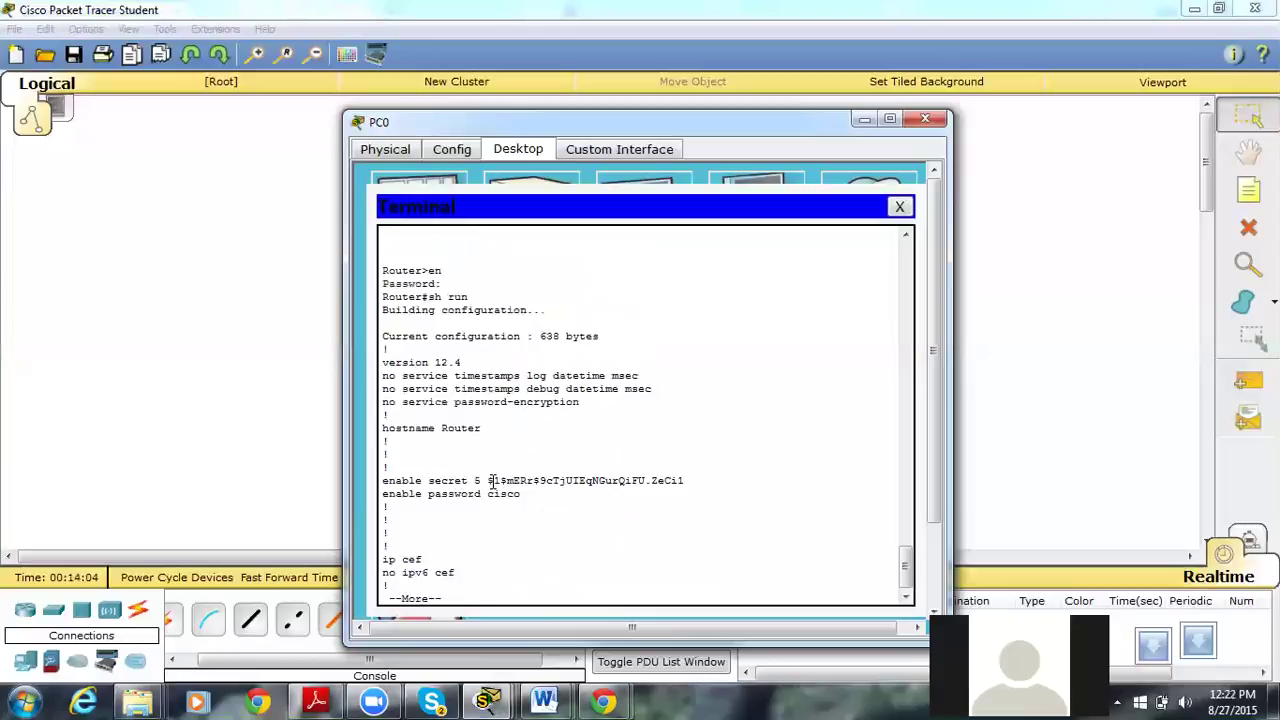
# Highlight the enable secret 5 hash in the listing and page through the rest.
pyautogui.moveTo(487, 480); pyautogui.dragTo(516, 476)
pyautogui.moveTo(516, 476); pyautogui.dragTo(688, 480)
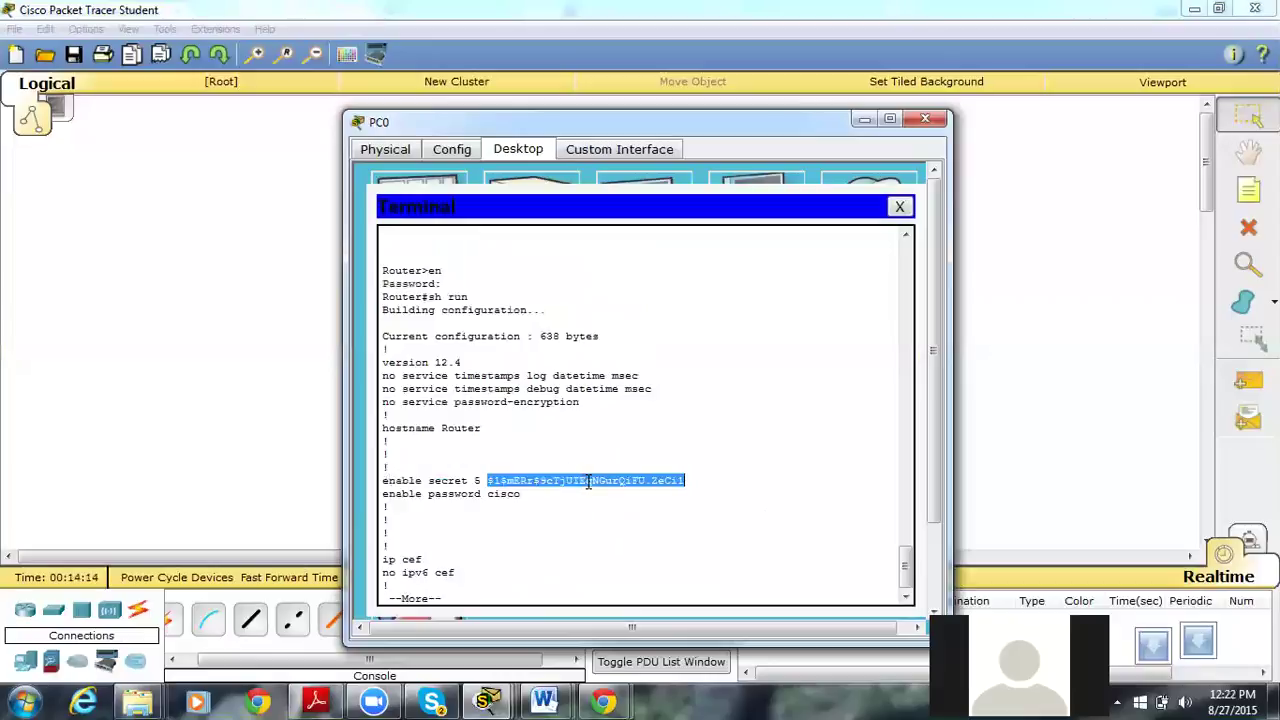
pyautogui.click(678, 481)
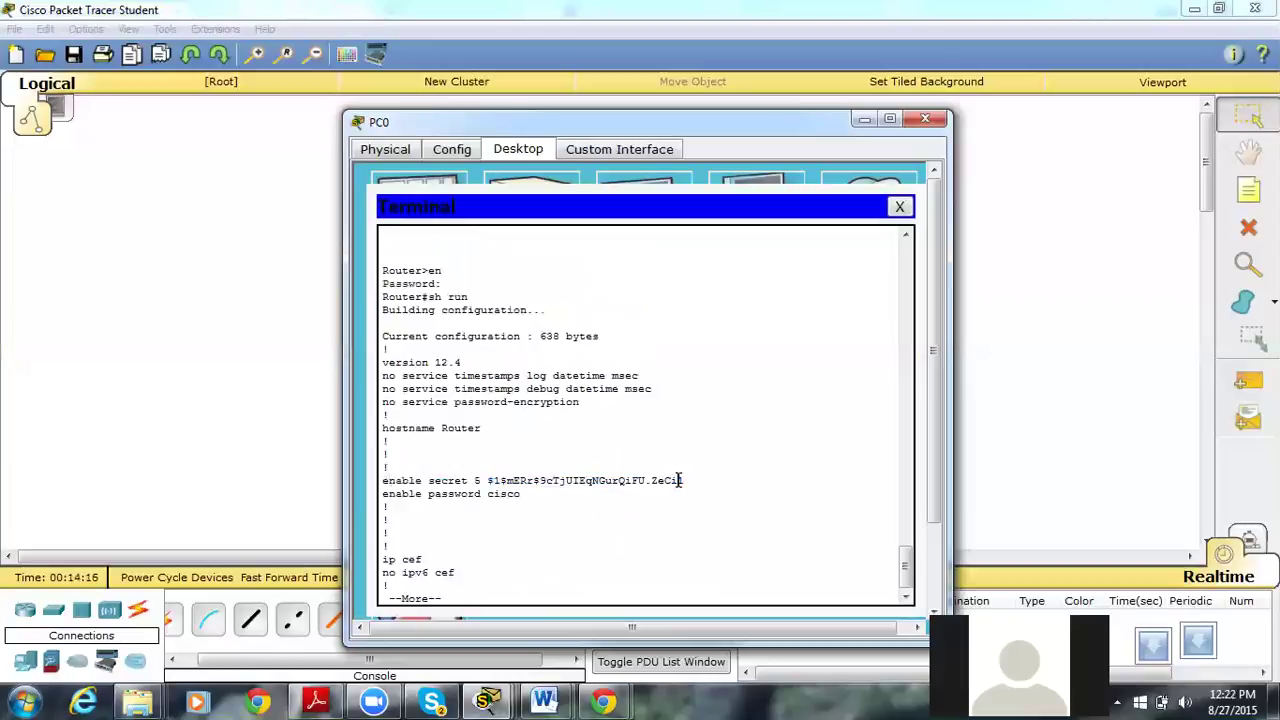
pyautogui.moveTo(687, 480); pyautogui.dragTo(490, 480)
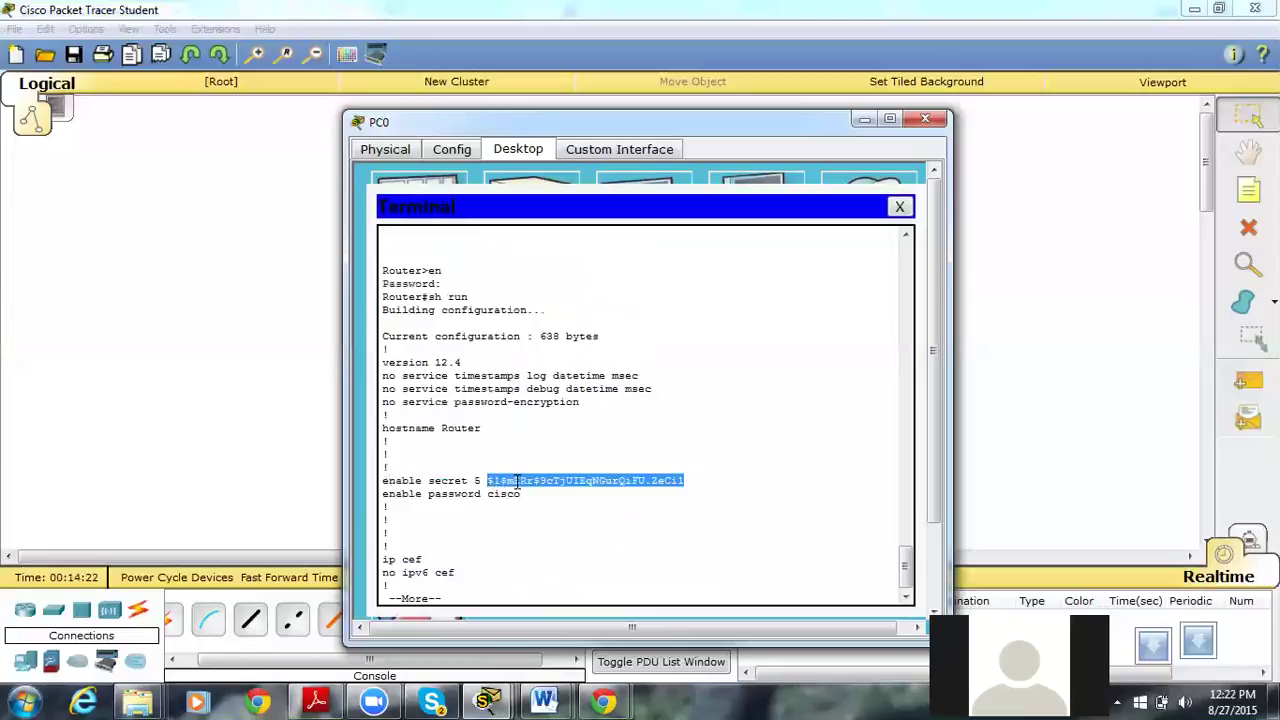
pyautogui.press('Return')
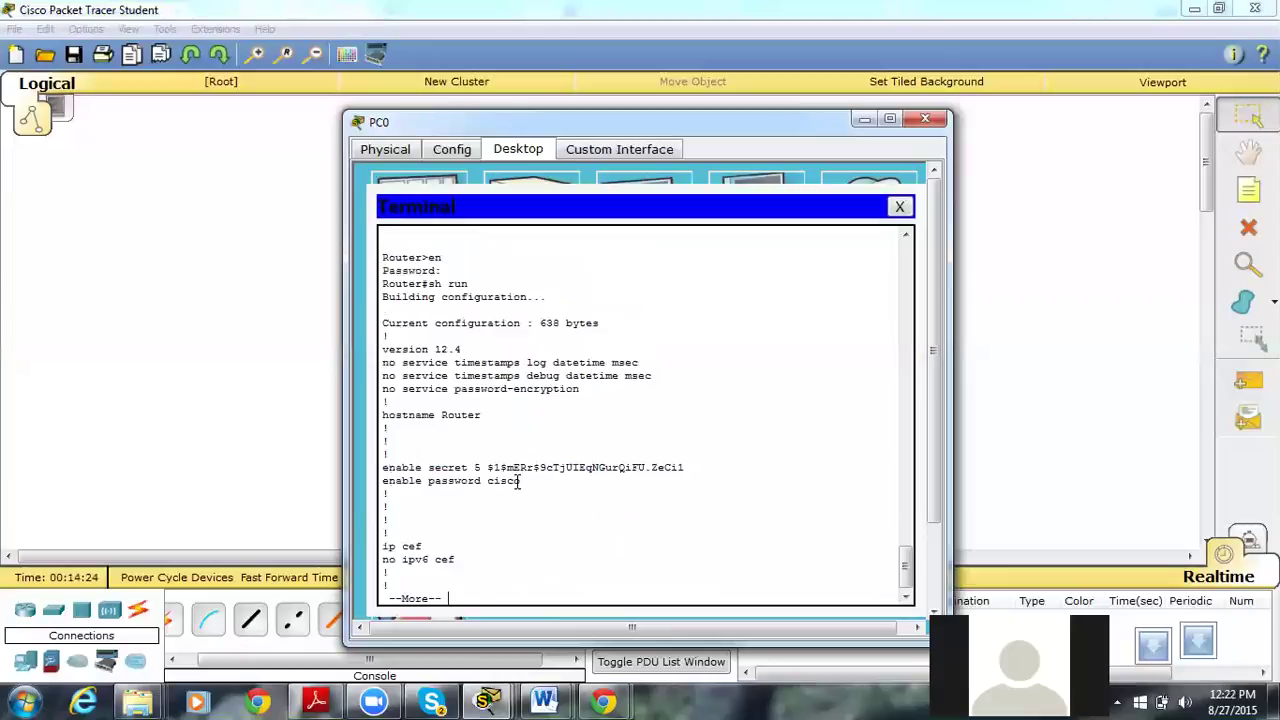
pyautogui.press('Return')
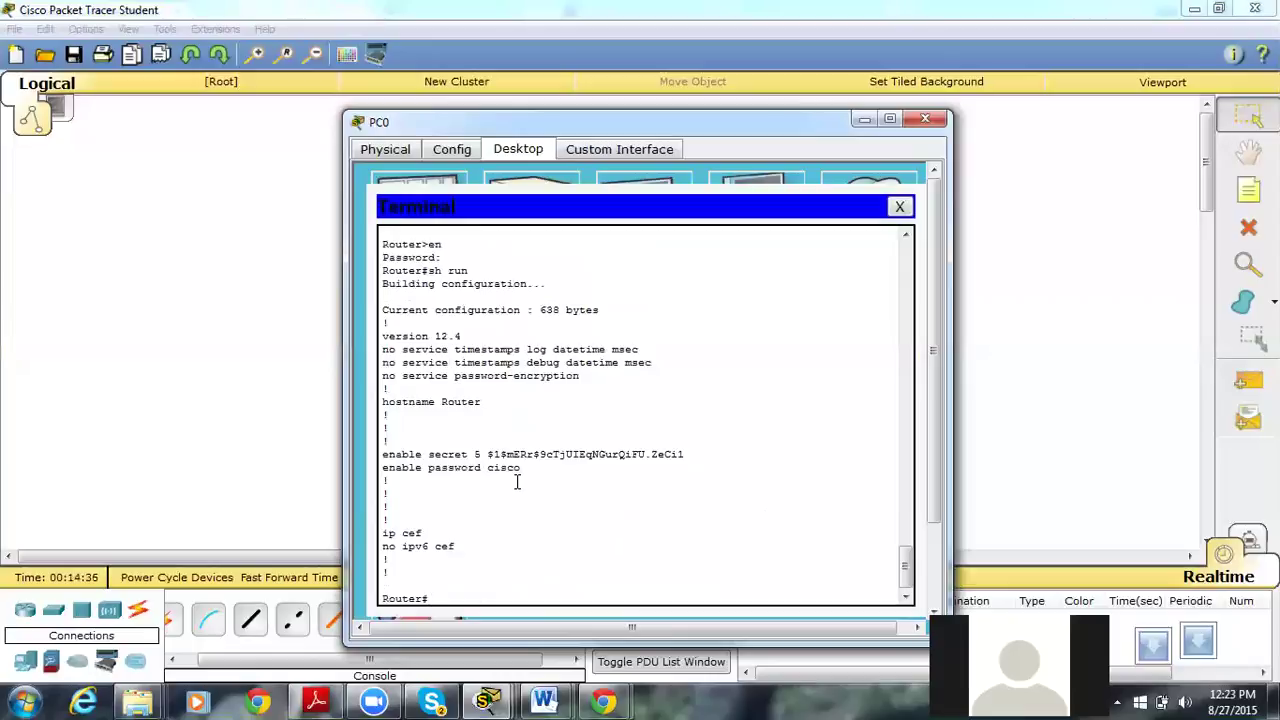
pyautogui.click(913, 122)
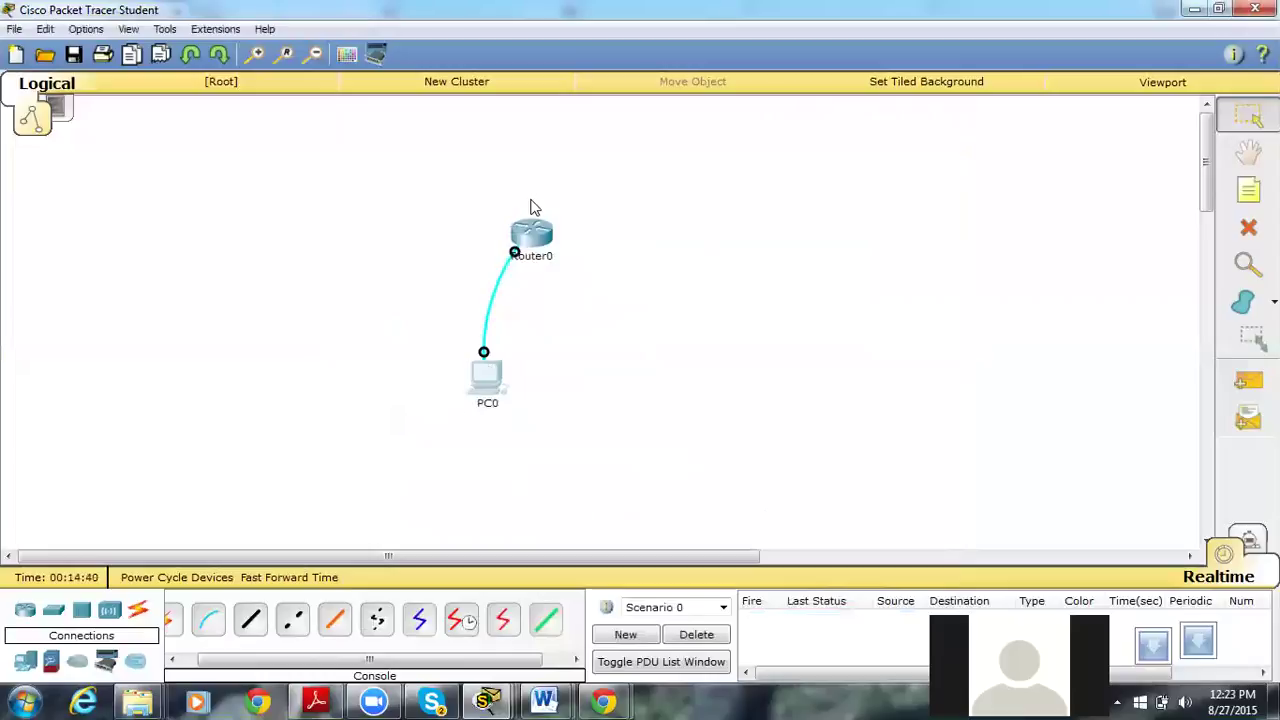
pyautogui.moveTo(532, 246)
pyautogui.click(485, 376)
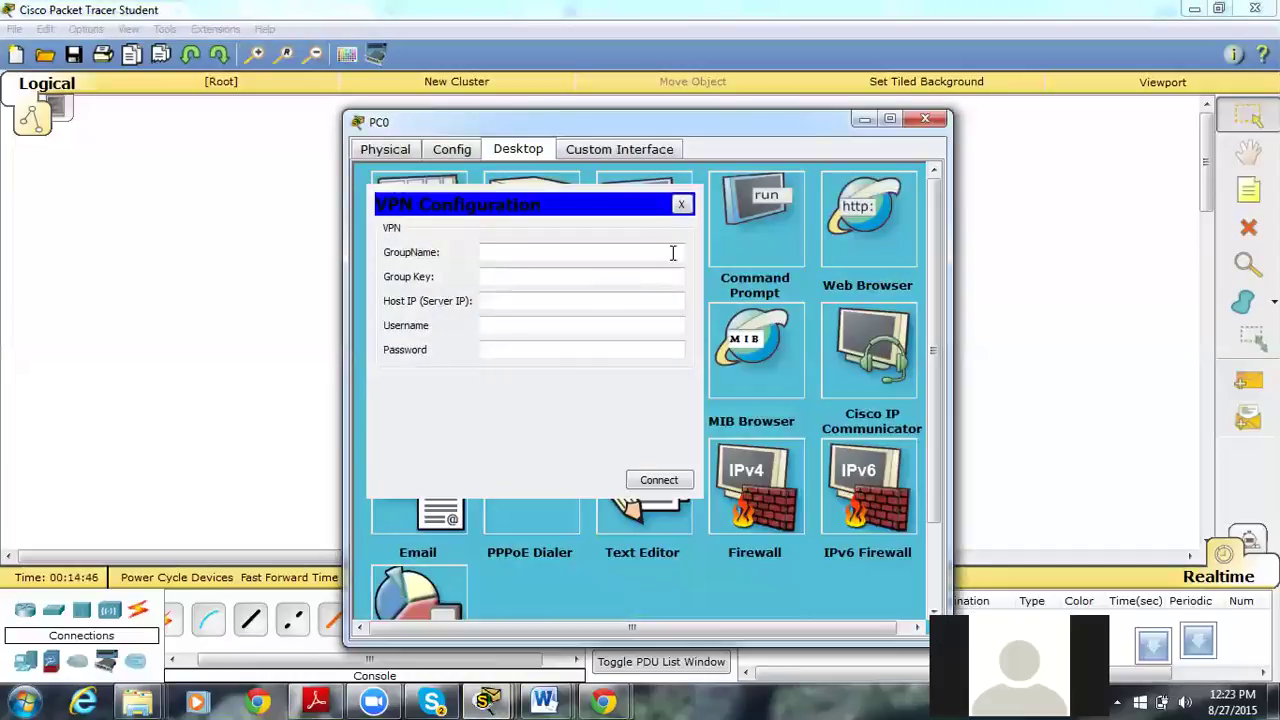
pyautogui.click(679, 206)
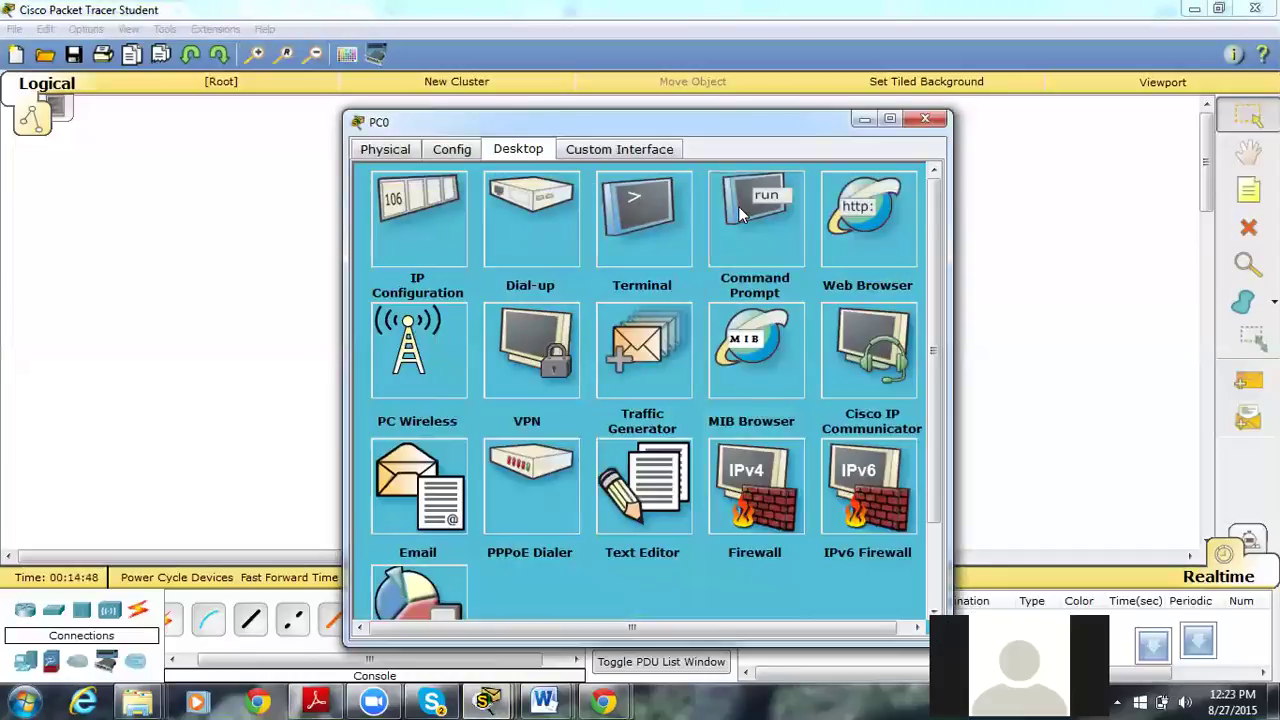
pyautogui.click(738, 206)
pyautogui.click(905, 205)
pyautogui.click(634, 231)
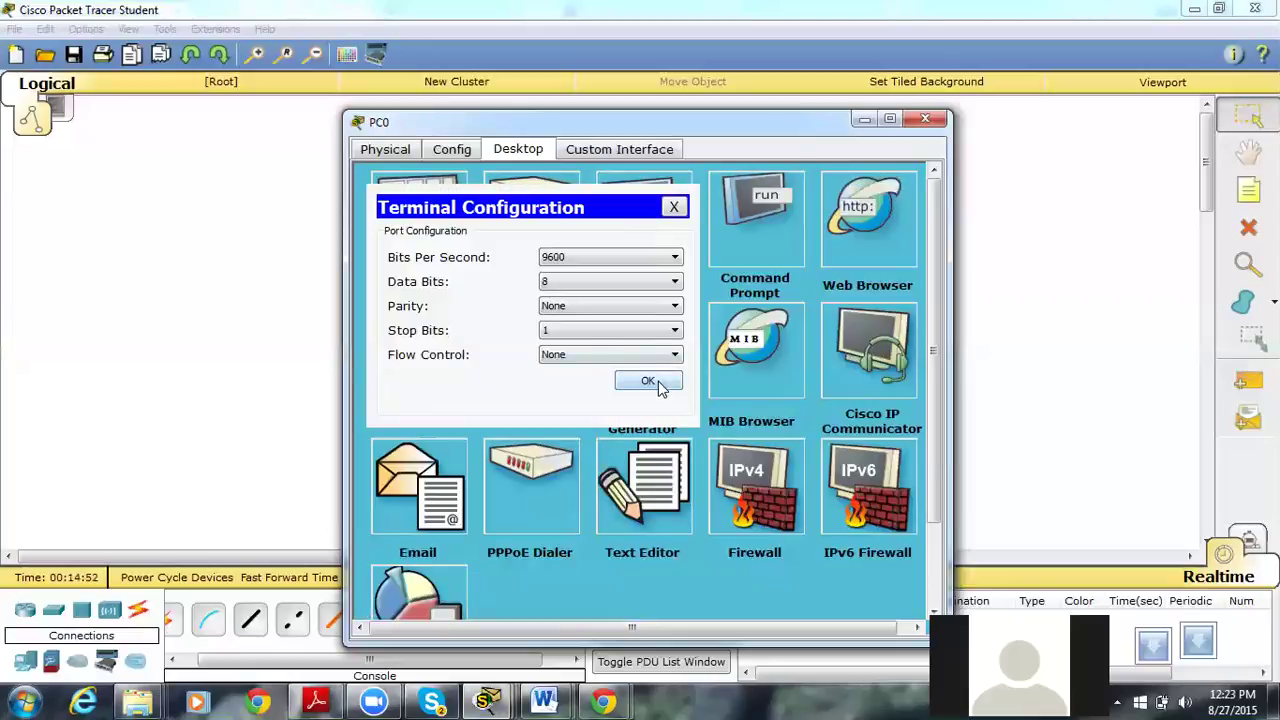
pyautogui.click(656, 381)
pyautogui.press('Return')
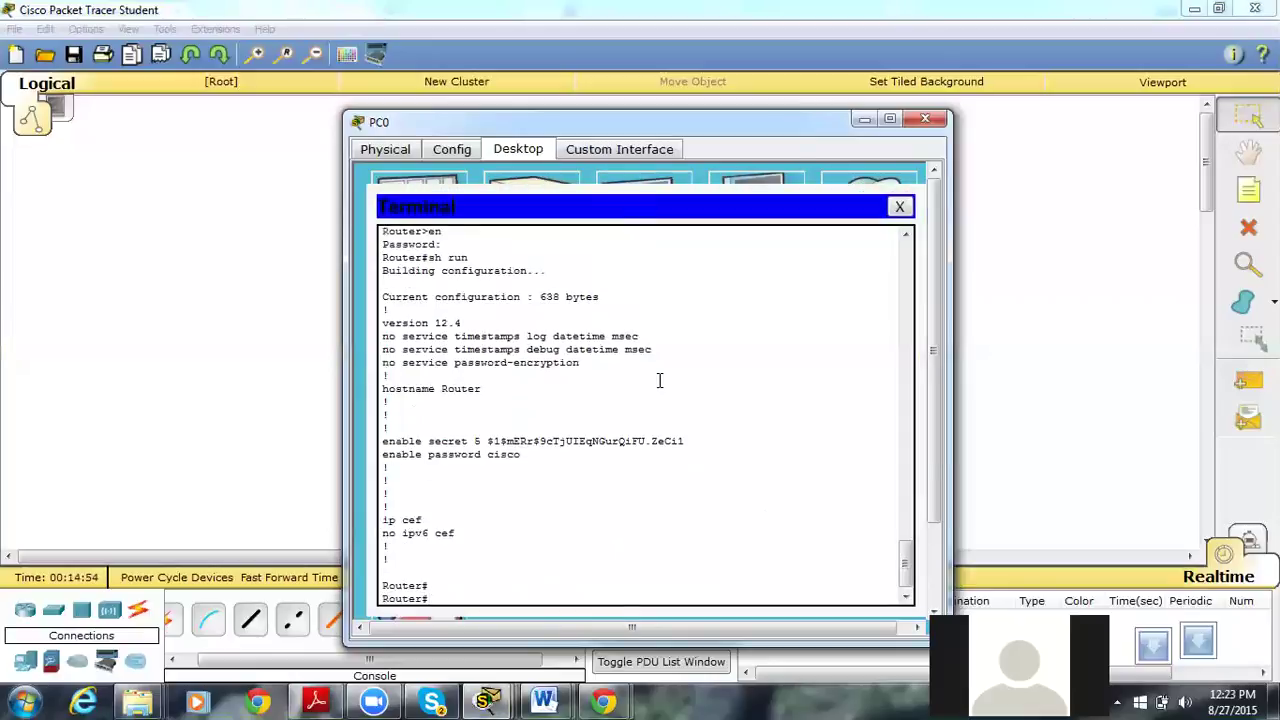
# Enter configuration mode for line console 0.
pyautogui.write('conf')
pyautogui.write(' t')
pyautogui.press('Return')
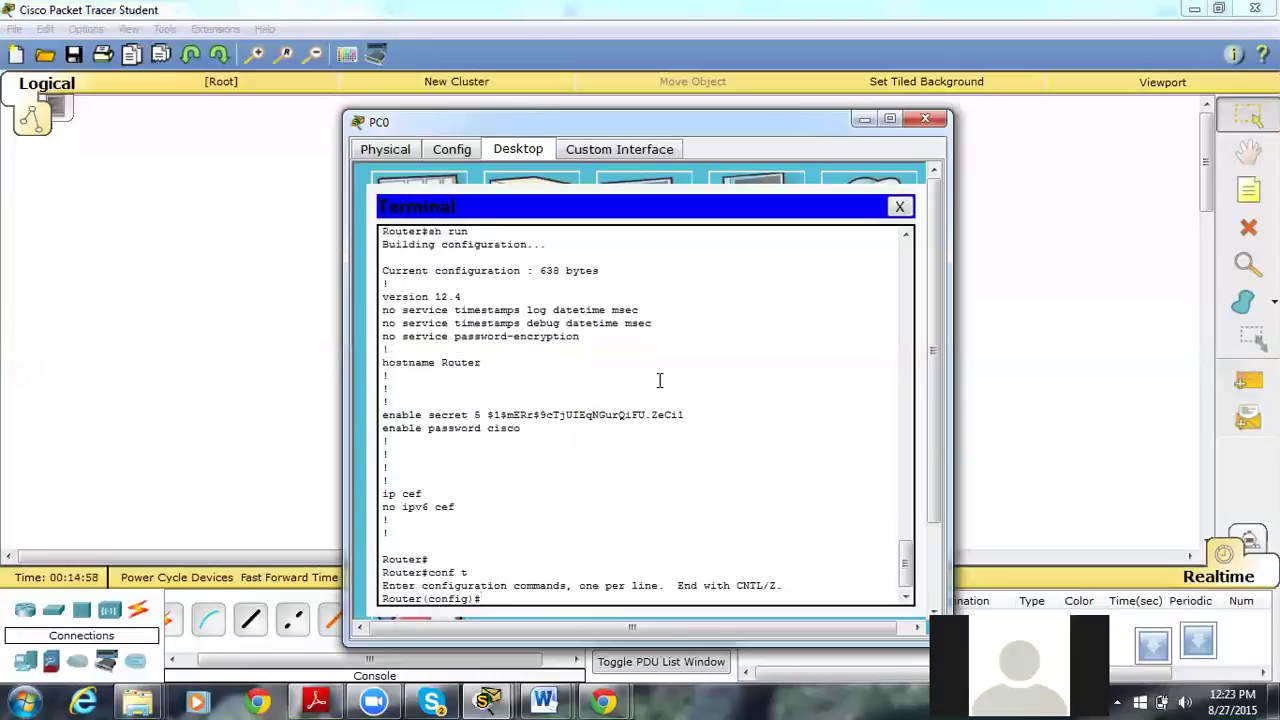
pyautogui.write('lin')
pyautogui.press('Tab')
pyautogui.write('con')
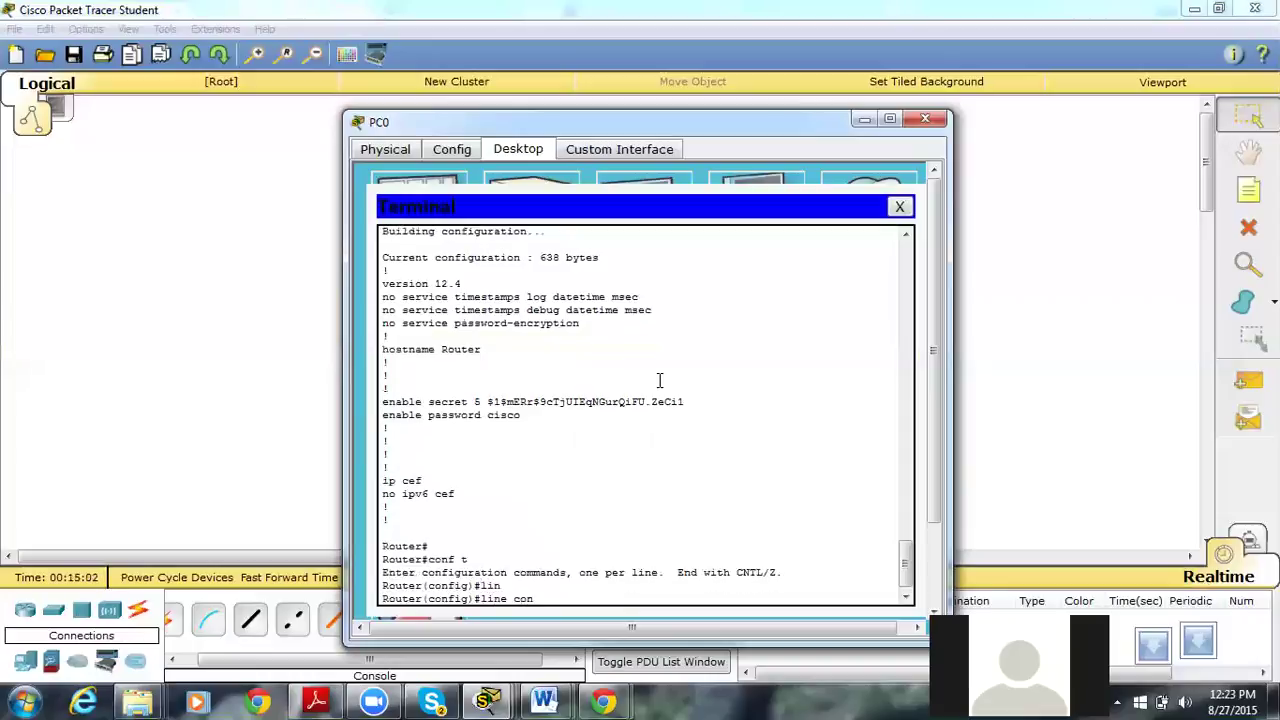
pyautogui.press('Tab')
pyautogui.write('0')
pyautogui.press('Return')
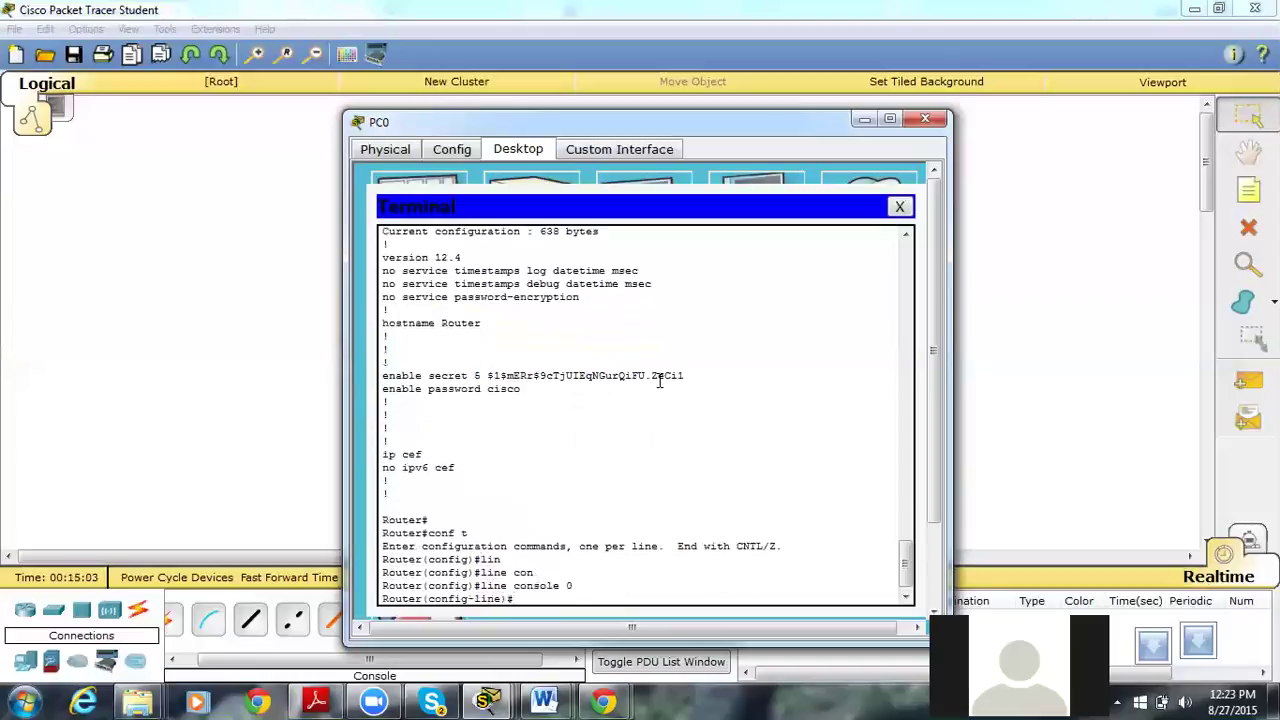
# Give console line 0 a password and require login on it.
pyautogui.write('?')
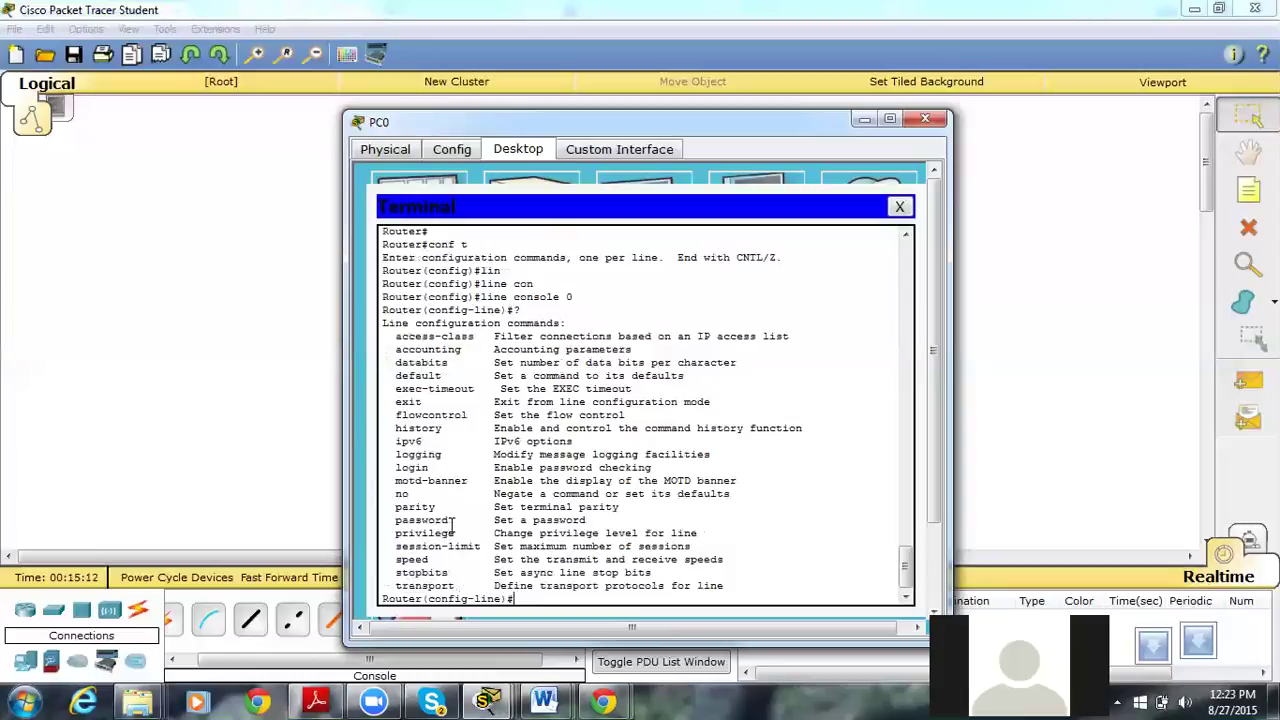
pyautogui.write('pas')
pyautogui.press('Tab')
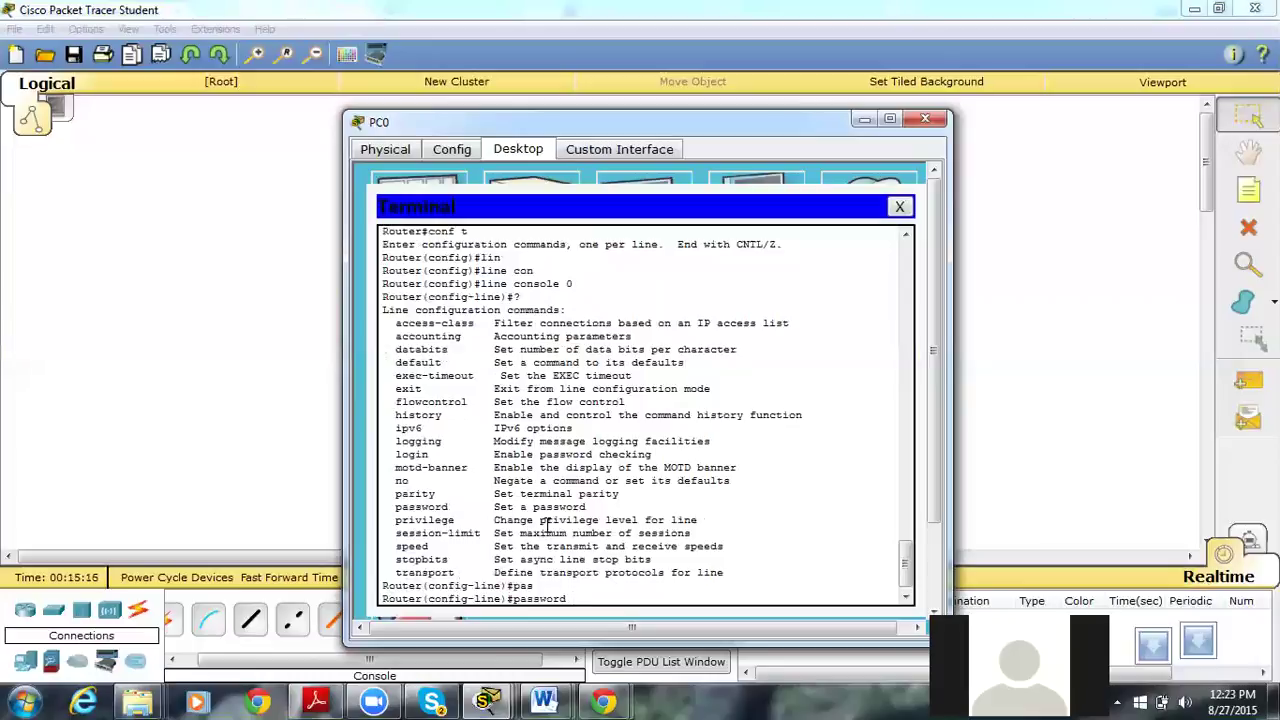
pyautogui.write('cisco')
pyautogui.press('Return')
pyautogui.write('login')
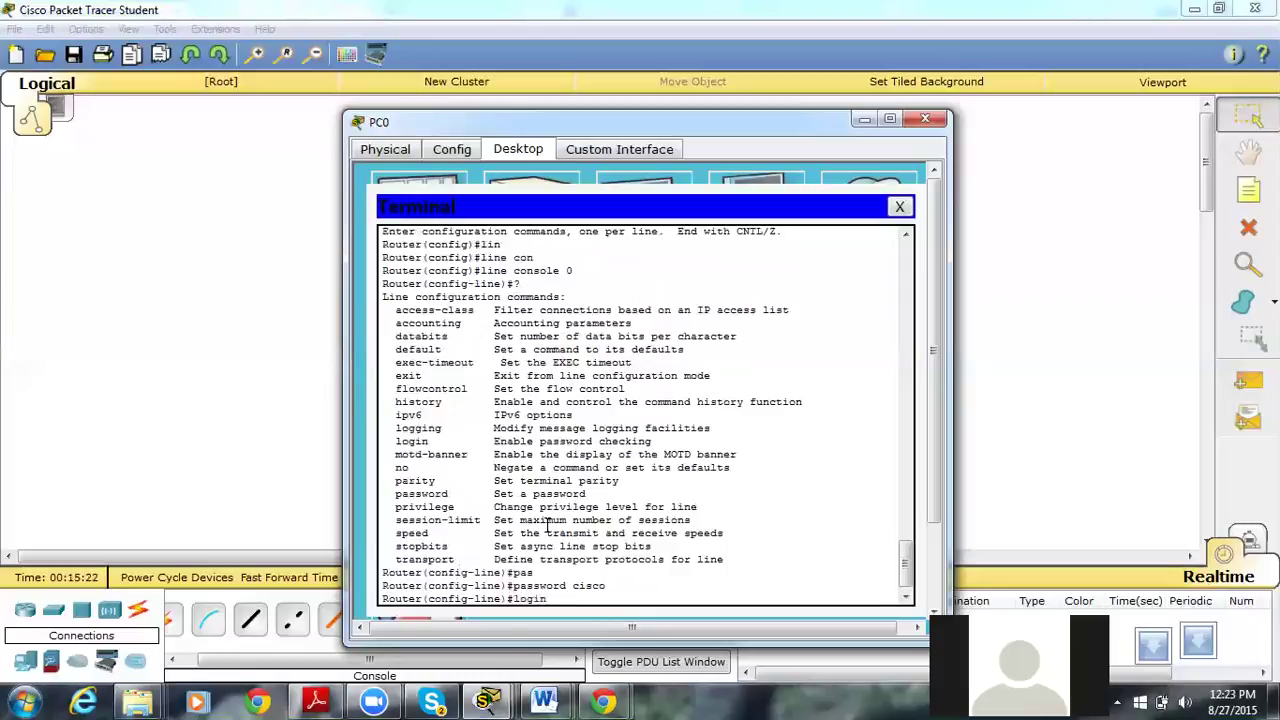
pyautogui.press('Return')
# Exit line and configuration modes, log out, and start a new console session.
pyautogui.write('exit')
pyautogui.press('Return')
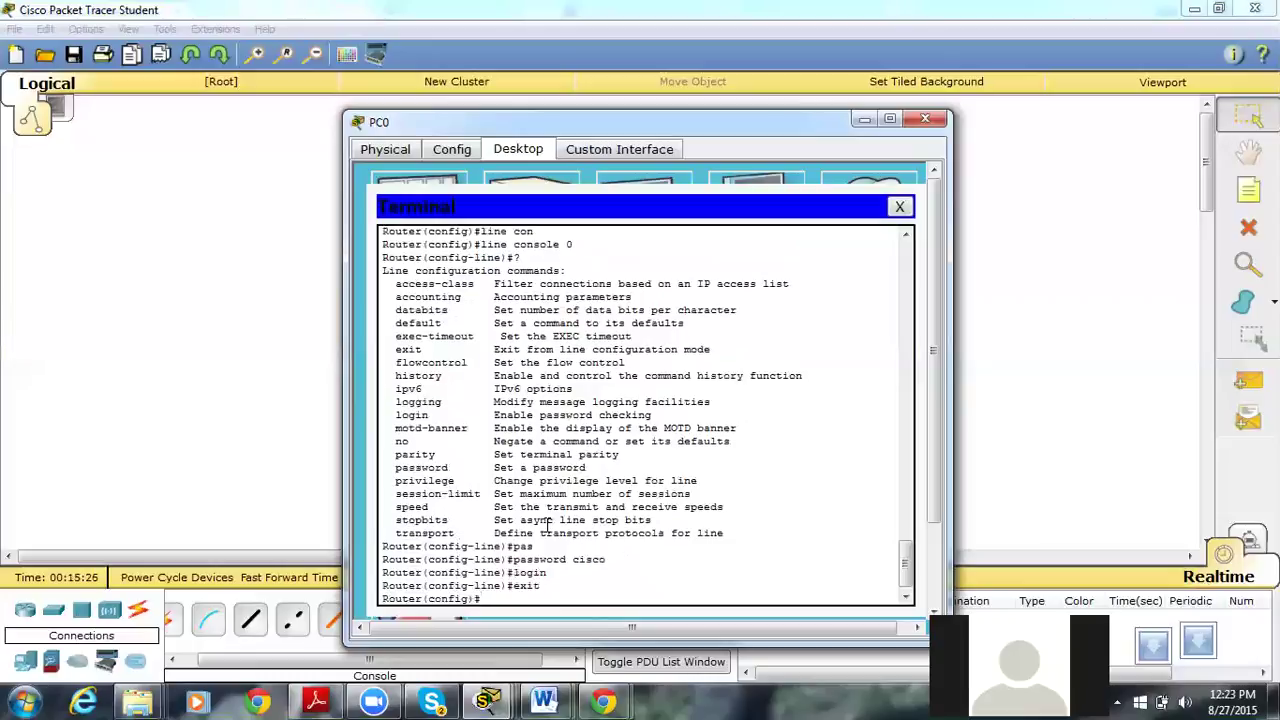
pyautogui.hotkey('ctrl', 'z')
pyautogui.write('exit')
pyautogui.press('Return')
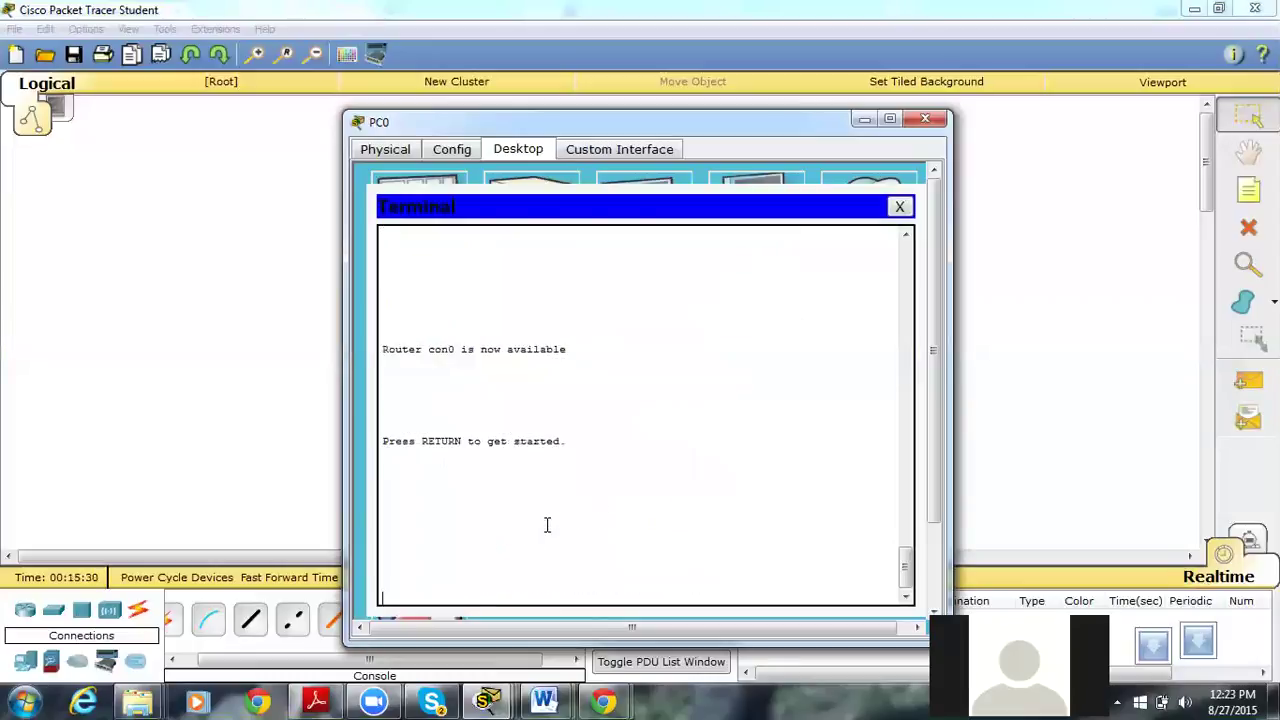
pyautogui.press('Return')
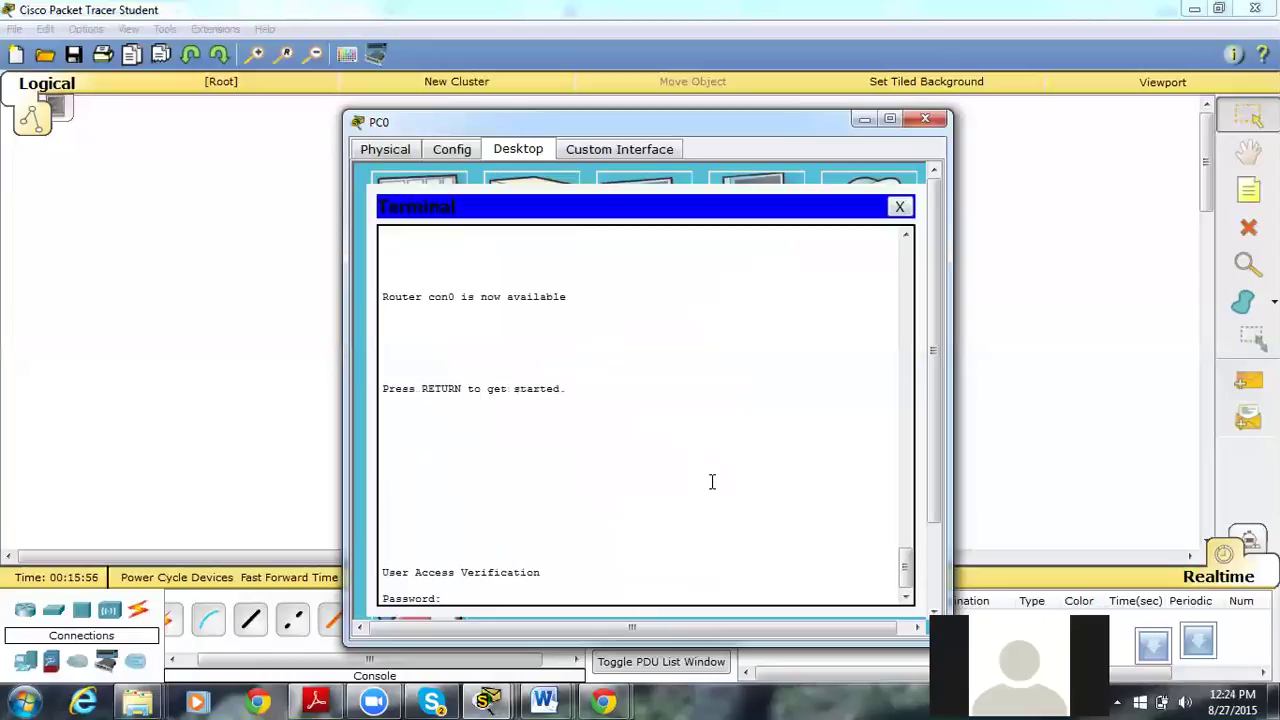
# Log in with the console password, then reach Router# using the enable secret.
pyautogui.press('Return')
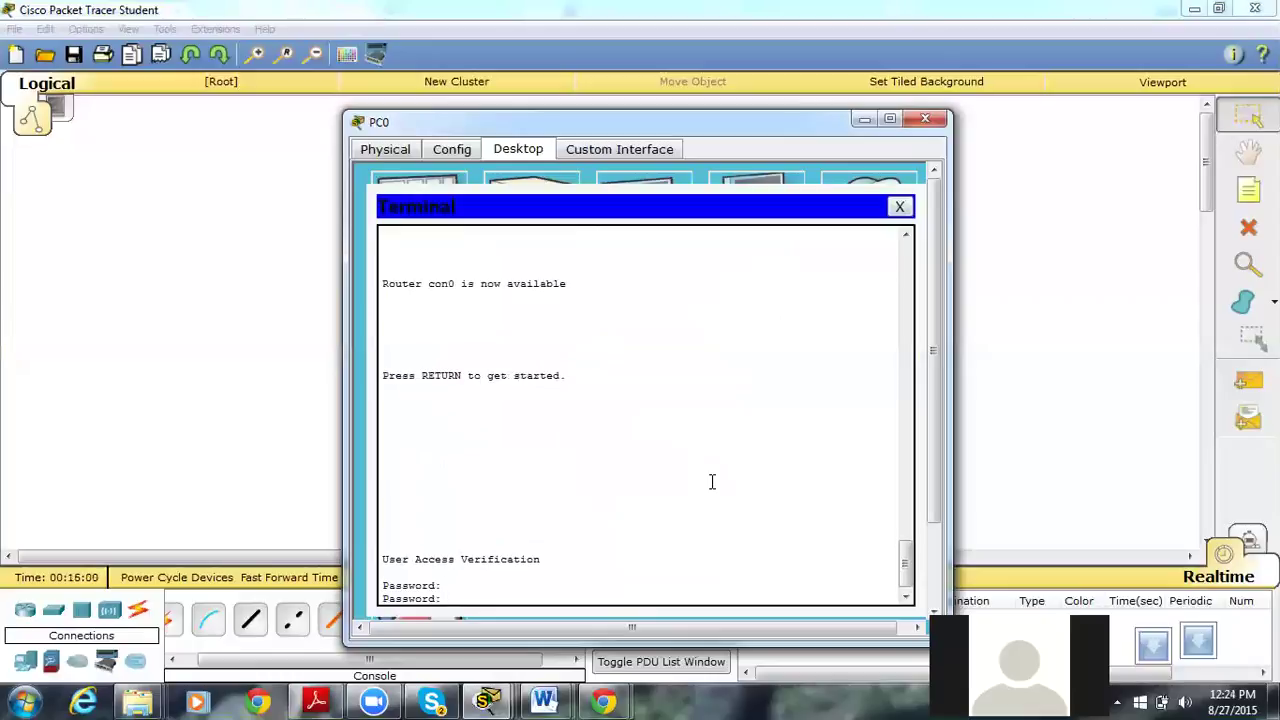
pyautogui.press('Return')
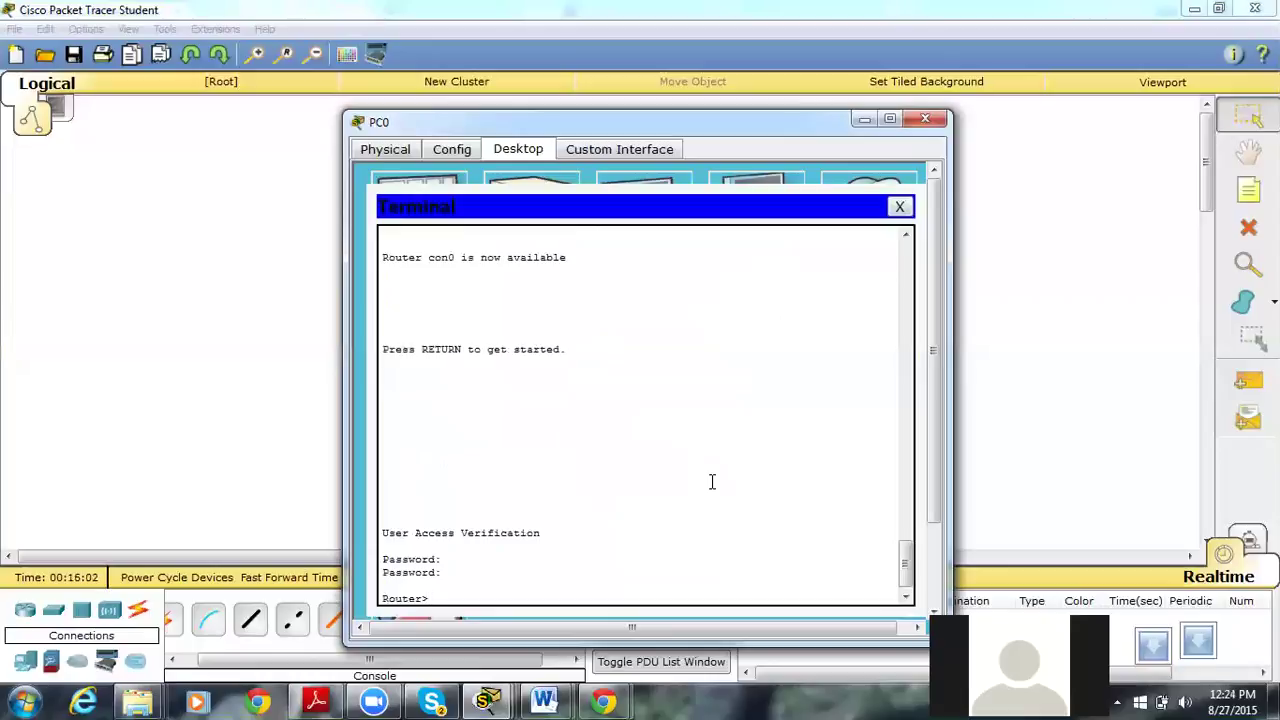
pyautogui.write('en')
pyautogui.press('Return')
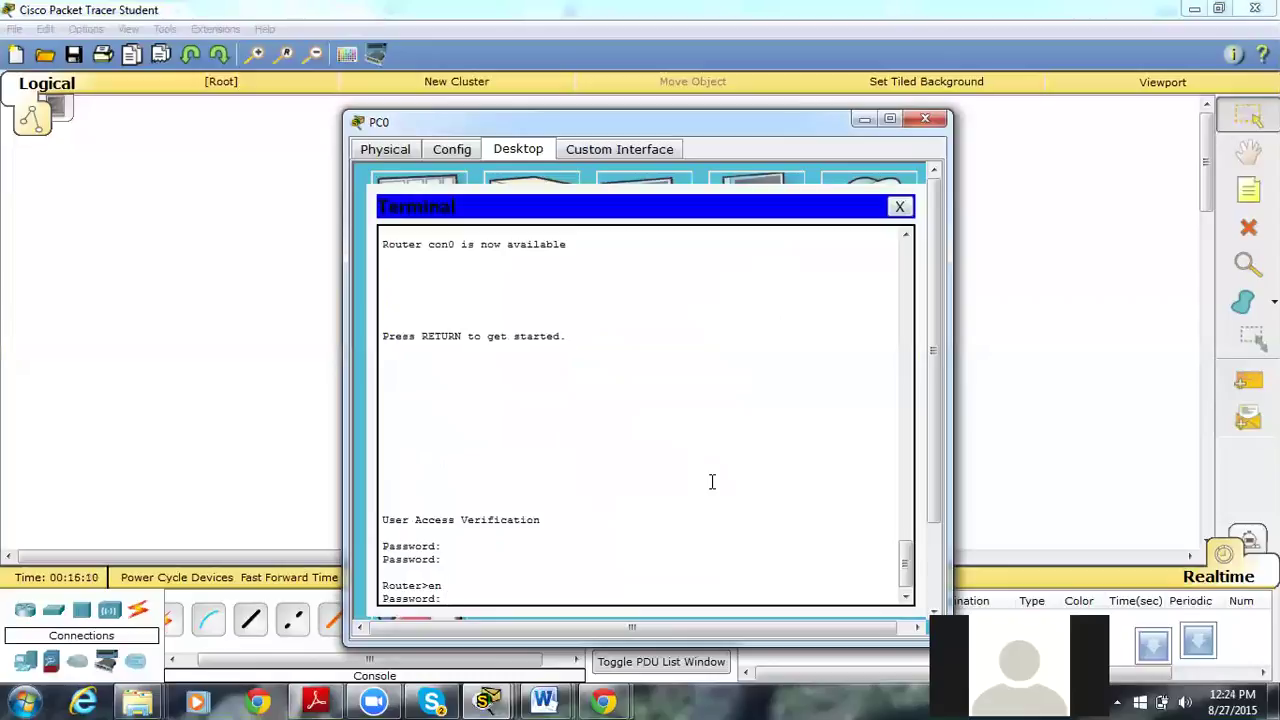
pyautogui.press('Return')
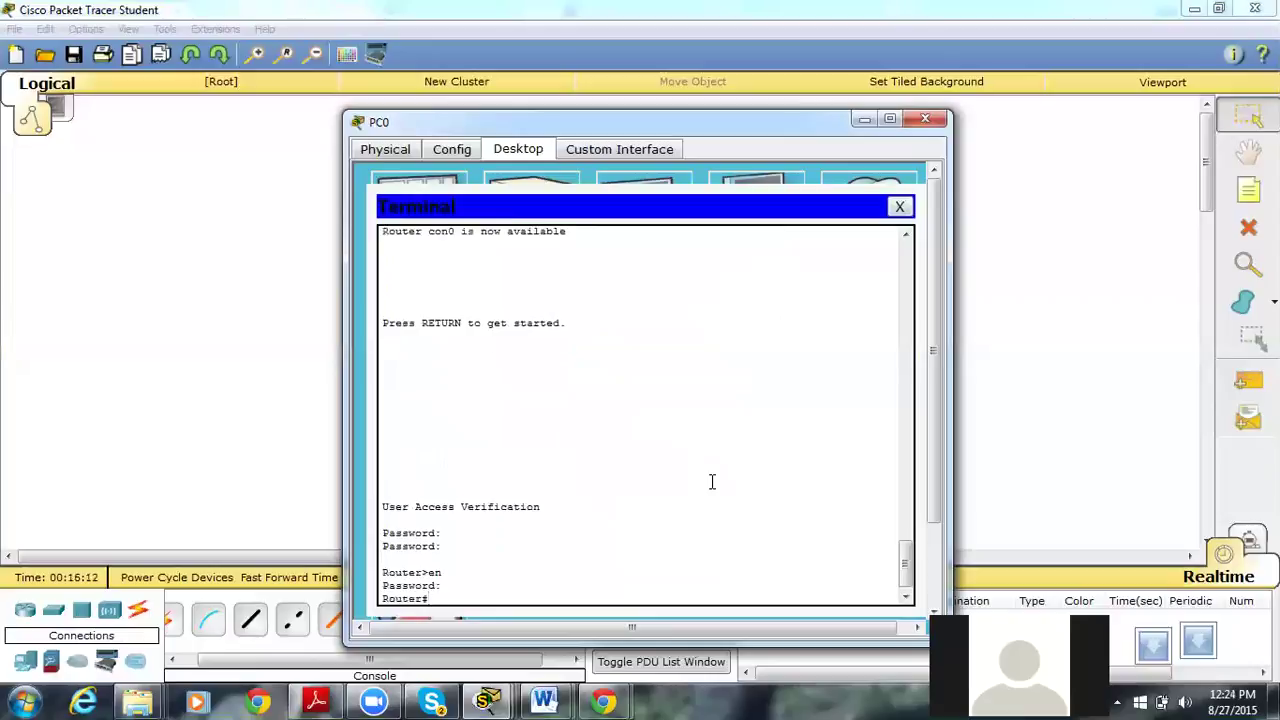
# List the router's running configuration with sh run, paging through to the end.
pyautogui.write('sh run')
pyautogui.press('Return')
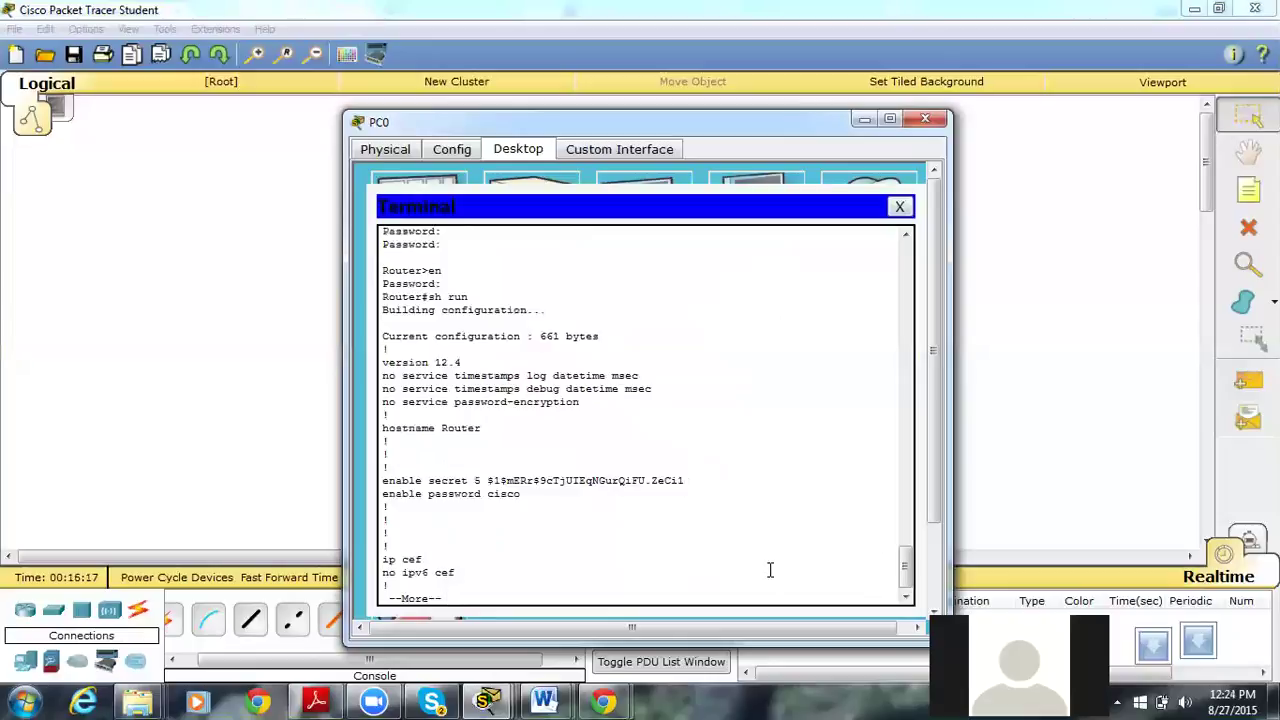
pyautogui.press('space')
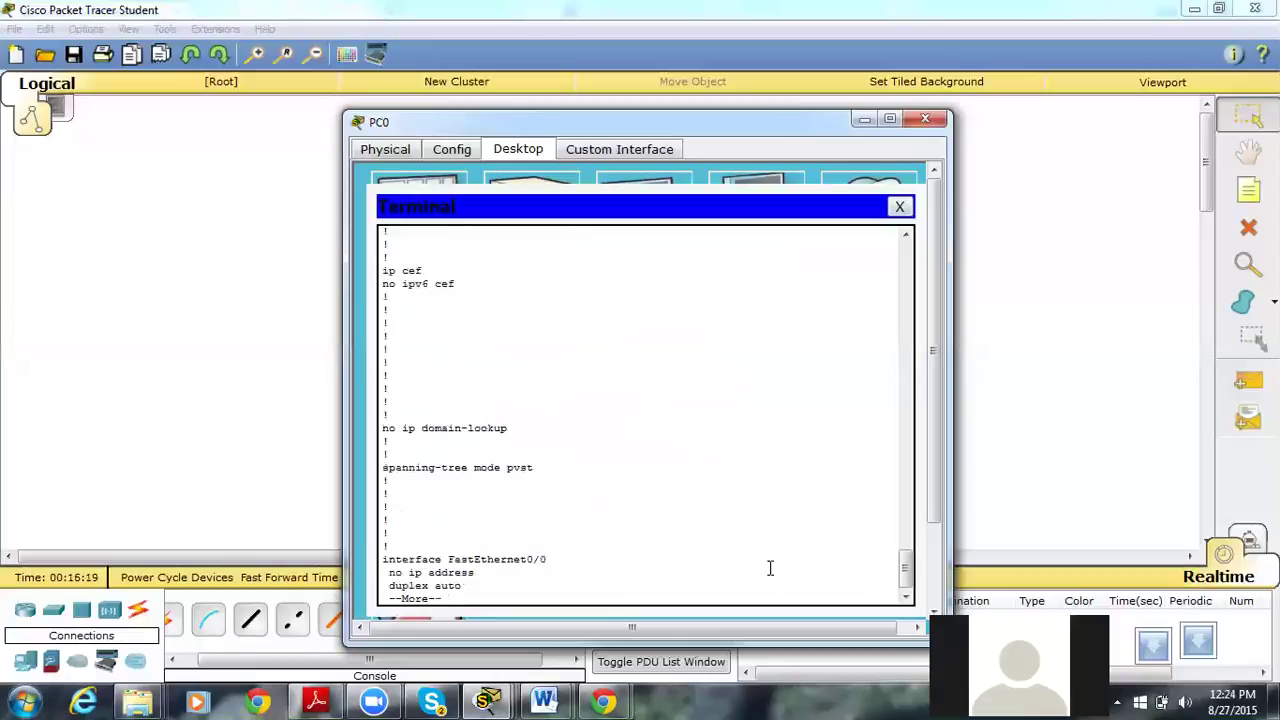
pyautogui.press('space')
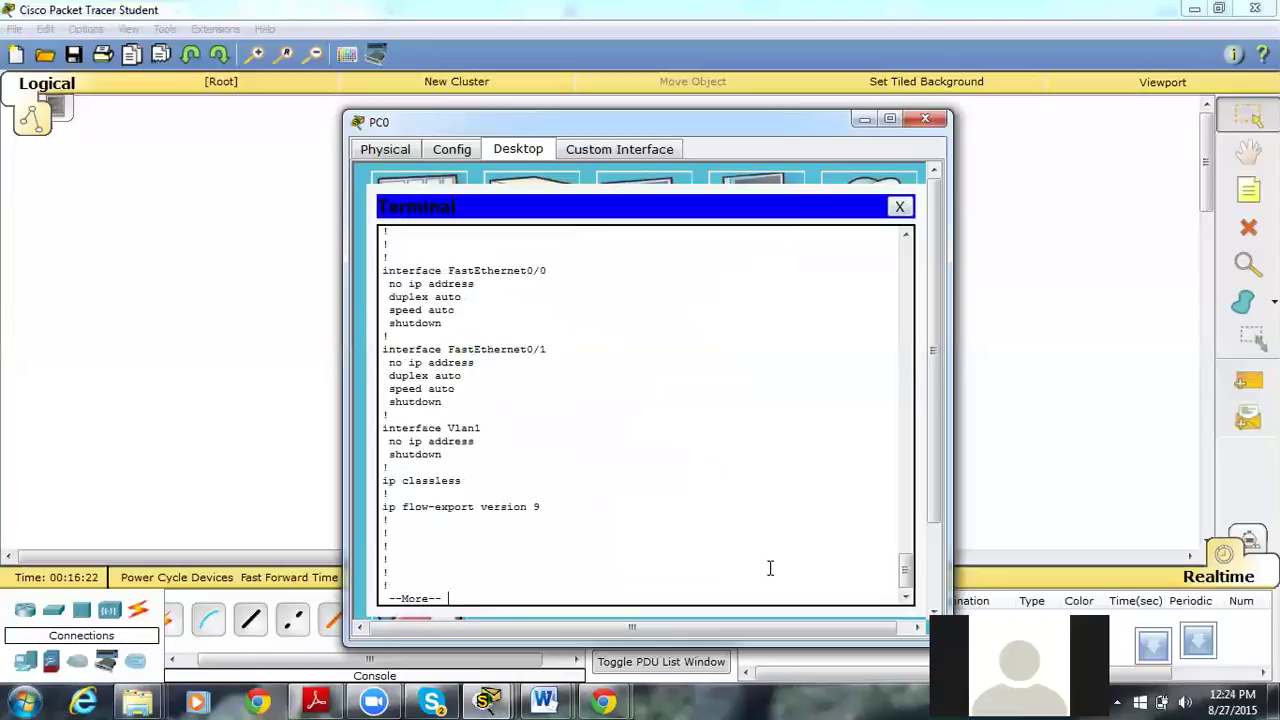
pyautogui.press('space')
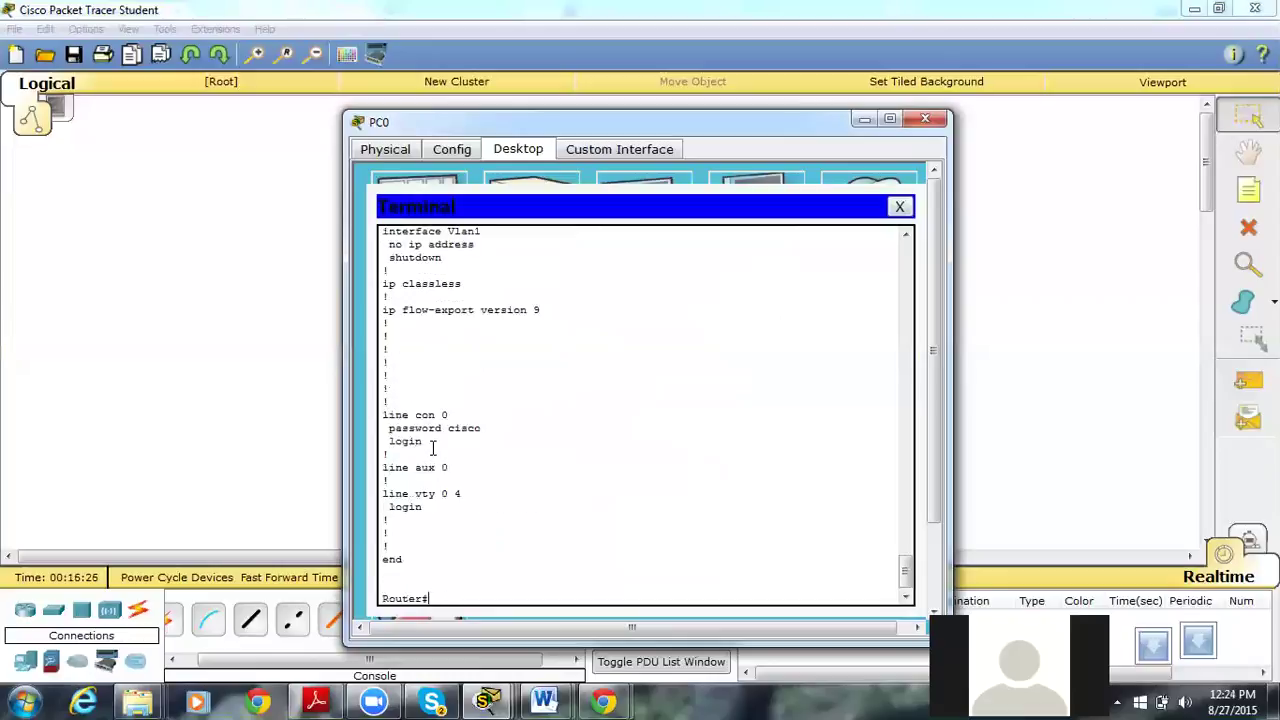
# Highlight the console line 0 password and login lines in the listing.
pyautogui.moveTo(432, 448); pyautogui.dragTo(511, 459)
pyautogui.click(511, 459)
pyautogui.doubleClick(461, 430)
pyautogui.click(440, 598)
# Enter global configuration mode with conf t after a mistyped first attempt.
pyautogui.write('lin')
pyautogui.press('Tab')
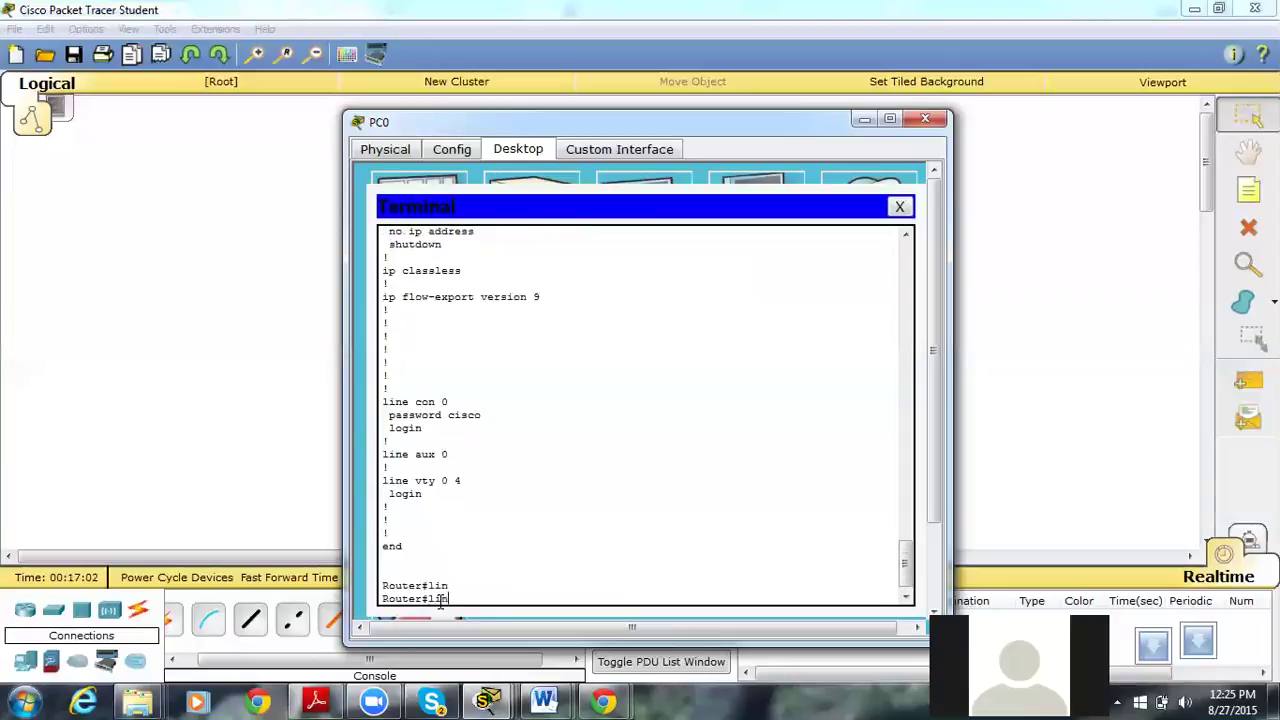
pyautogui.press('BackSpace')
pyautogui.press('BackSpace')
pyautogui.press('BackSpace')
pyautogui.write('con')
pyautogui.press('Tab')
pyautogui.write('t')
pyautogui.press('Return')
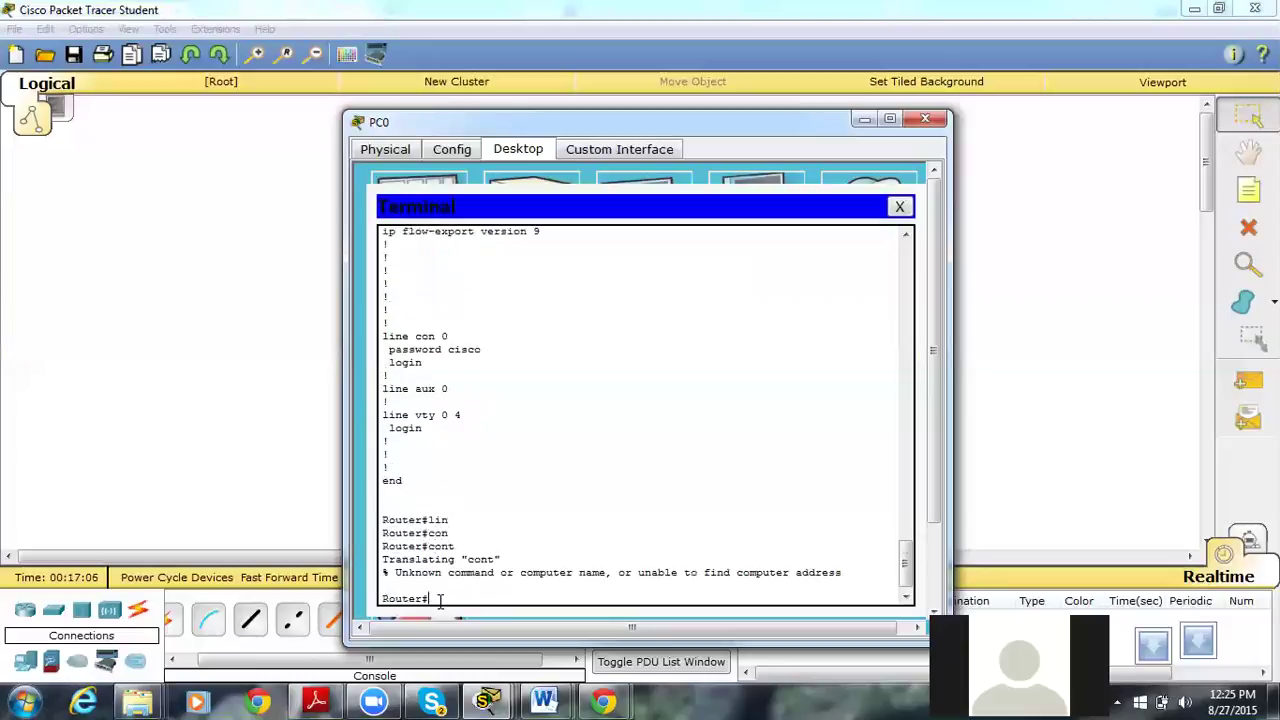
pyautogui.write('conf t')
pyautogui.press('Tab')
pyautogui.press('Return')
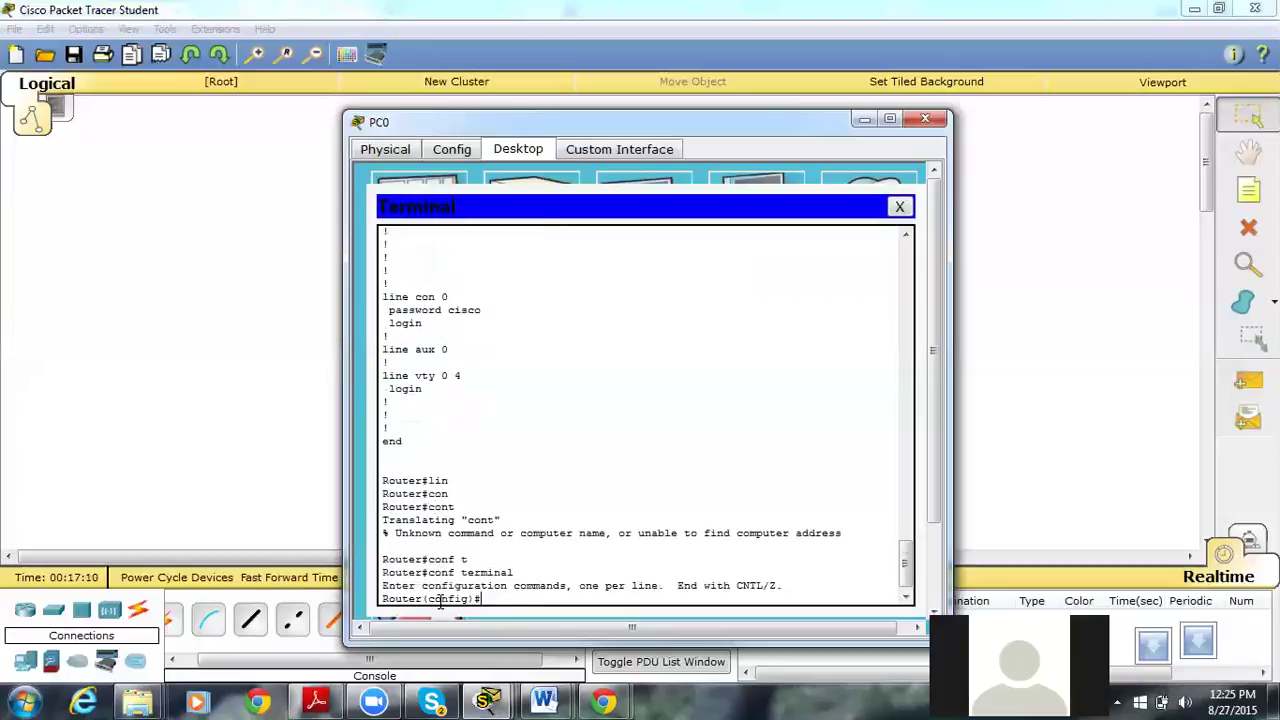
# Select virtual terminal lines 0 4 with line vty 0 4, checking options with ?
pyautogui.write('lin')
pyautogui.press('Tab')
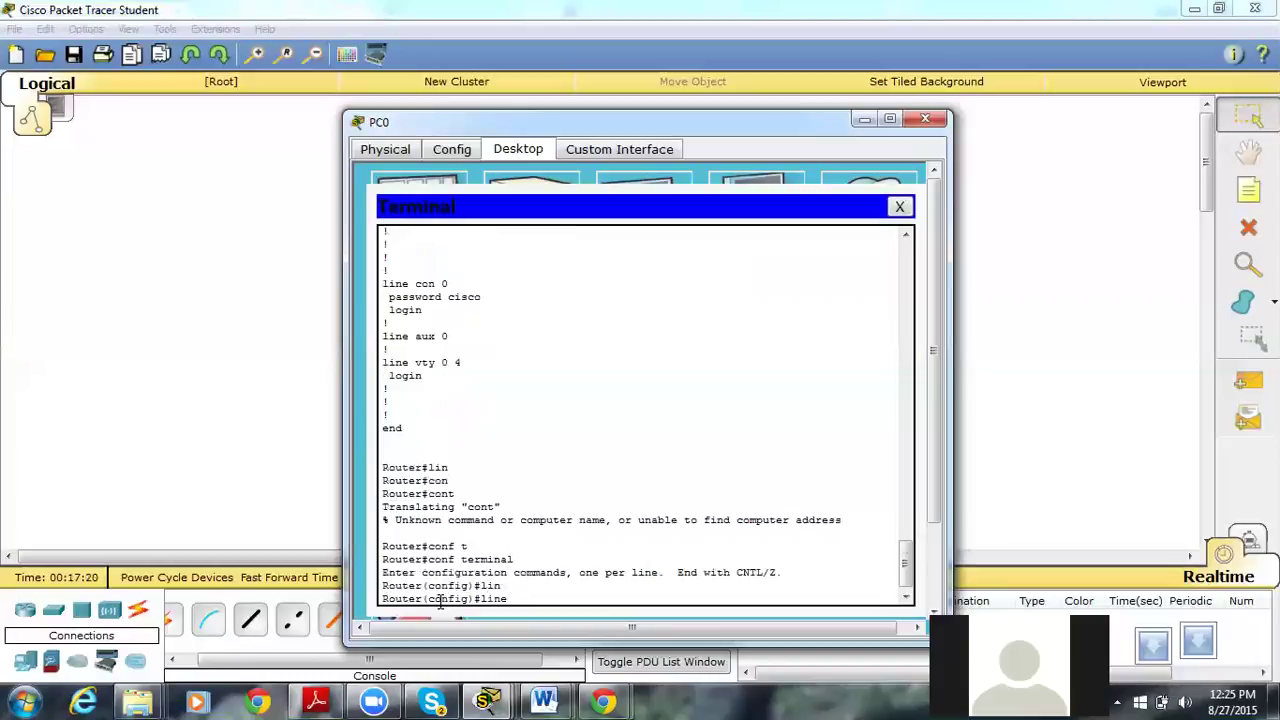
pyautogui.write('?')
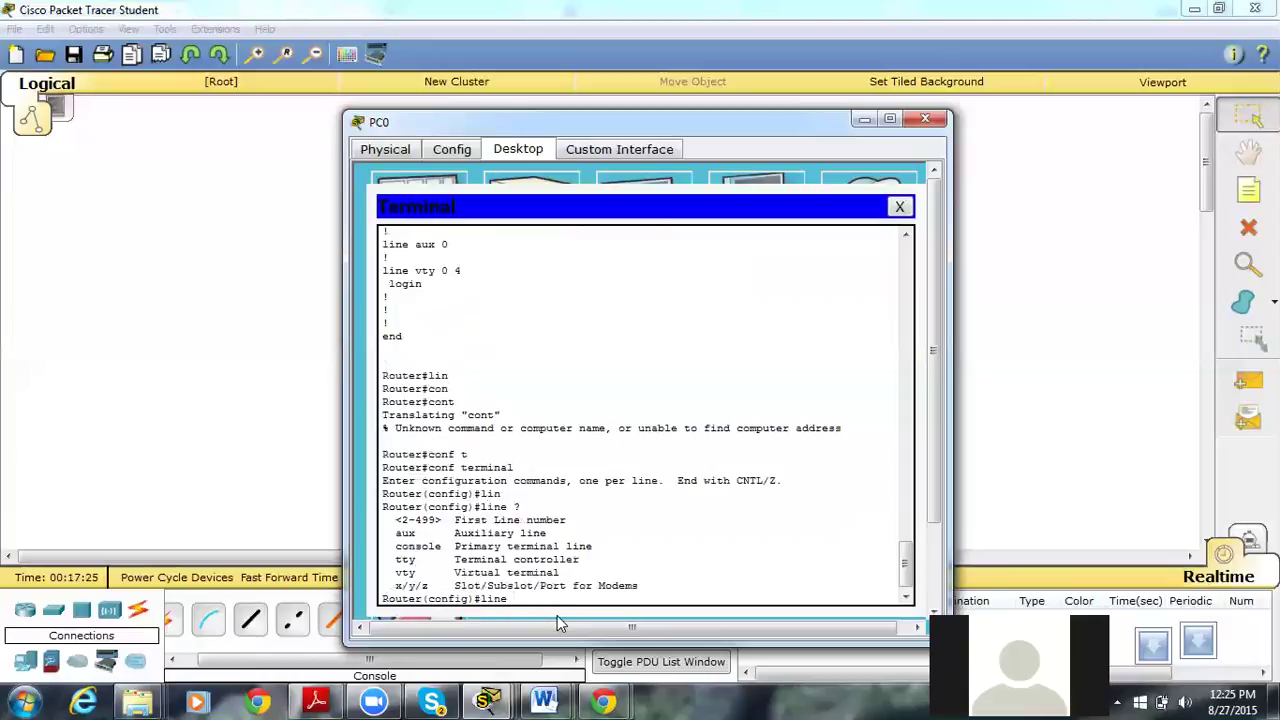
pyautogui.write('vty ?')
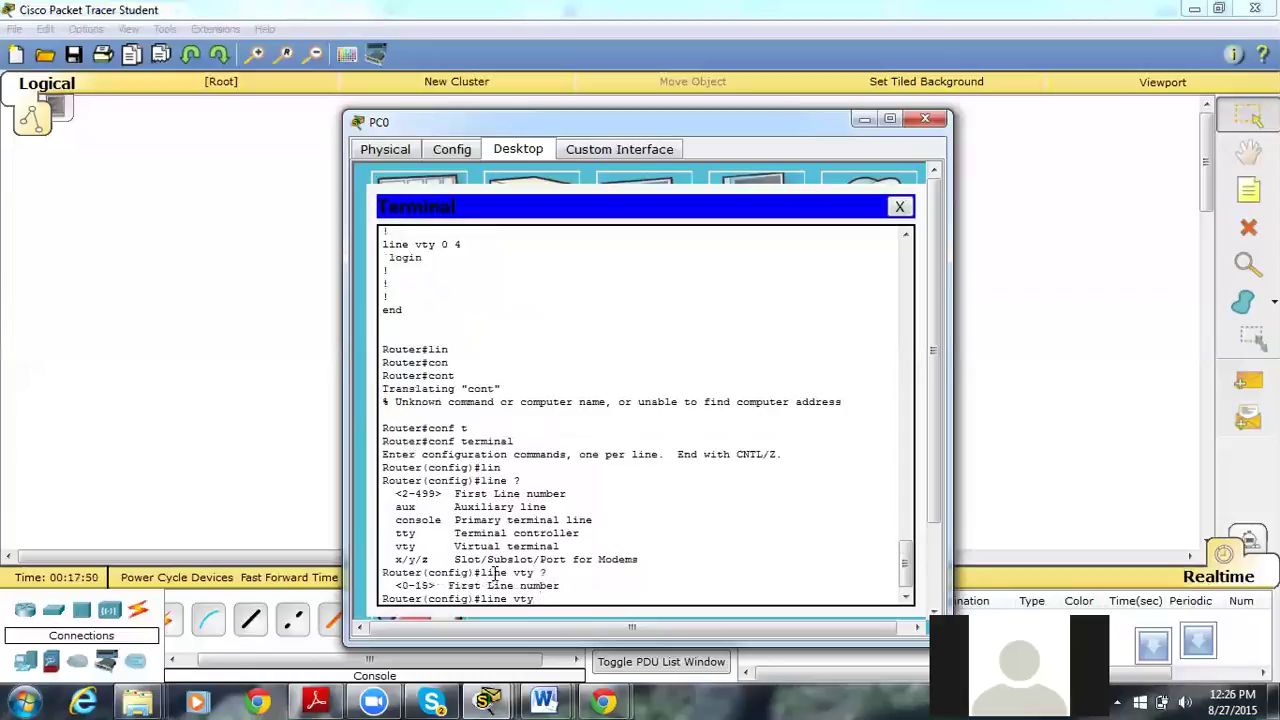
pyautogui.write('0 4')
pyautogui.press('Return')
# Set the vty lines' password, enable login, and exit back to the topology.
pyautogui.write('pas')
pyautogui.press('Tab')
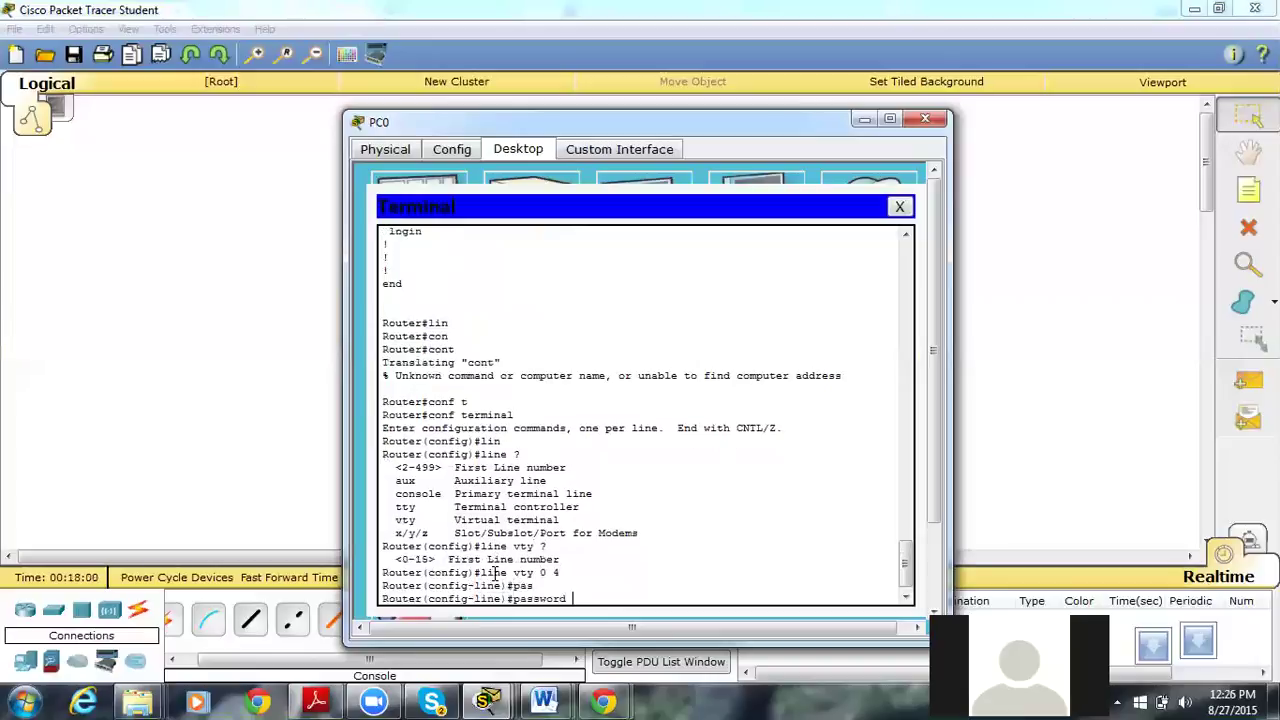
pyautogui.write('cisco')
pyautogui.press('Return')
pyautogui.write('login')
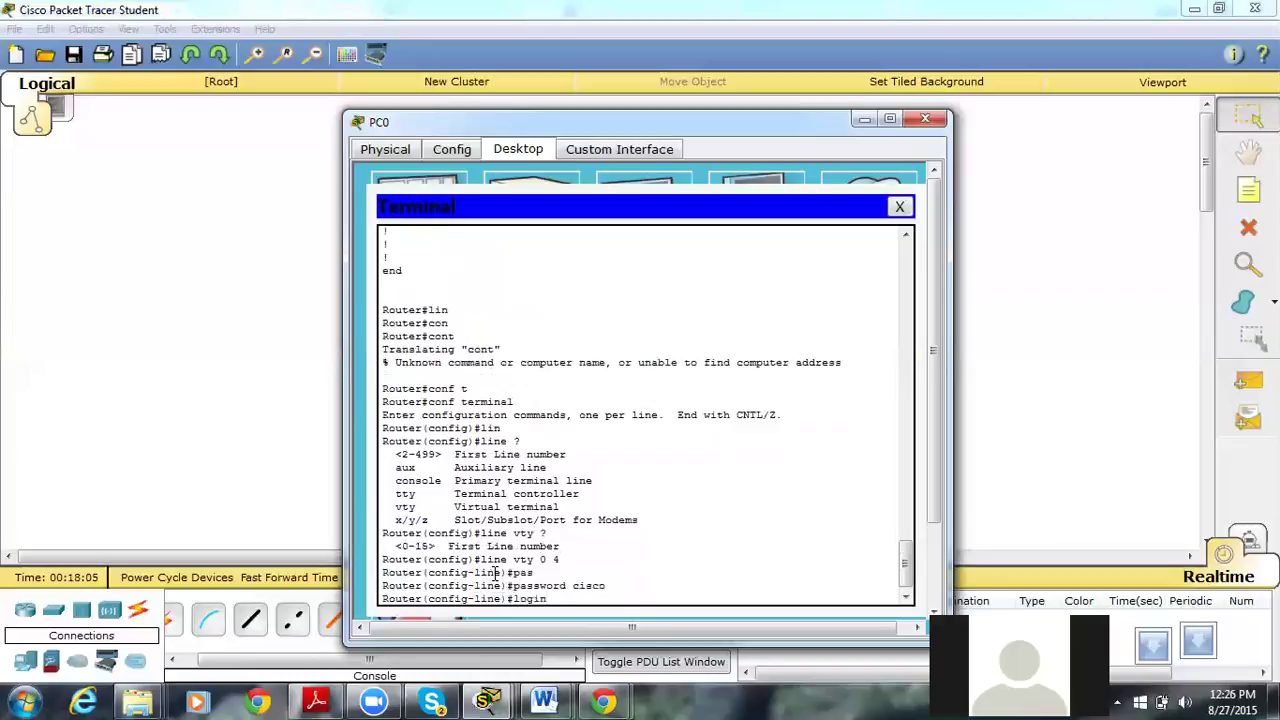
pyautogui.press('Return')
pyautogui.write('e')
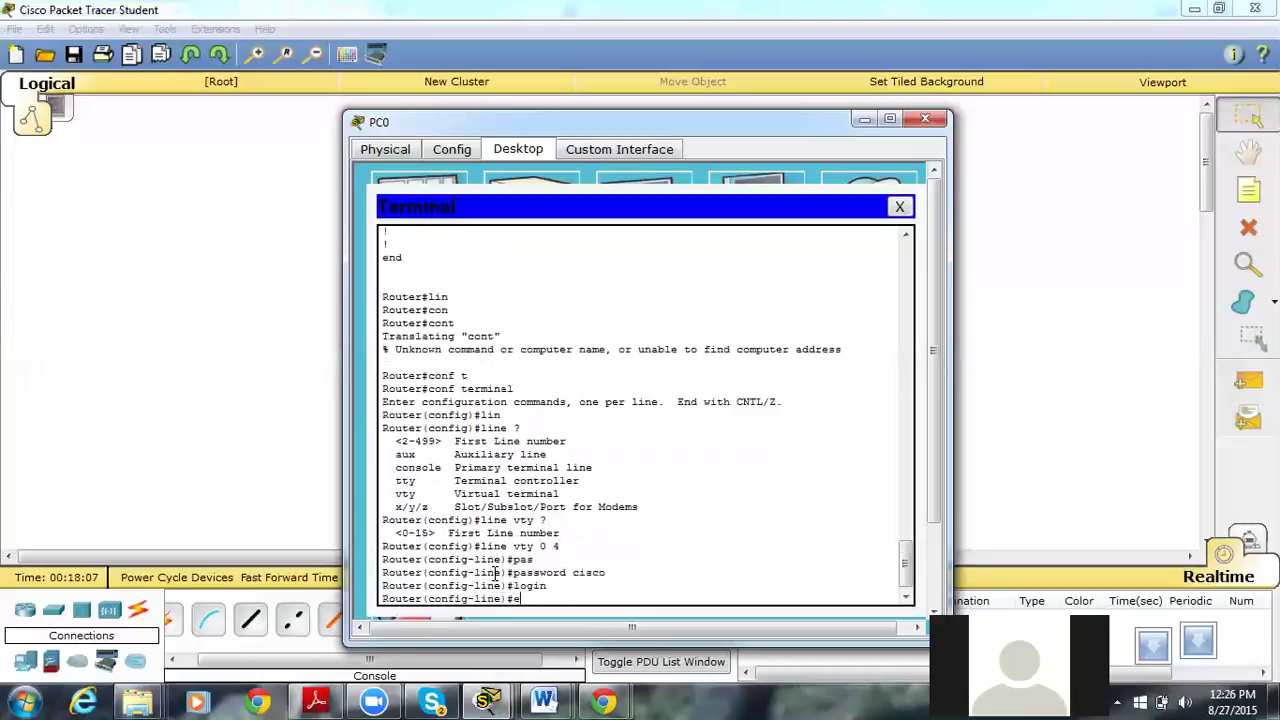
pyautogui.write('xit')
pyautogui.press('Return')
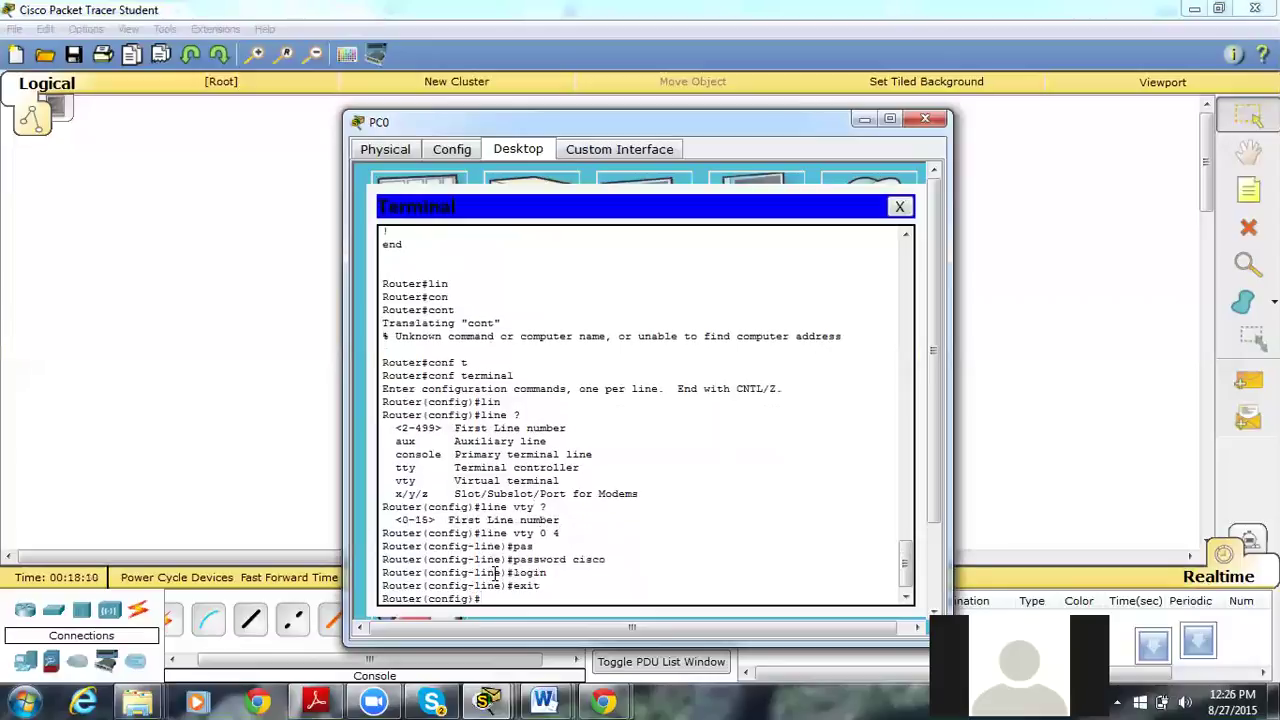
pyautogui.click(1008, 368)
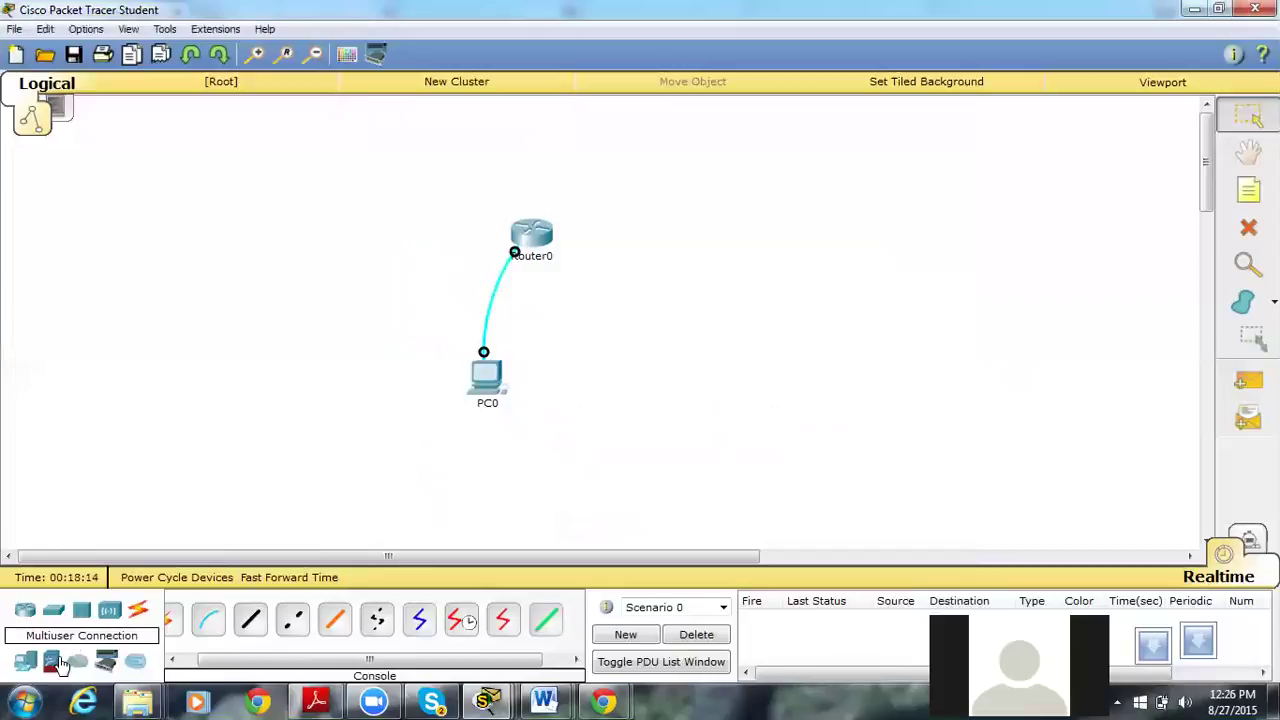
# Place a Laptop-PT end device (Laptop0) on the workspace.
pyautogui.click(25, 668)
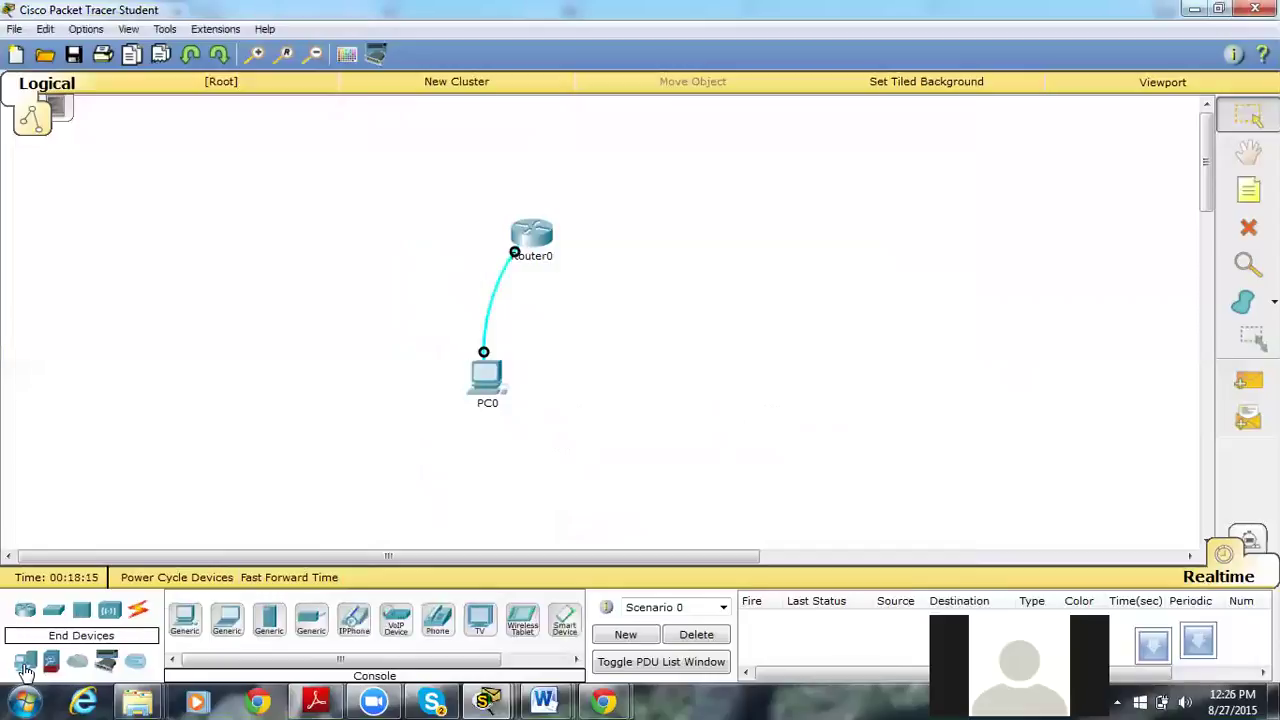
pyautogui.click(230, 625)
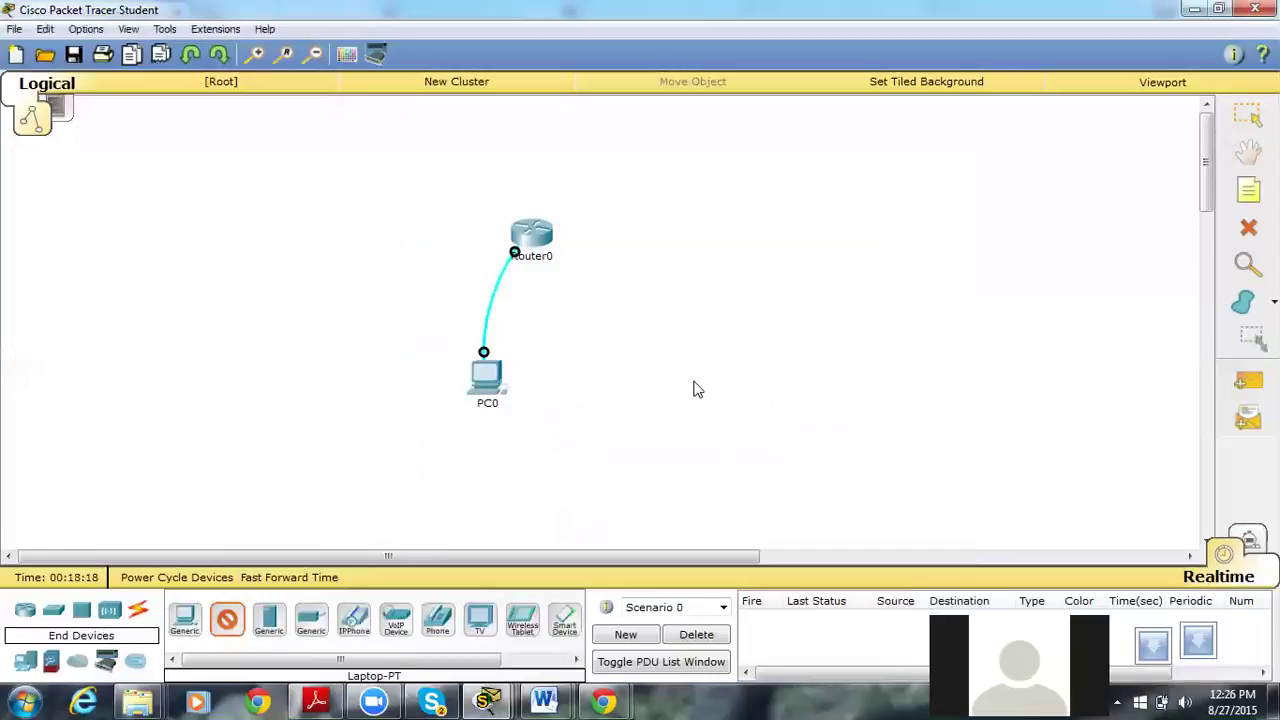
pyautogui.click(694, 386)
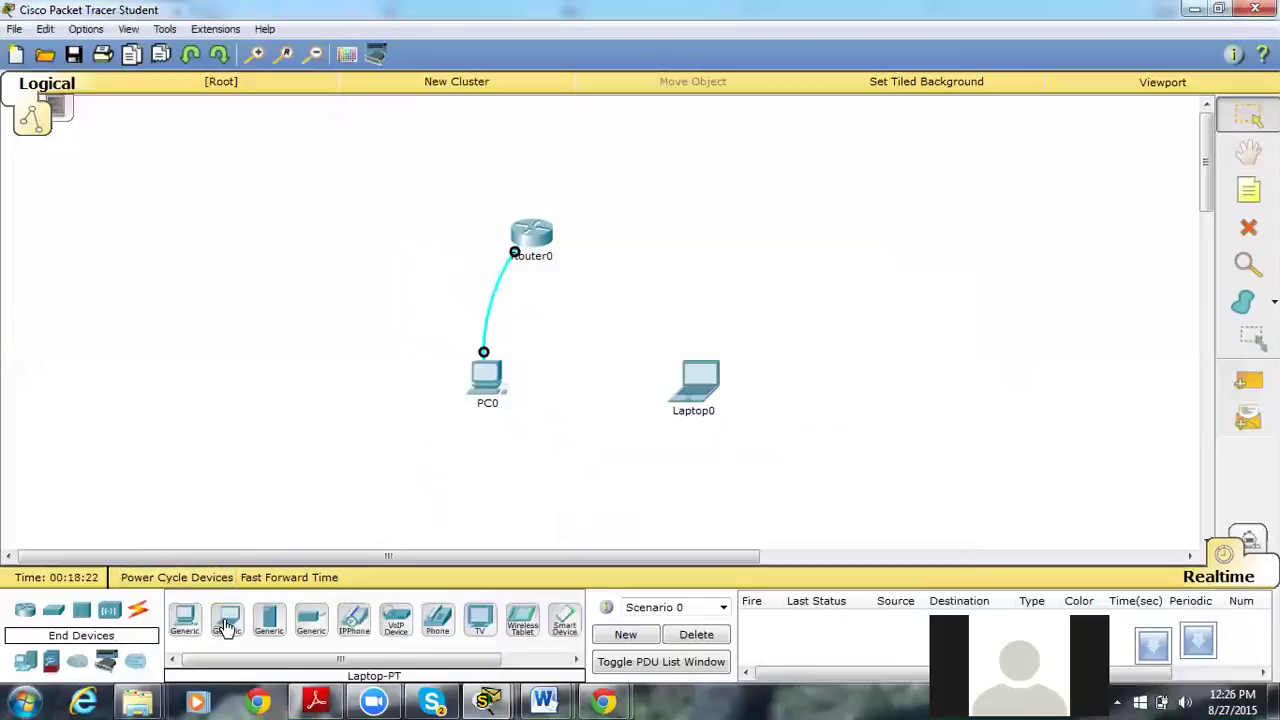
# Cable Laptop0 FastEthernet0 to Router0 FastEthernet0/0 with a copper cross-over cable.
pyautogui.click(143, 614)
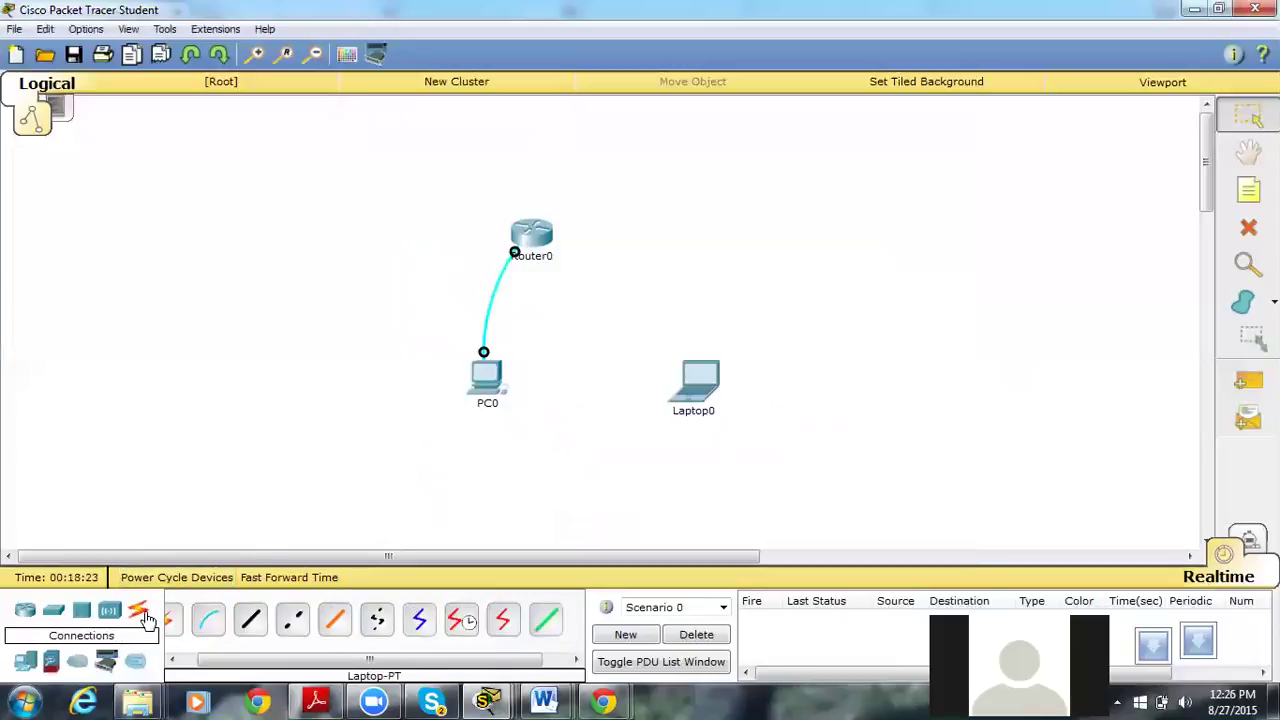
pyautogui.click(292, 620)
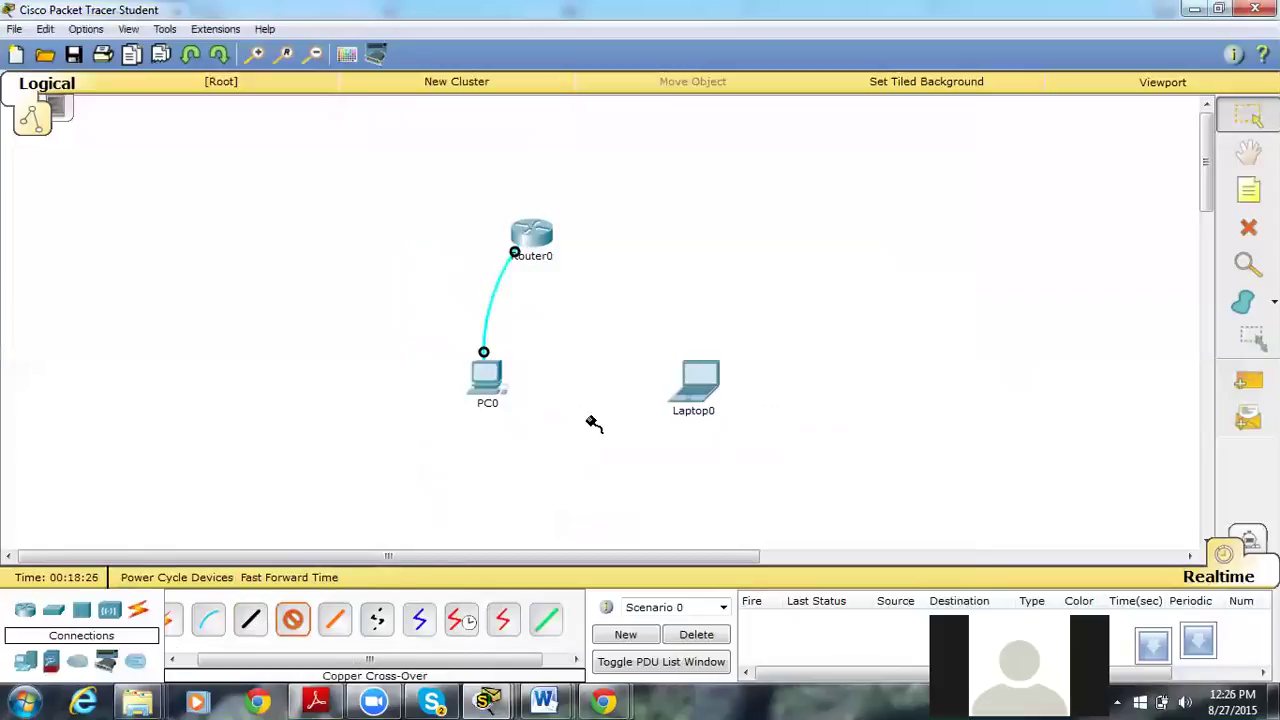
pyautogui.click(715, 386)
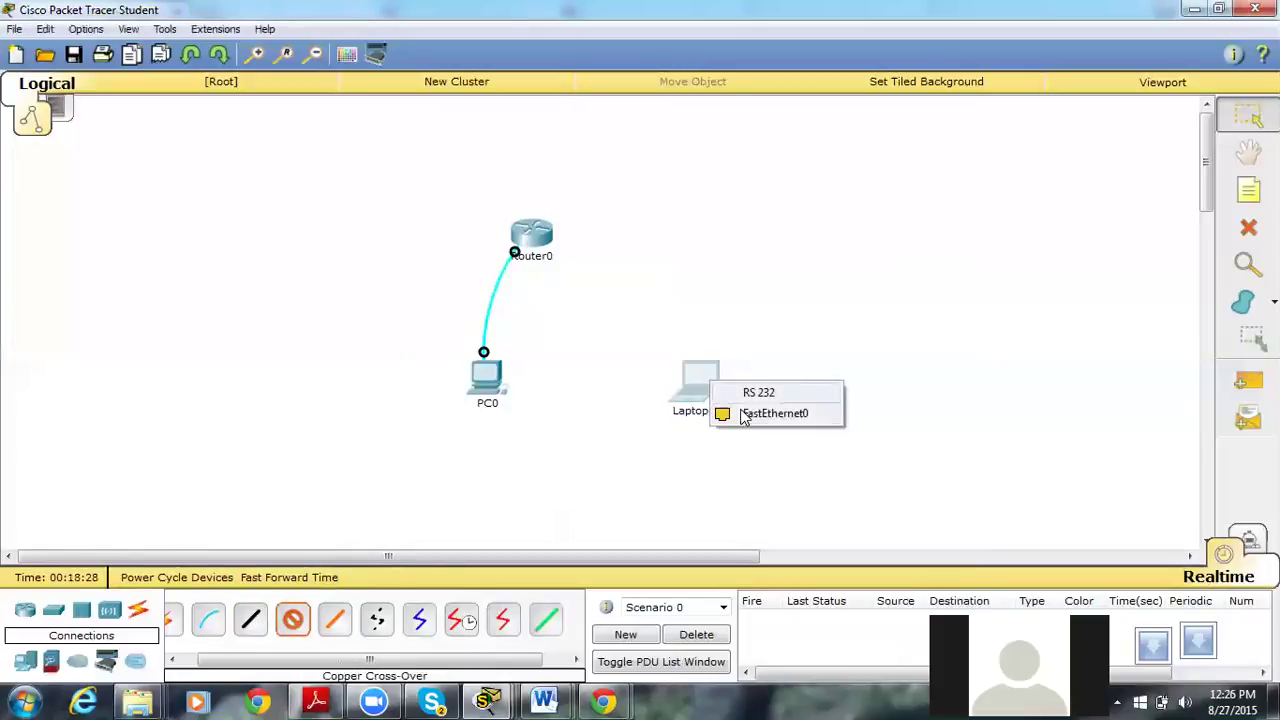
pyautogui.click(743, 417)
pyautogui.click(534, 230)
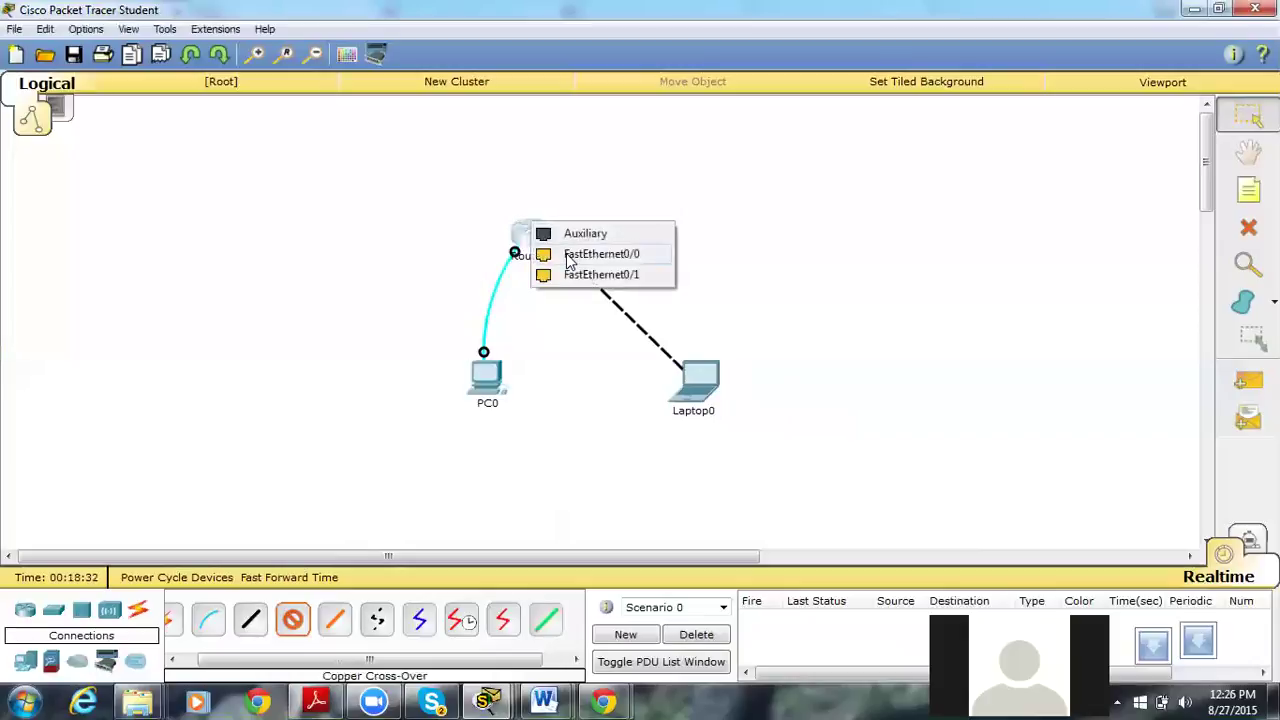
pyautogui.click(600, 254)
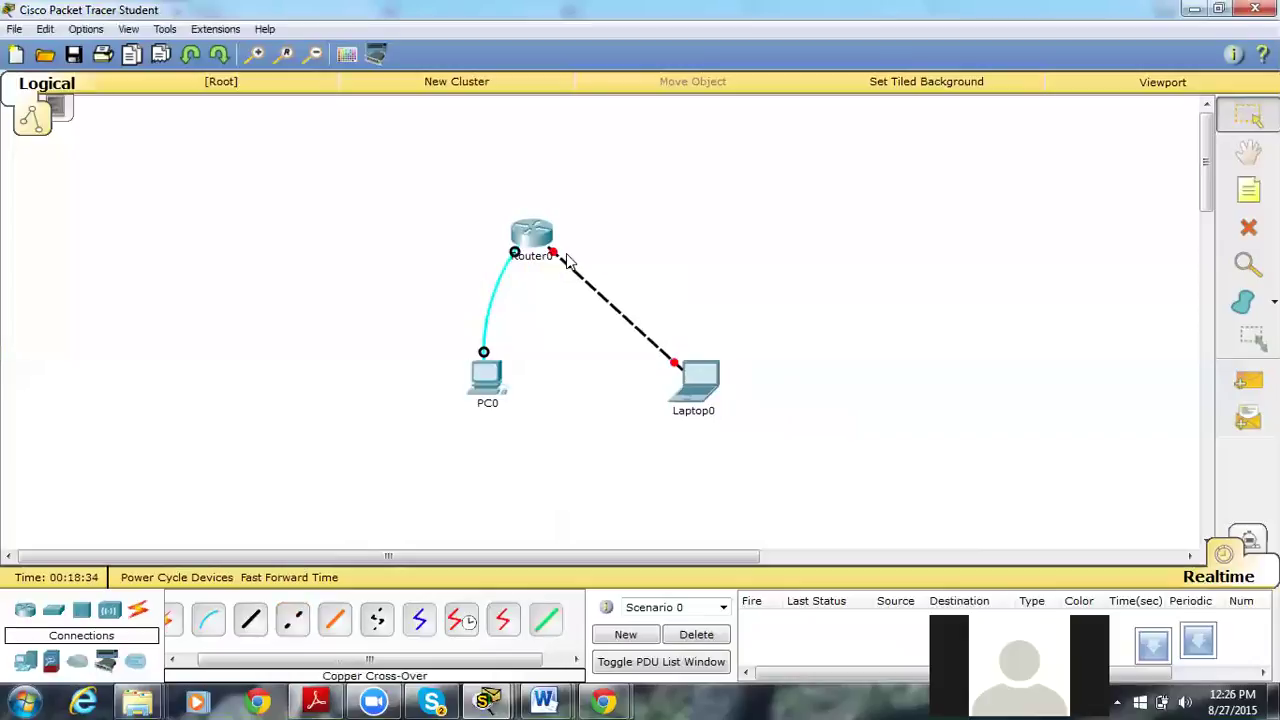
pyautogui.click(700, 390)
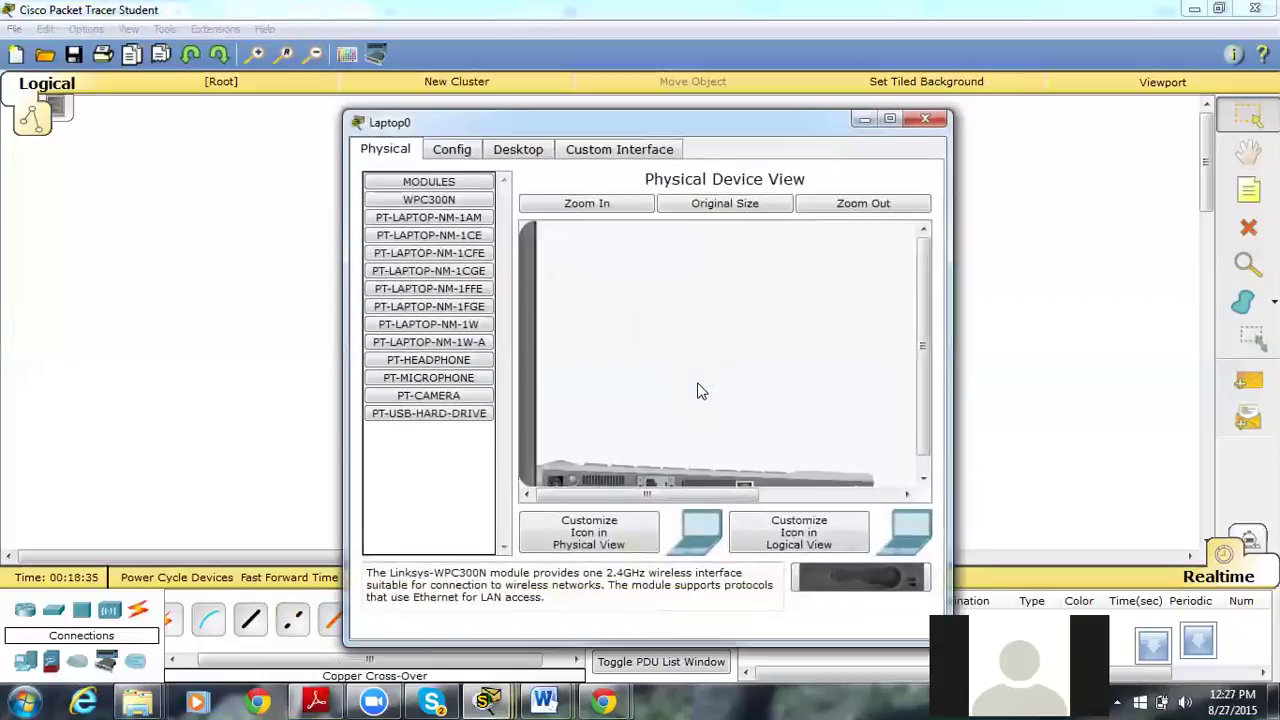
# Give Laptop0 IP 192.168.1.2 with mask 255.255.255.0 and close its window.
pyautogui.click(508, 150)
pyautogui.click(427, 230)
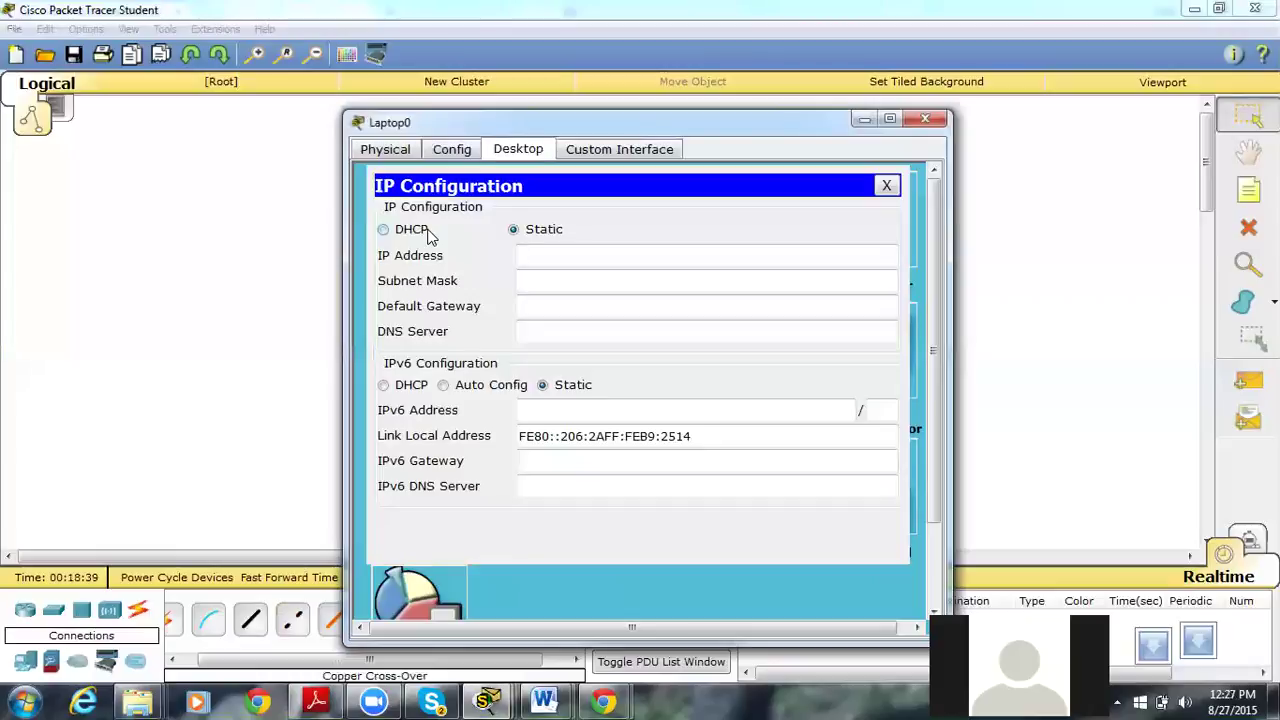
pyautogui.write('192.168.1.2')
pyautogui.press('Tab')
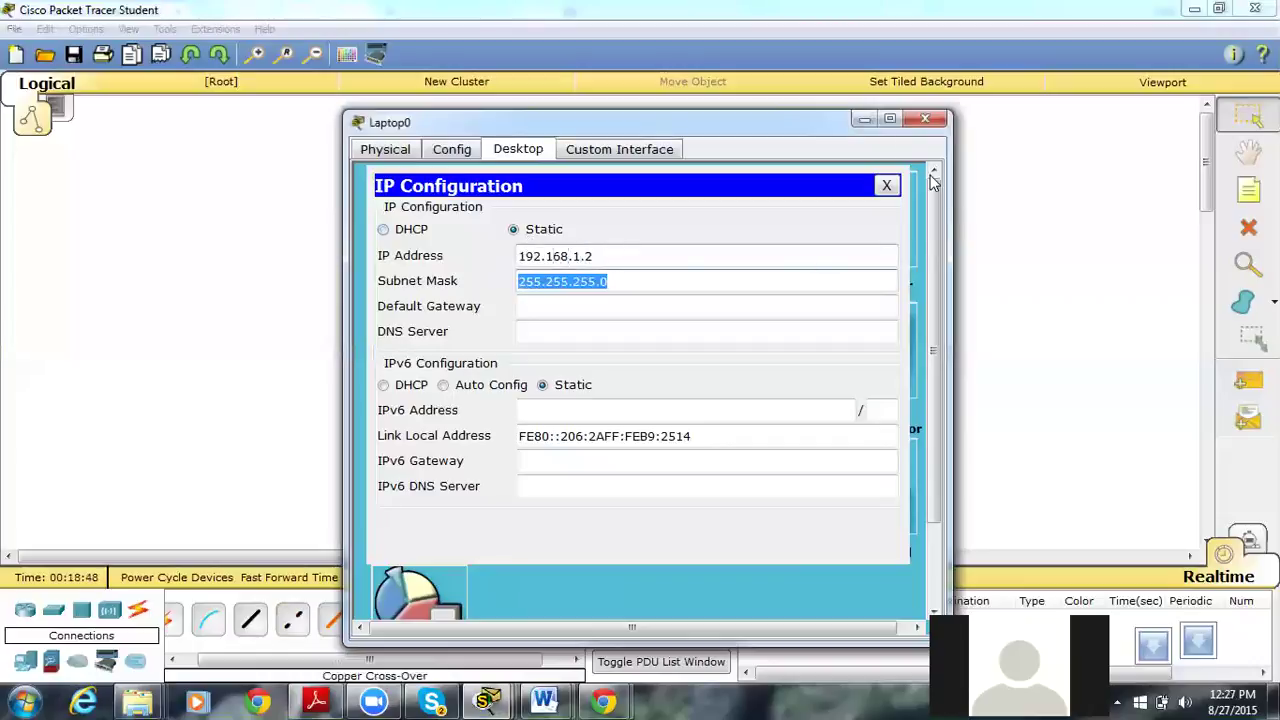
pyautogui.click(925, 119)
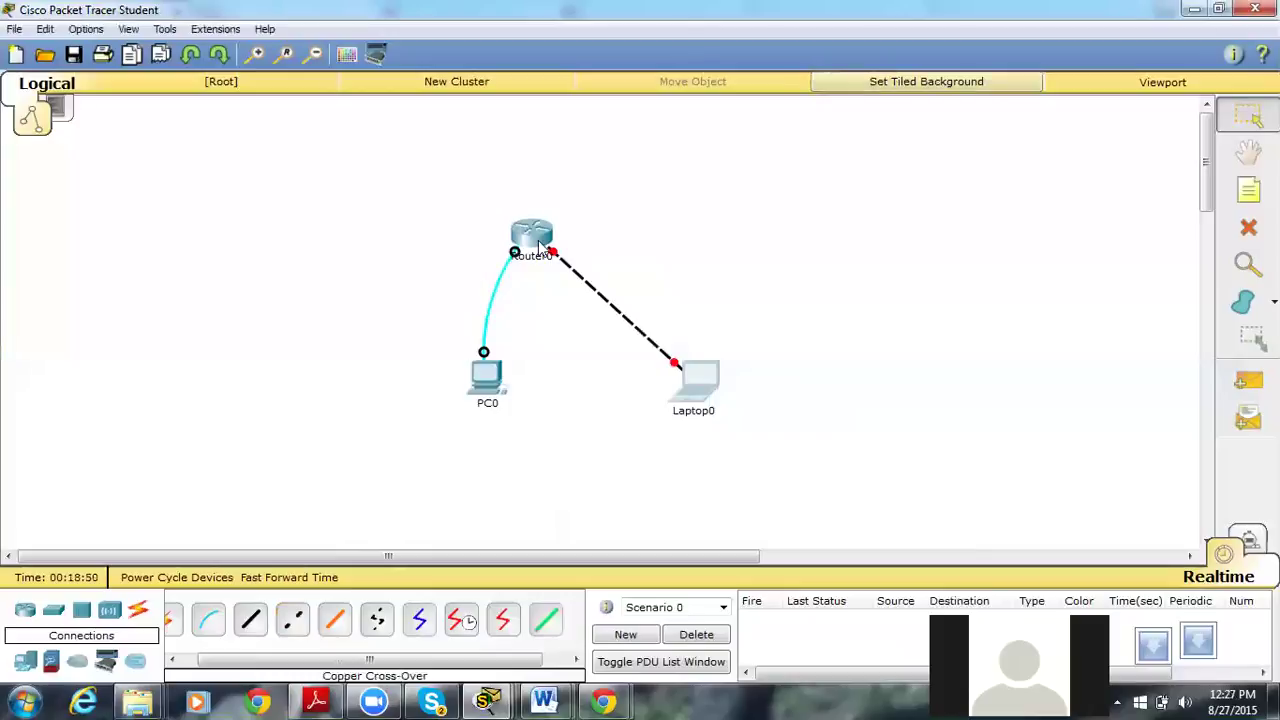
# In Router0's CLI, enter configuration for interface FastEthernet0/0.
pyautogui.click(536, 240)
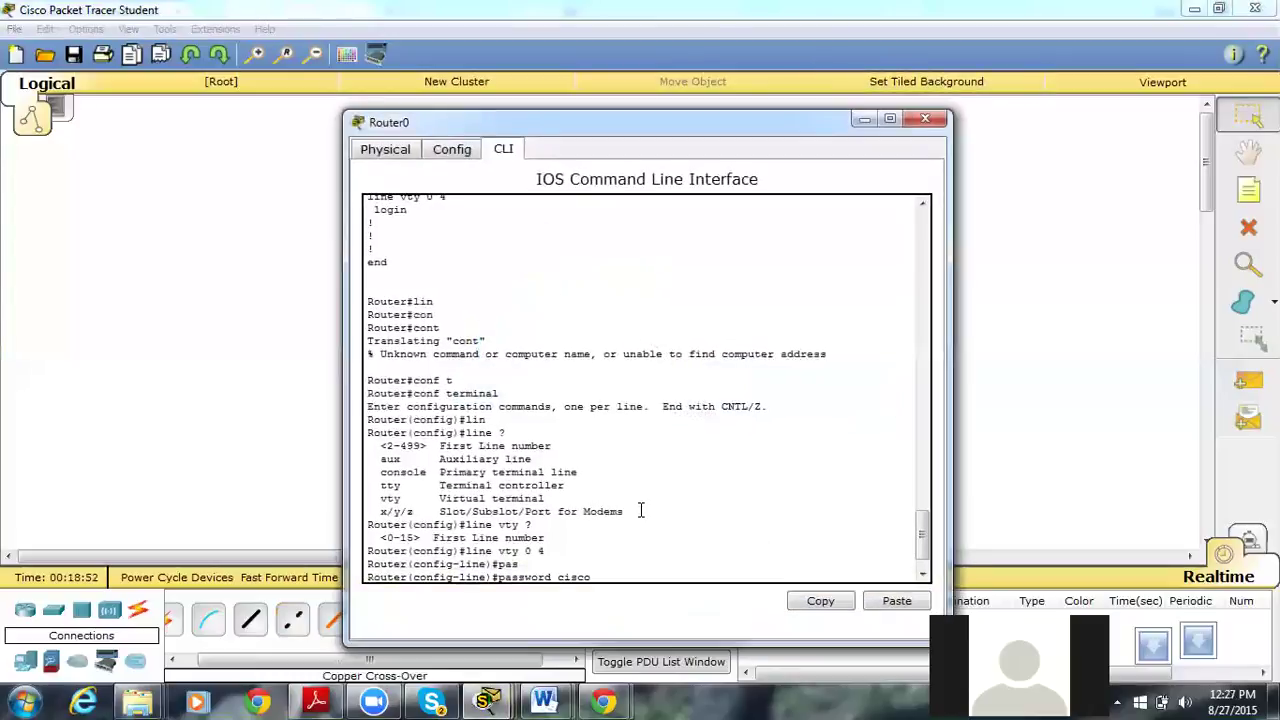
pyautogui.write('conf t')
pyautogui.press('Return')
pyautogui.write('in')
pyautogui.press('Tab')
pyautogui.write('fa')
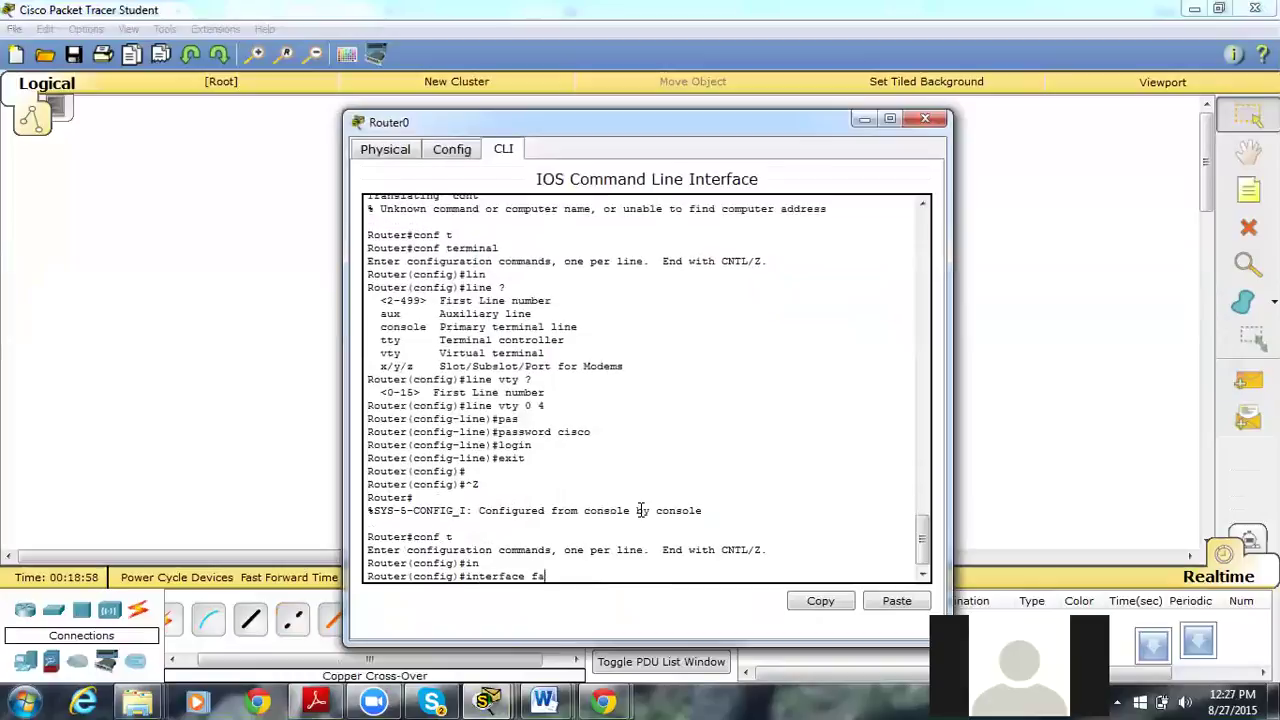
pyautogui.press('Tab')
pyautogui.write('0')
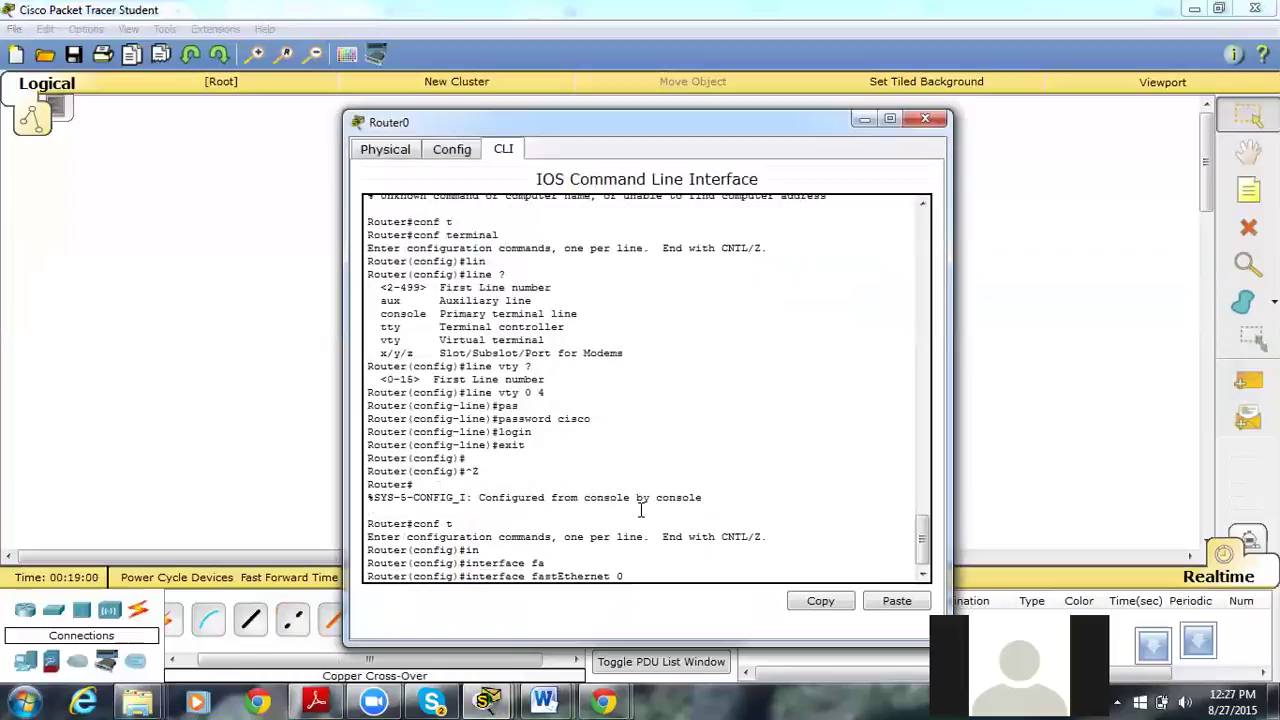
pyautogui.write('/0')
pyautogui.press('Return')
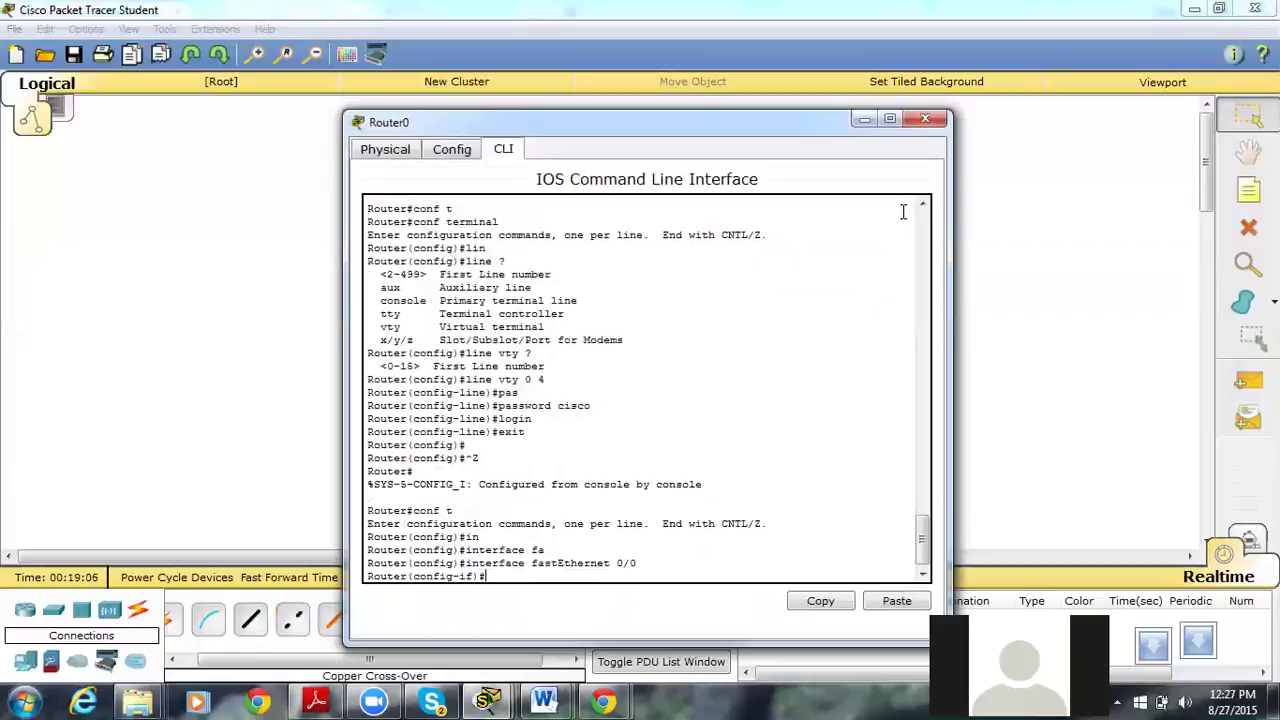
# Bring FastEthernet0/0 up with no shutdown.
pyautogui.write('no sh')
pyautogui.press('Tab')
pyautogui.press('Return')
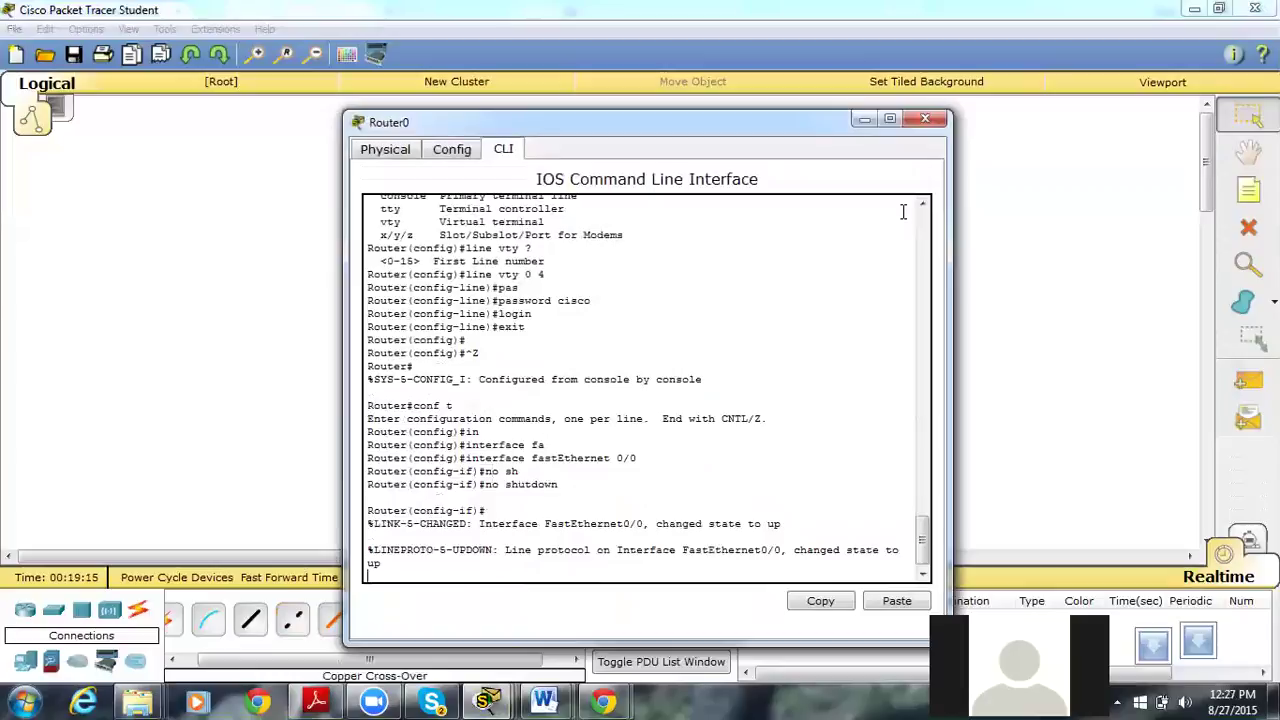
pyautogui.press('Return')
# Assign 192.178.1.1 255.255.255.0 to Fa0/0 and exit configuration mode with Ctrl+Z.
pyautogui.write('ip a')
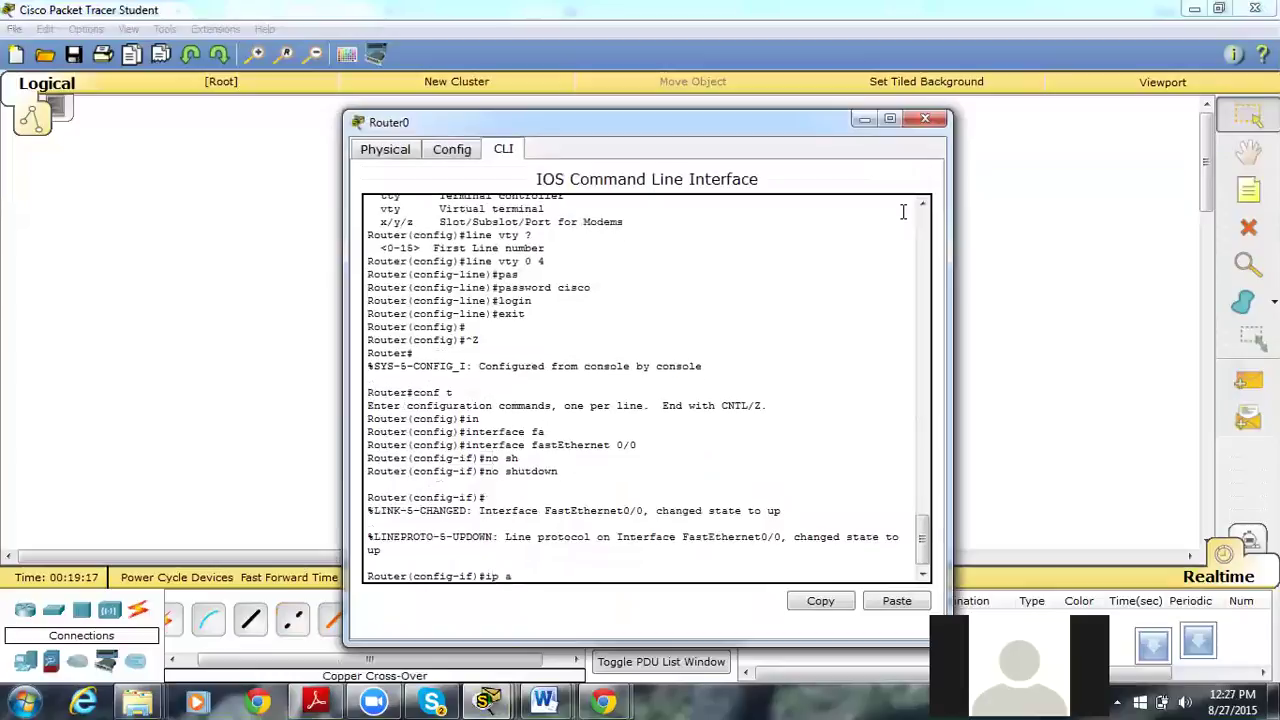
pyautogui.write('d')
pyautogui.press('Tab')
pyautogui.write('192.178.')
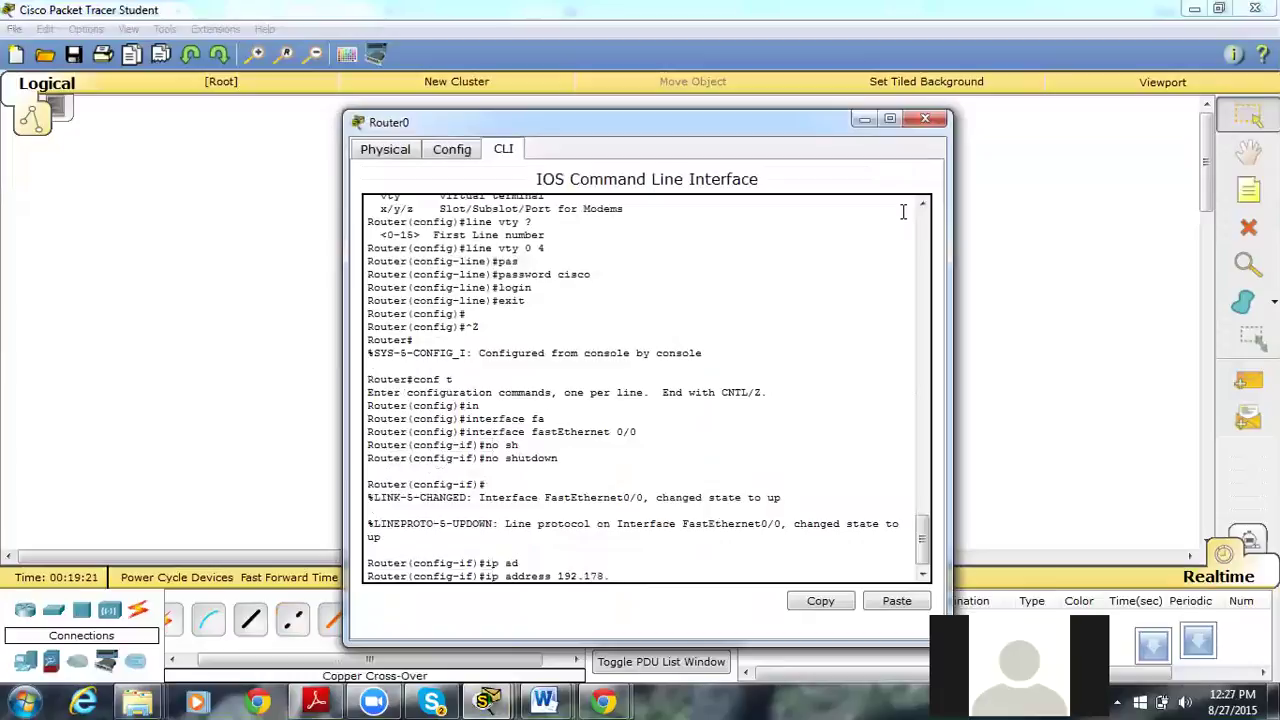
pyautogui.write('1.1 255.255.255.0')
pyautogui.press('Return')
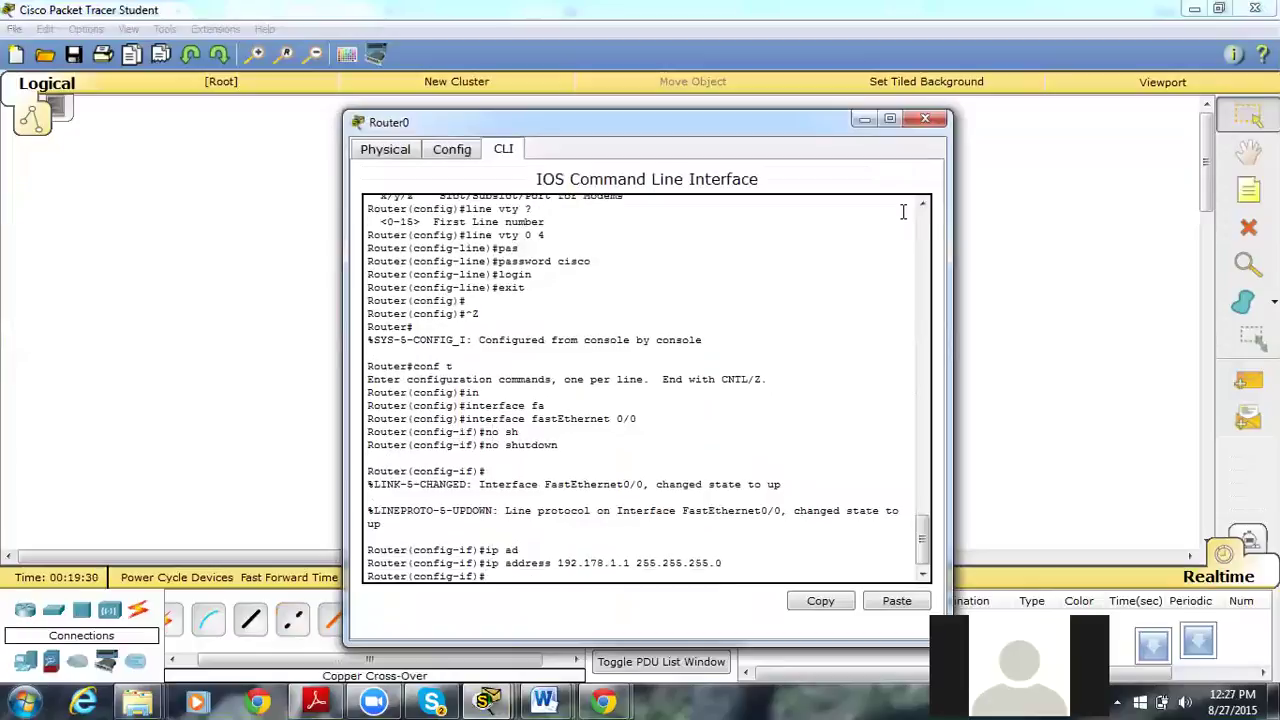
pyautogui.hotkey('ctrl', 'z')
pyautogui.click(1057, 272)
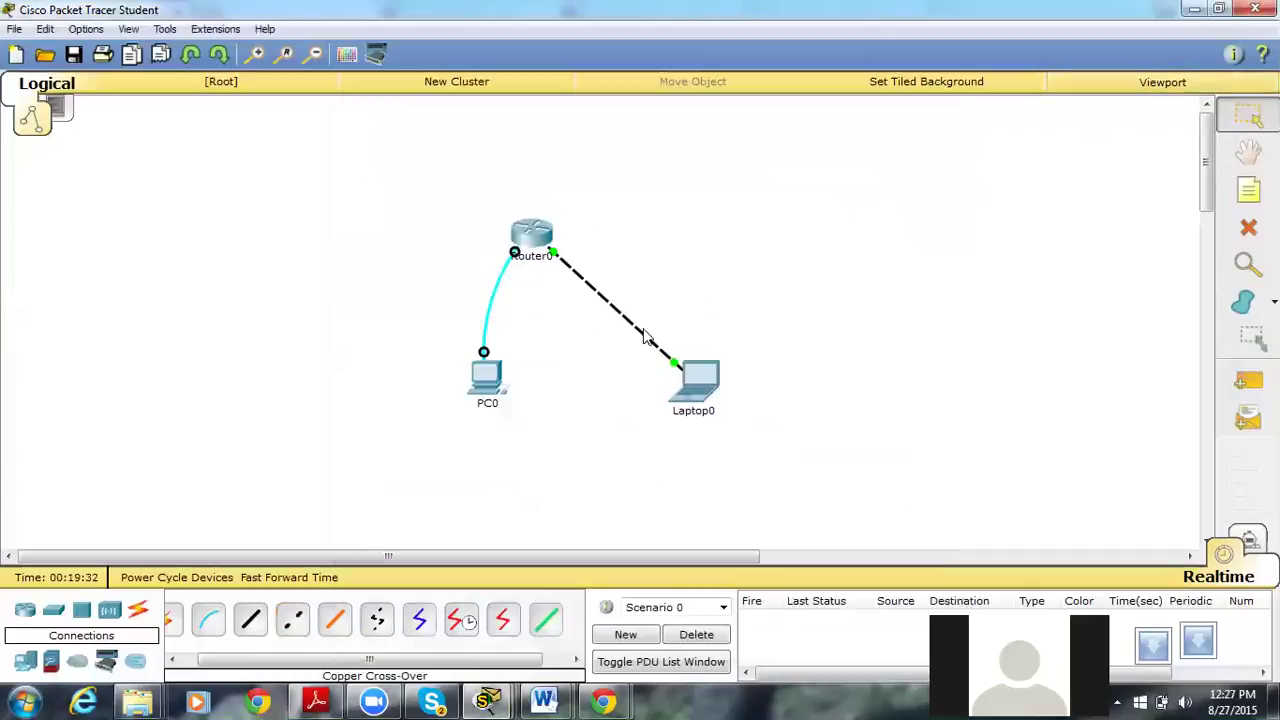
# Ping 192.168.1.1 from Laptop0's command prompt, getting request timeouts.
pyautogui.click(695, 382)
pyautogui.click(731, 212)
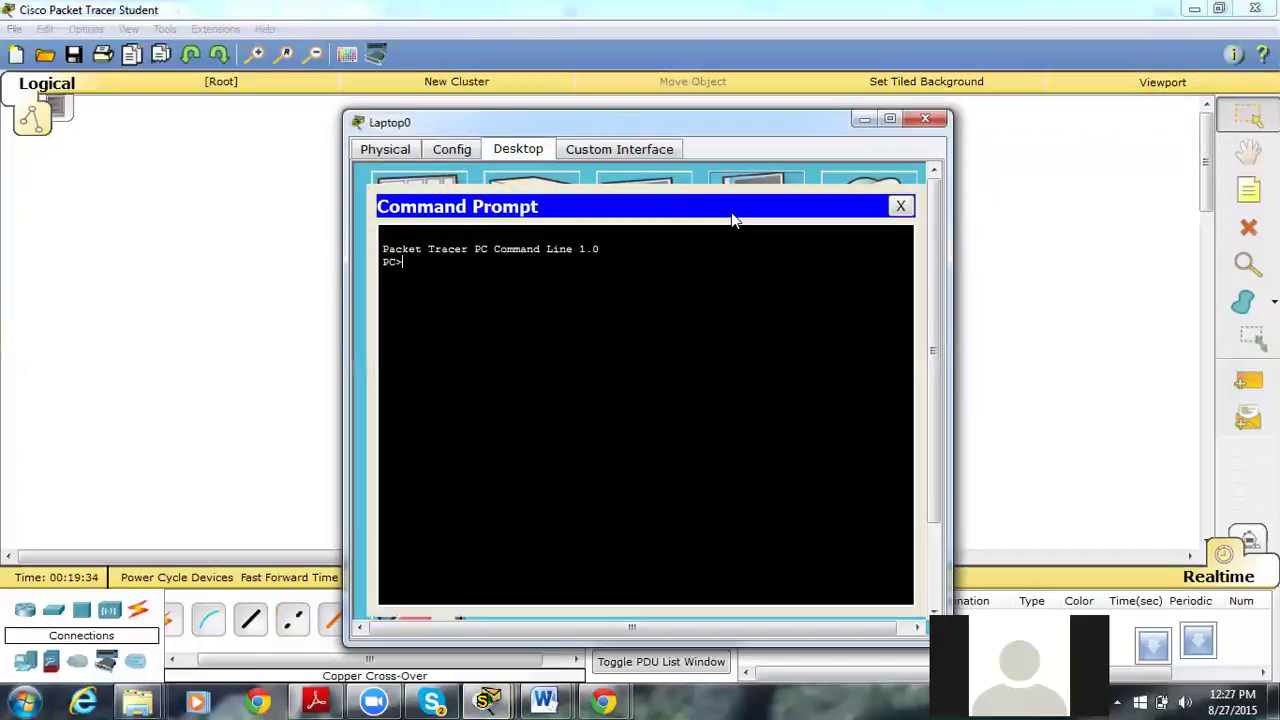
pyautogui.write('ping 192.168.')
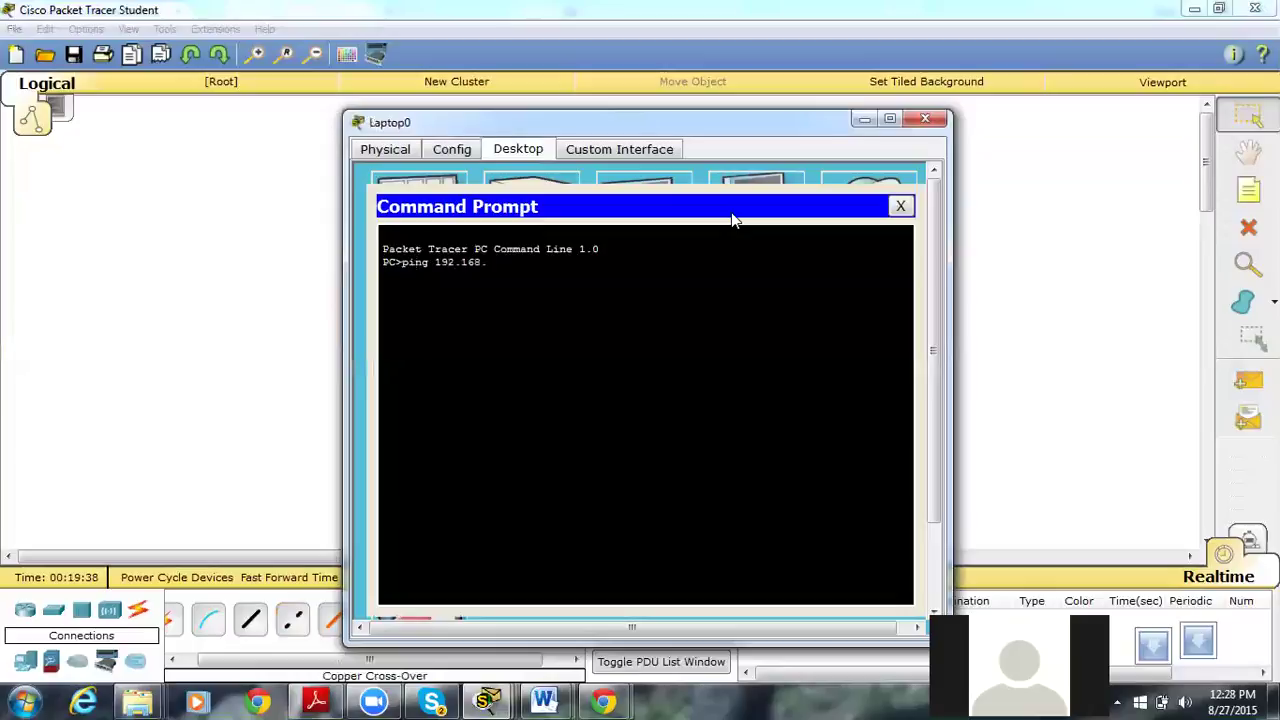
pyautogui.write('1.1')
pyautogui.press('Return')
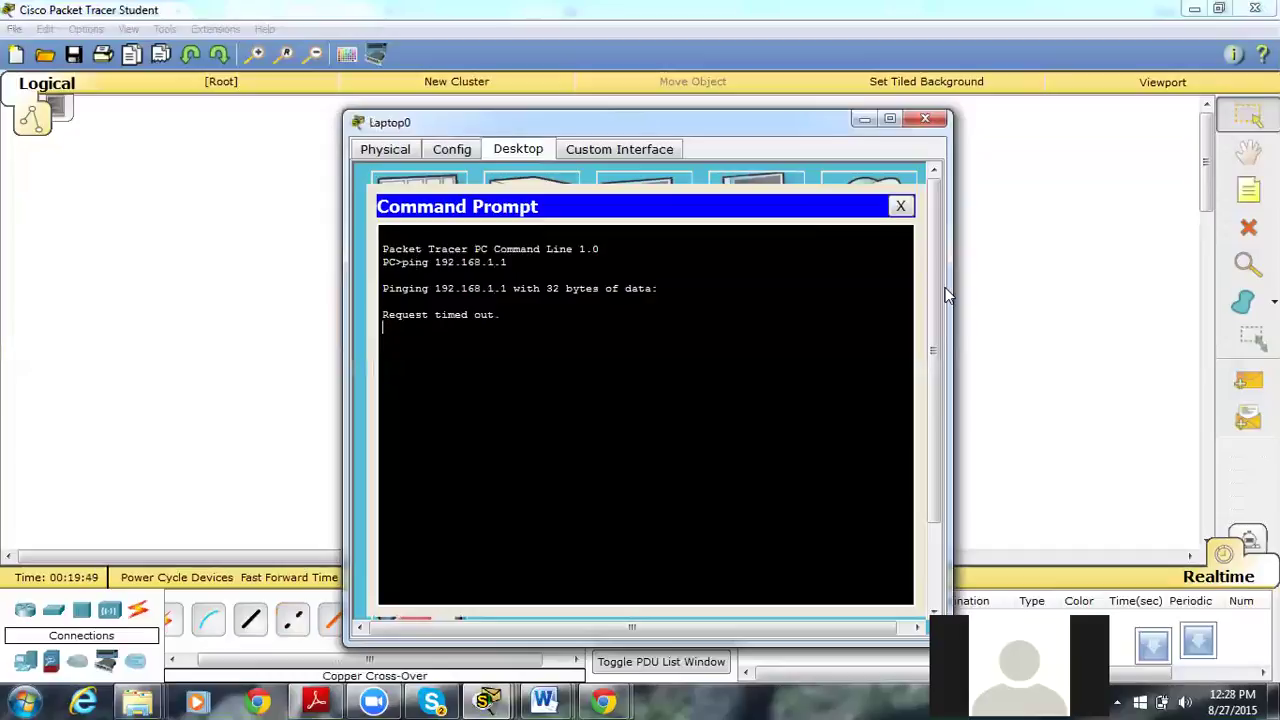
pyautogui.click(900, 207)
# Set Laptop0 to static IP 192.168.1.2 with mask 255.255.255.0.
pyautogui.click(411, 231)
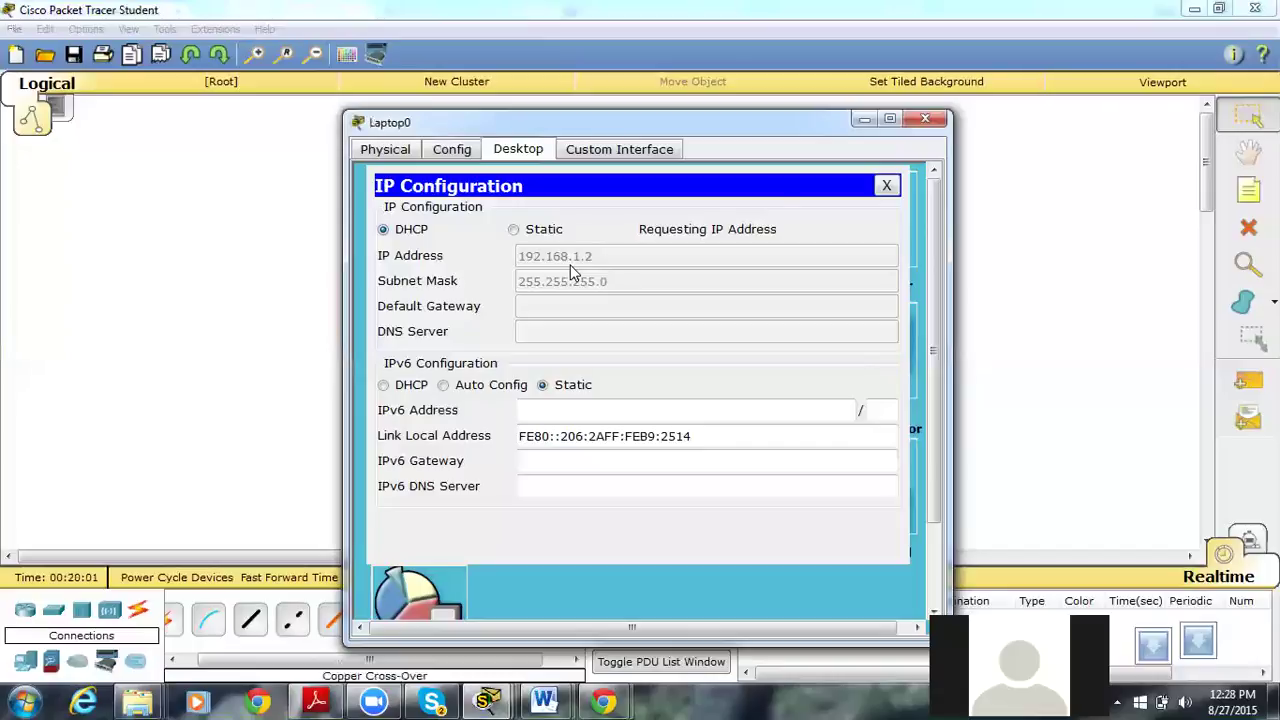
pyautogui.click(514, 231)
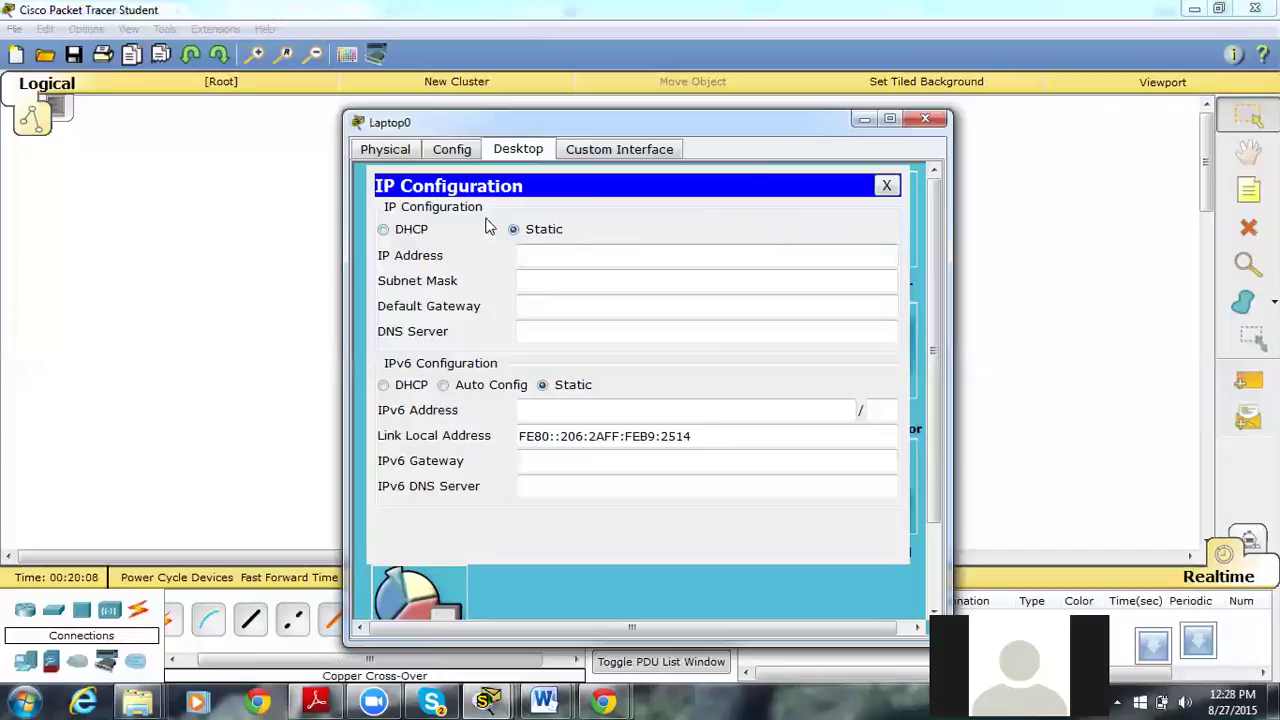
pyautogui.write('192.168.1.2')
pyautogui.press('Tab')
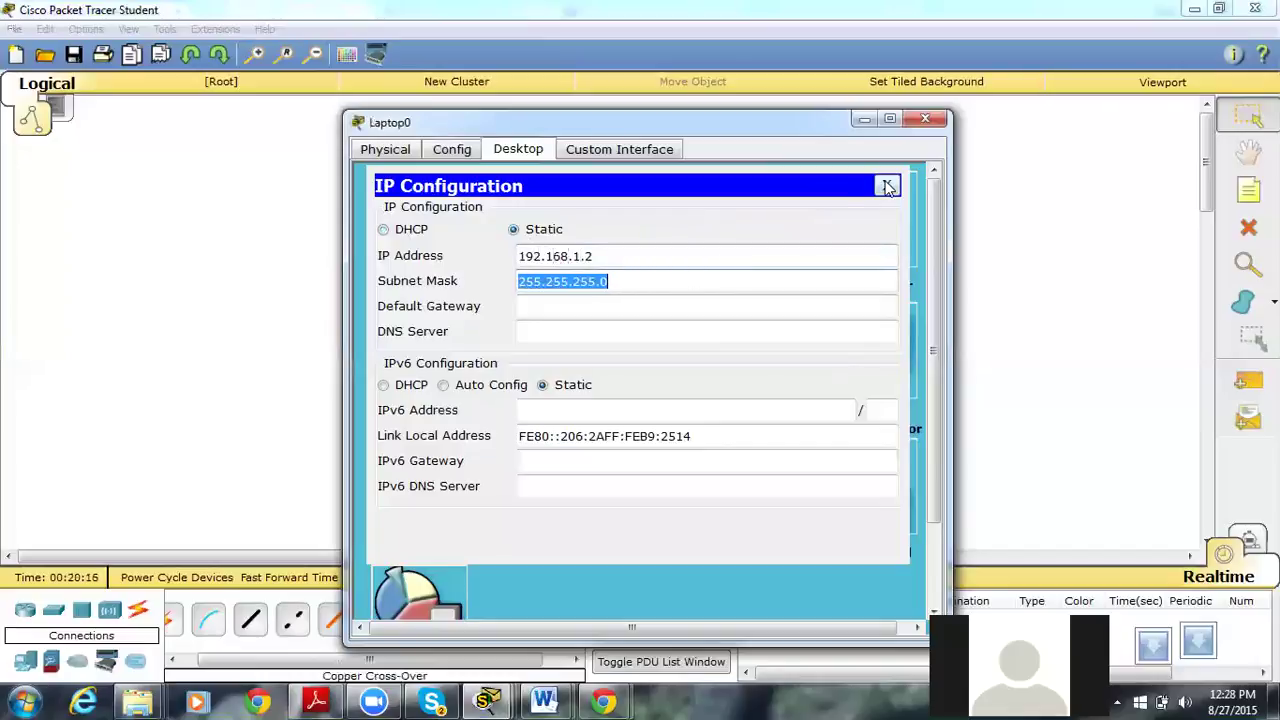
pyautogui.click(888, 187)
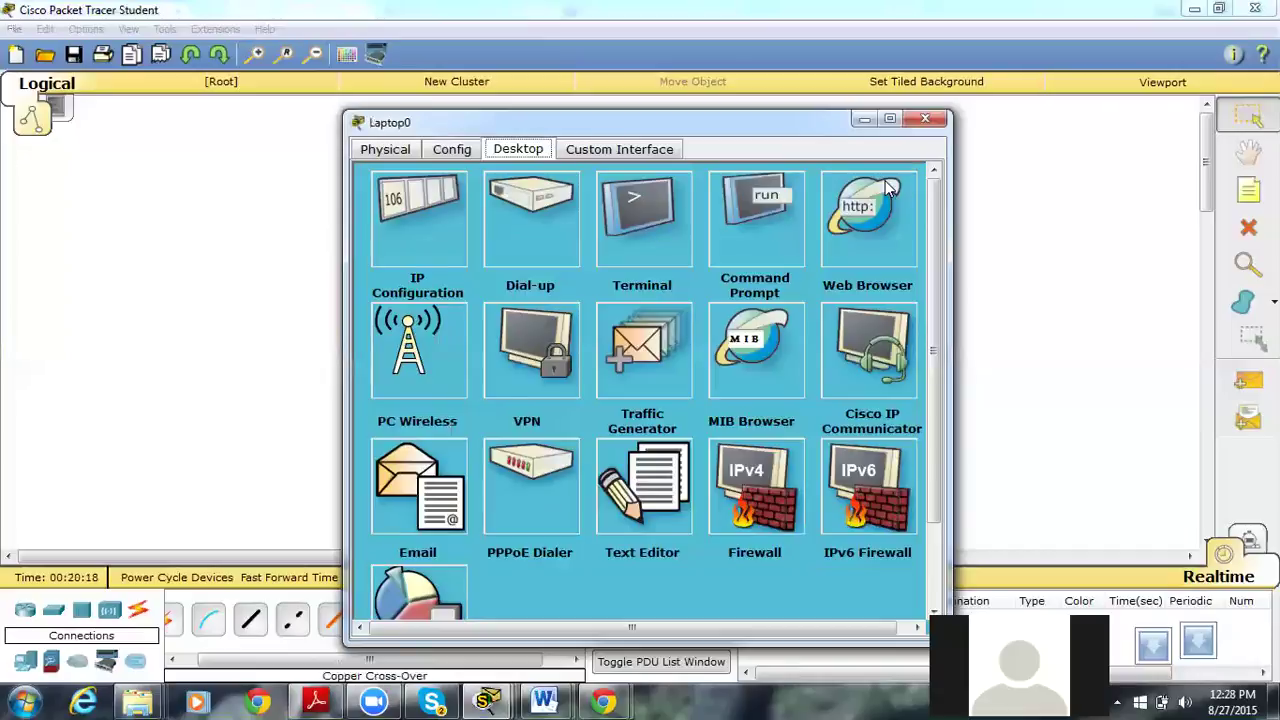
# Show Router0's running config, confirming Fa0/0 at 192.178.1.1, then close Router0's window.
pyautogui.click(925, 119)
pyautogui.click(525, 228)
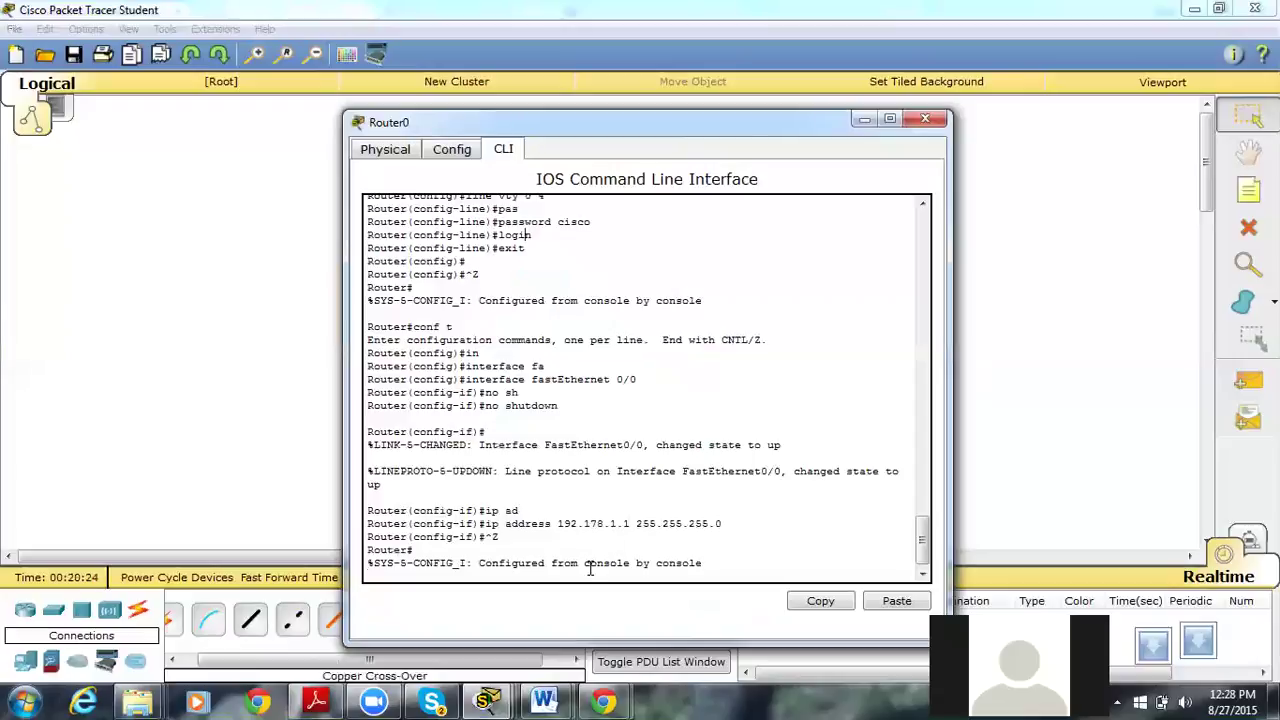
pyautogui.press('Return')
pyautogui.write('sh run')
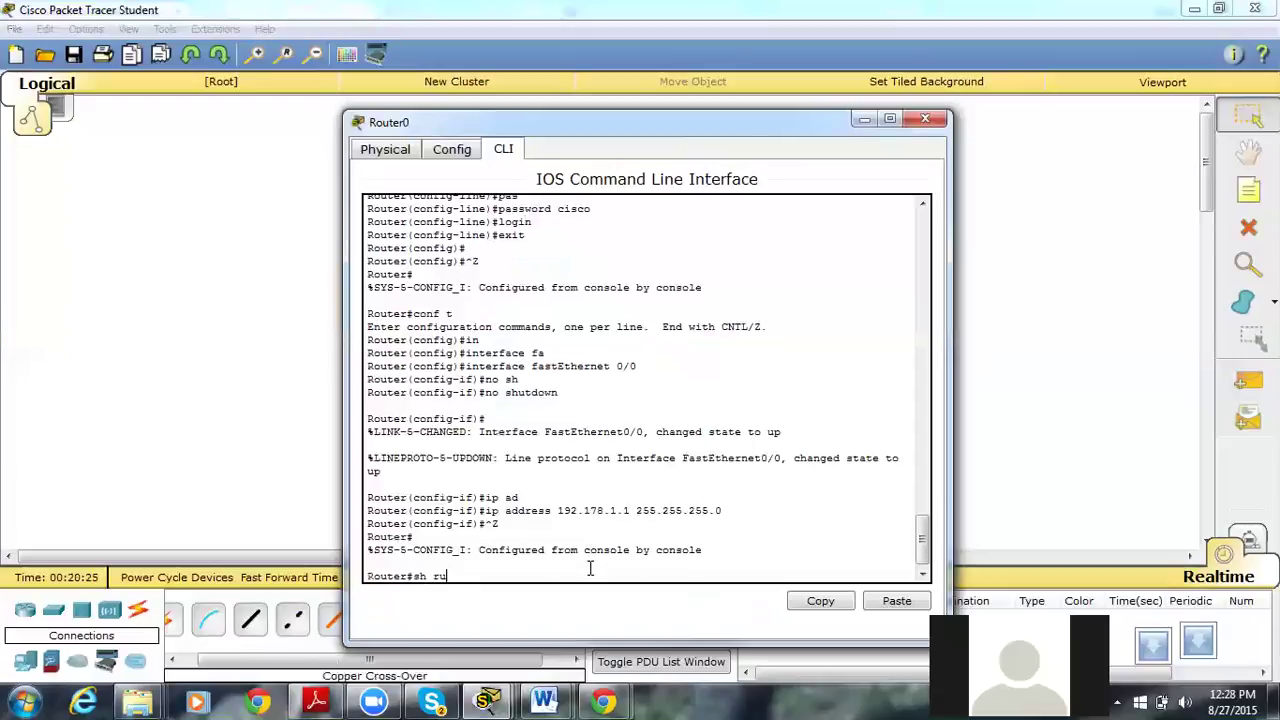
pyautogui.press('Return')
pyautogui.press('space')
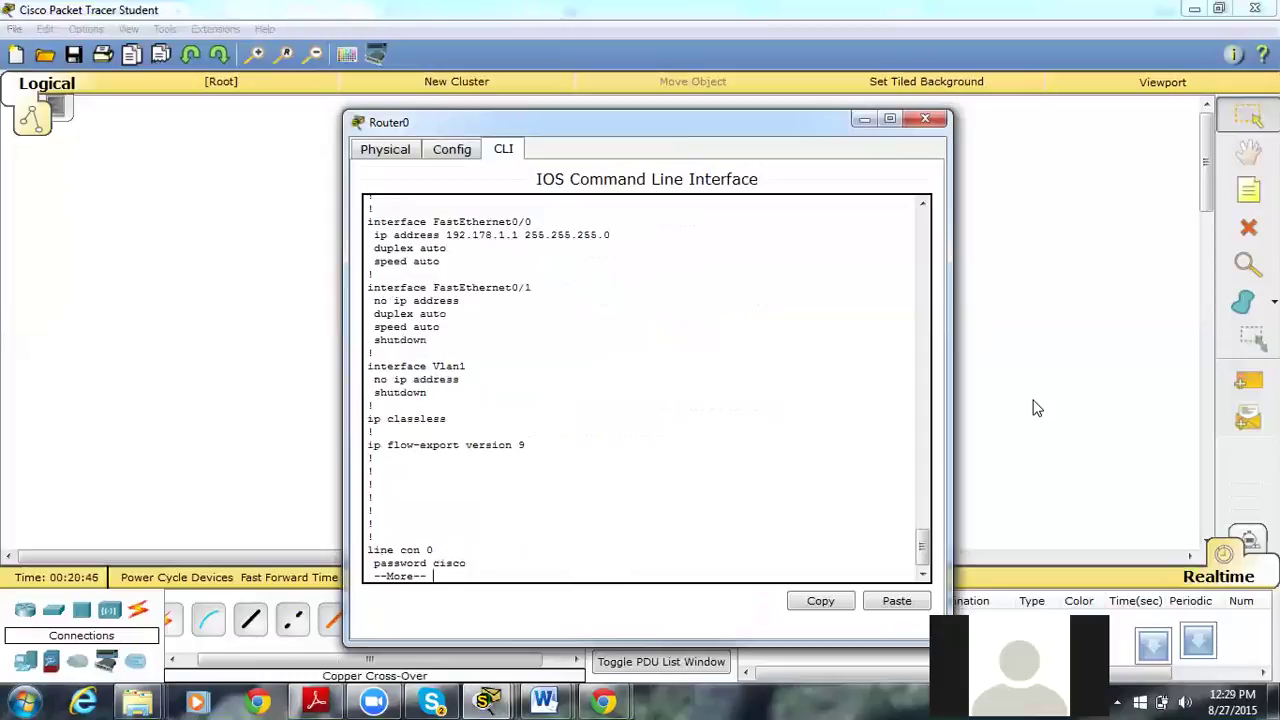
pyautogui.hotkey('alt', 'F4')
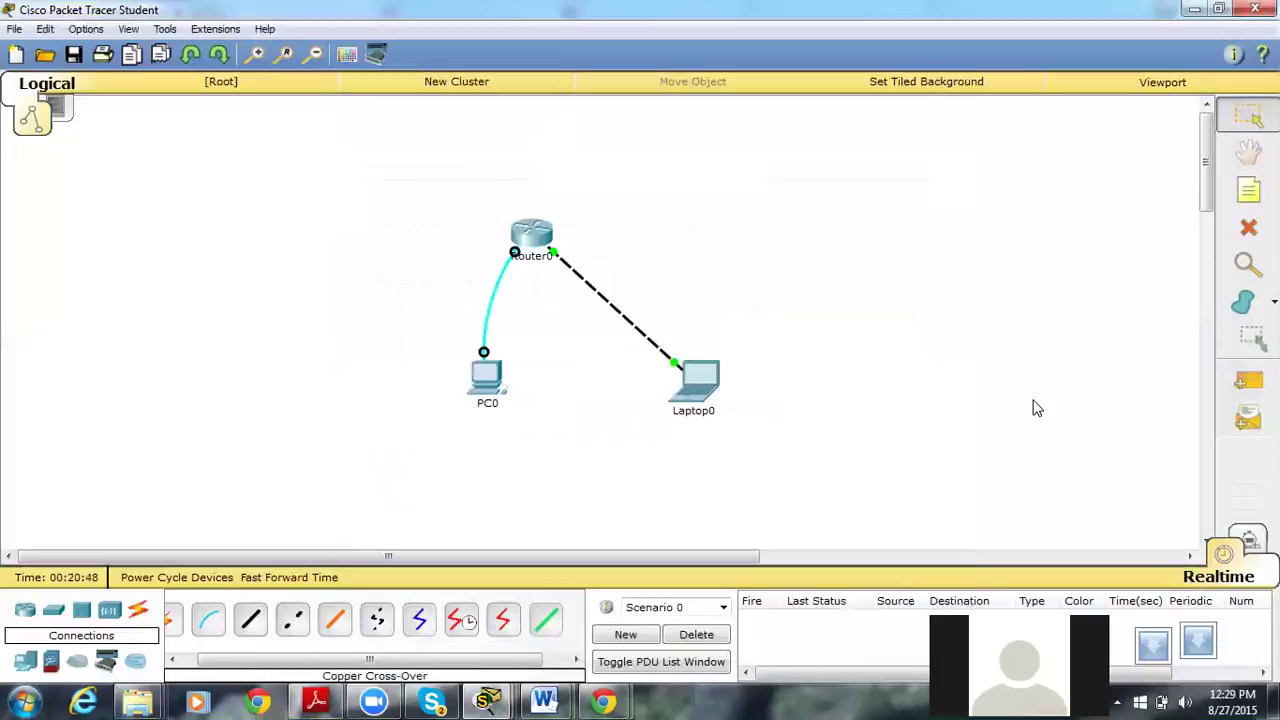
# Change Laptop0's IP address from 192.168.1.2 to 192.178.1.2.
pyautogui.click(686, 371)
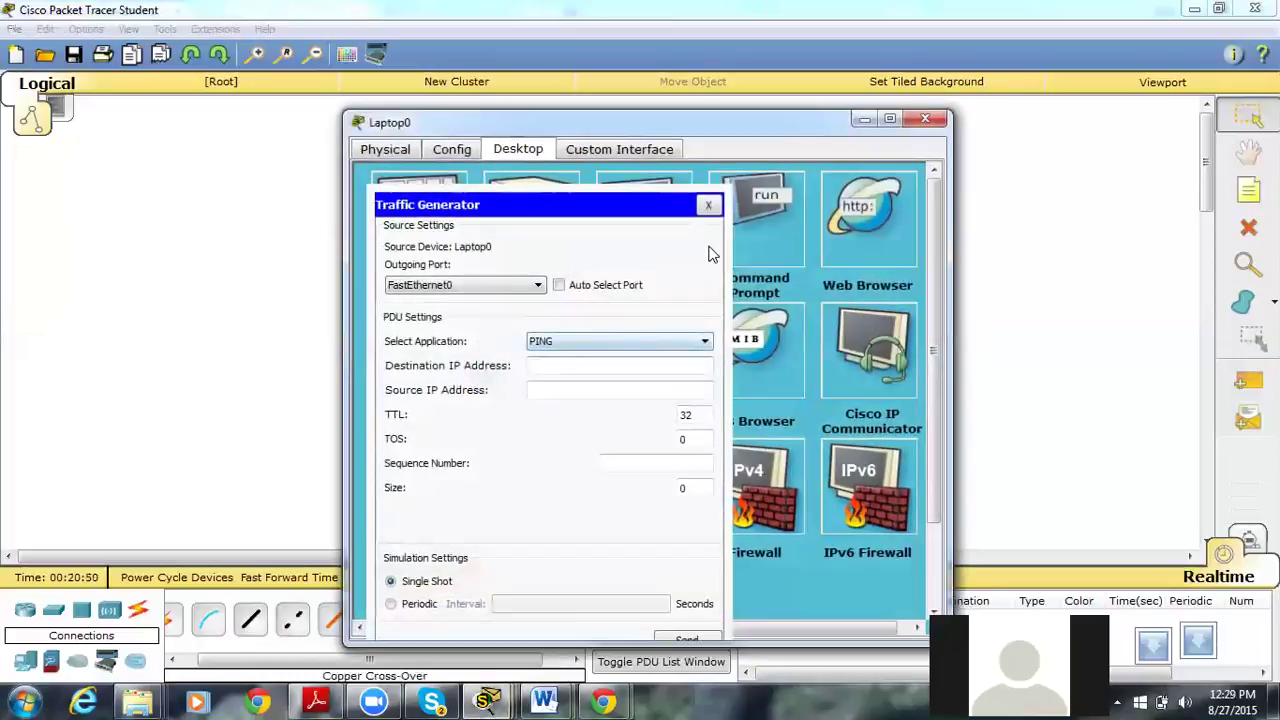
pyautogui.click(711, 208)
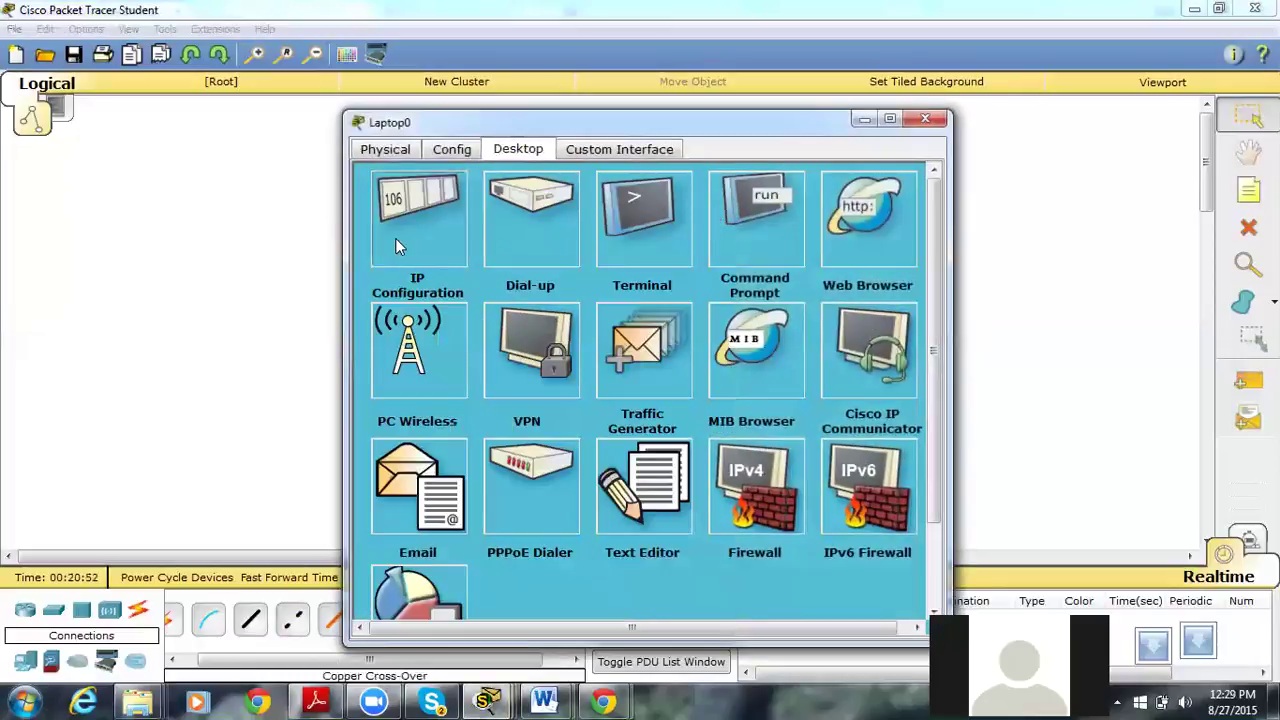
pyautogui.click(395, 238)
pyautogui.click(566, 256)
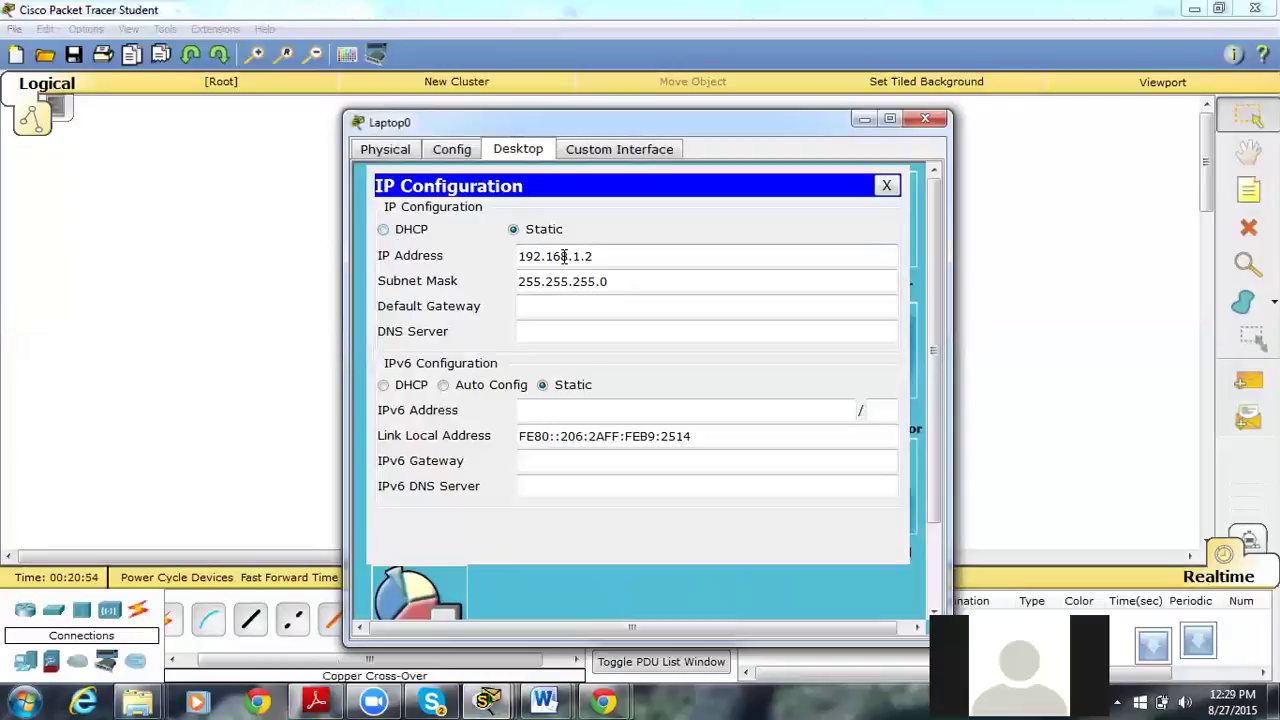
pyautogui.press('BackSpace')
pyautogui.press('BackSpace')
pyautogui.press('BackSpace')
pyautogui.write('178')
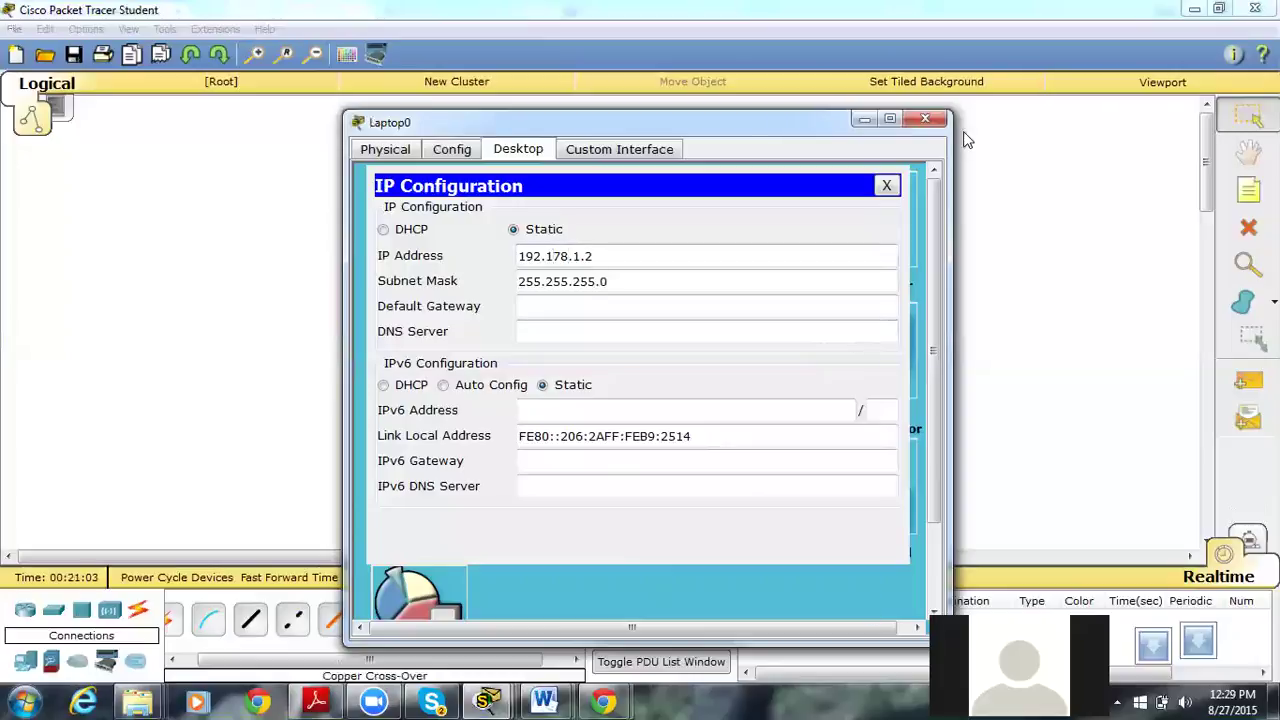
# Close Laptop0 and briefly check Router0's command line.
pyautogui.click(921, 122)
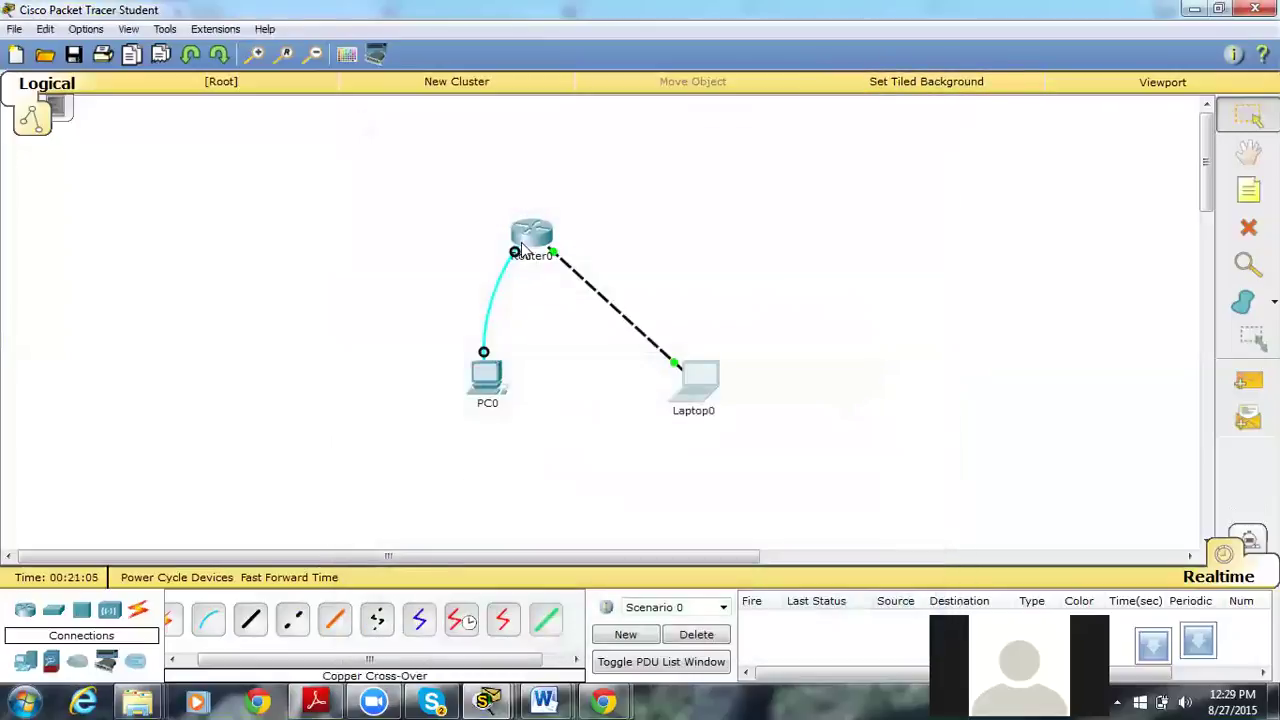
pyautogui.click(523, 238)
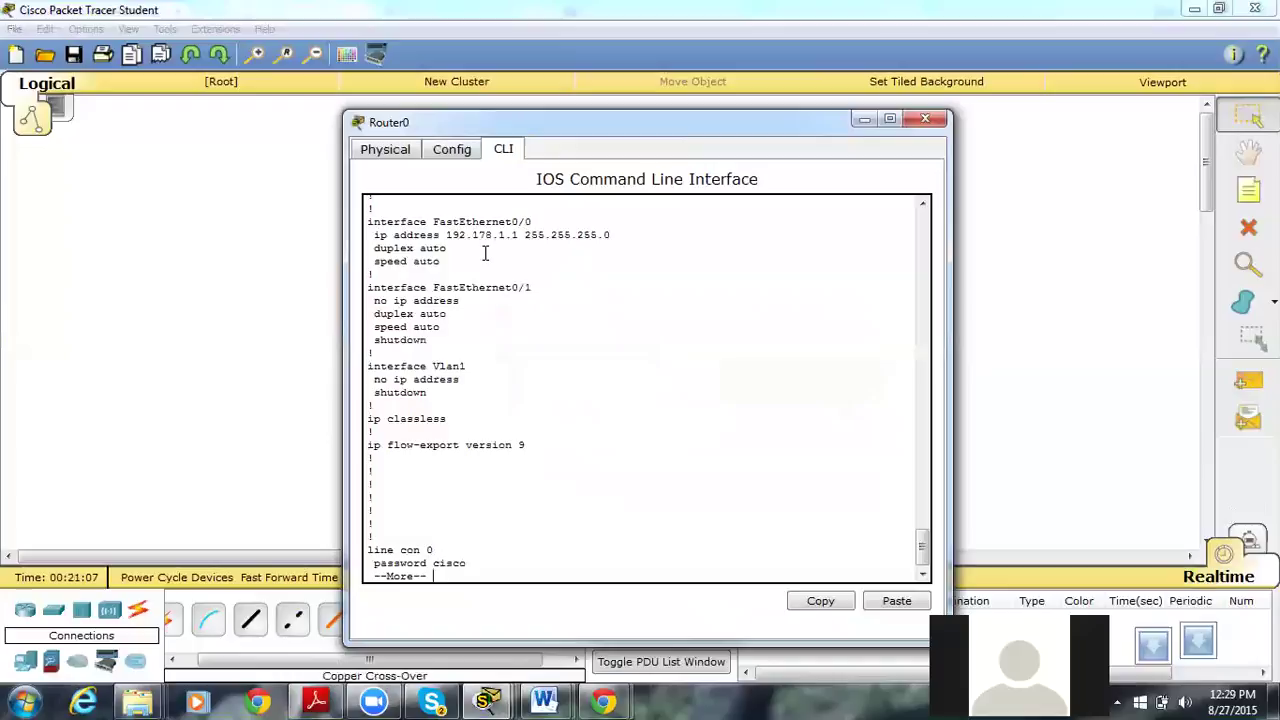
pyautogui.hotkey('alt', 'F4')
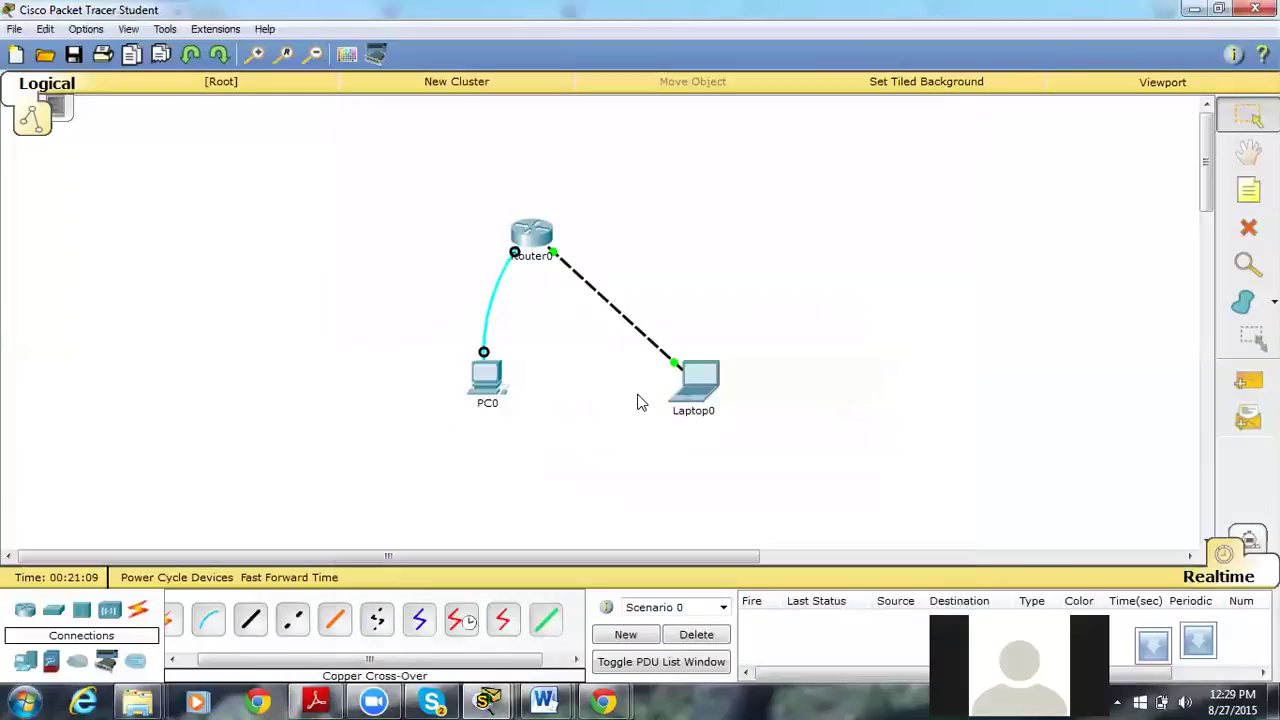
# Ping 192.178.1.1 from Laptop0 by editing the previous ping command.
pyautogui.click(692, 395)
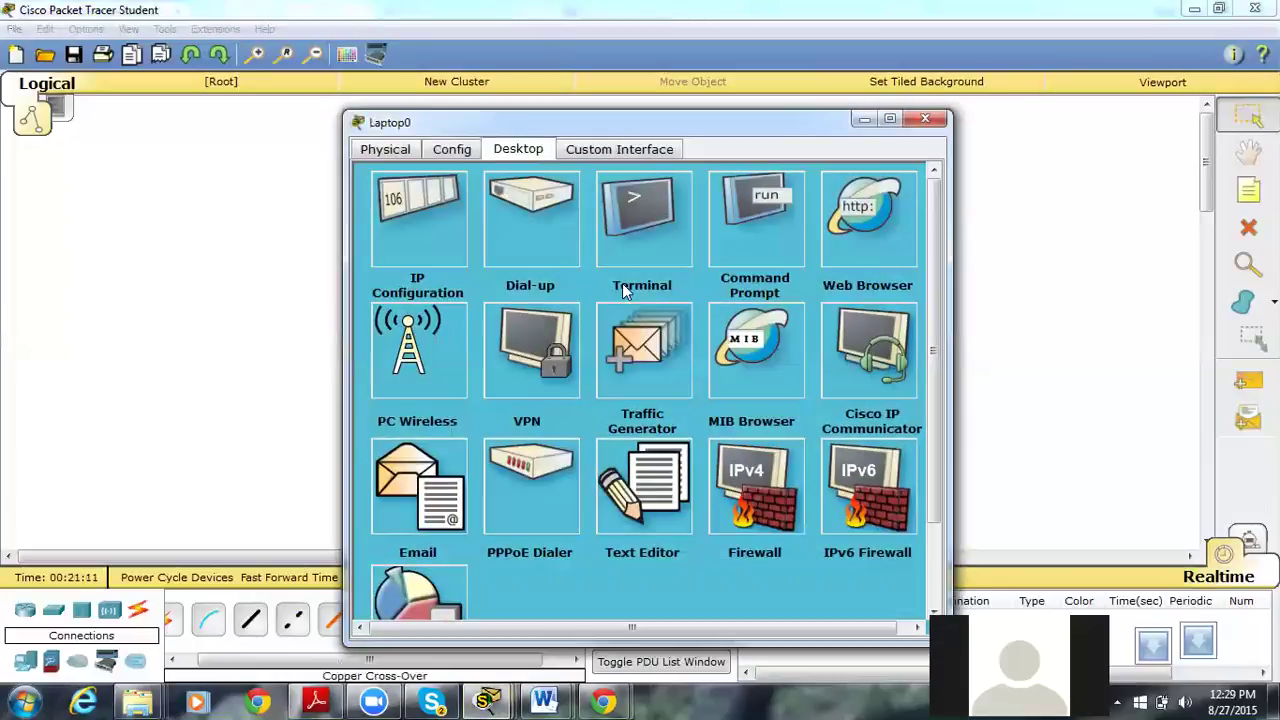
pyautogui.click(712, 230)
pyautogui.press('Up')
pyautogui.press('BackSpace')
pyautogui.press('BackSpace')
pyautogui.press('BackSpace')
pyautogui.press('BackSpace')
pyautogui.press('BackSpace')
pyautogui.press('BackSpace')
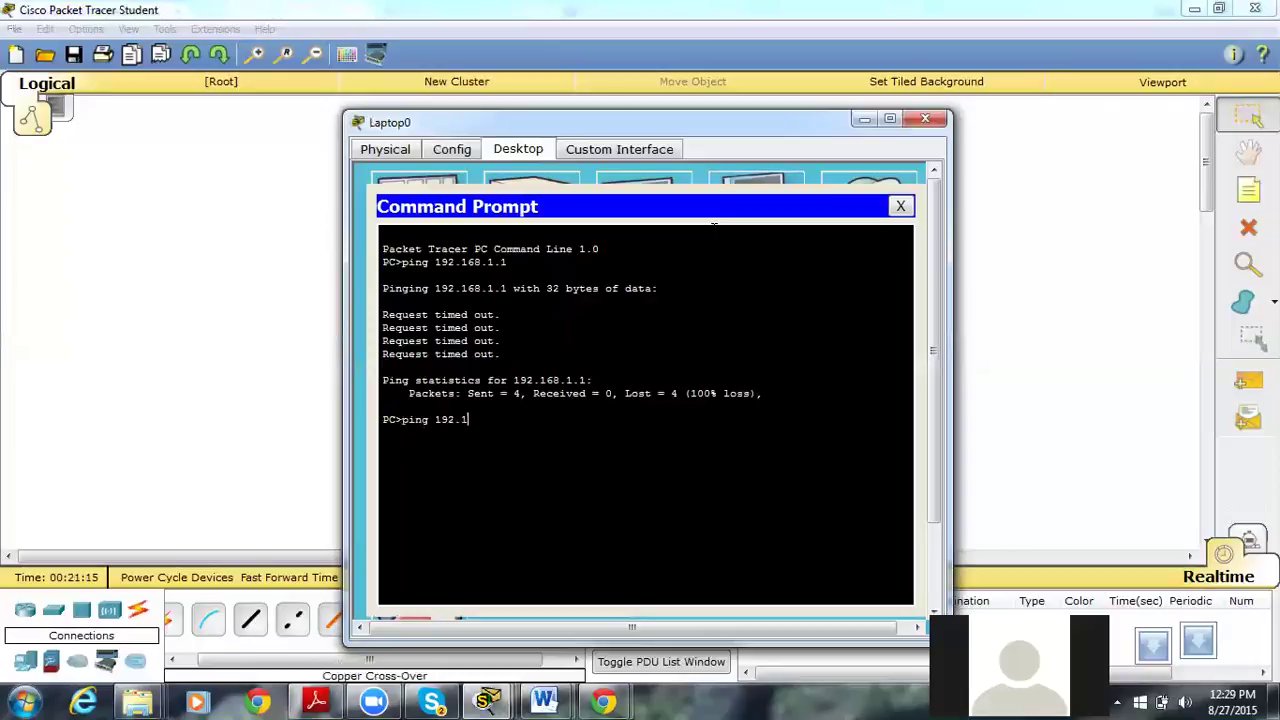
pyautogui.write('78.1')
pyautogui.write('.1')
pyautogui.press('Return')
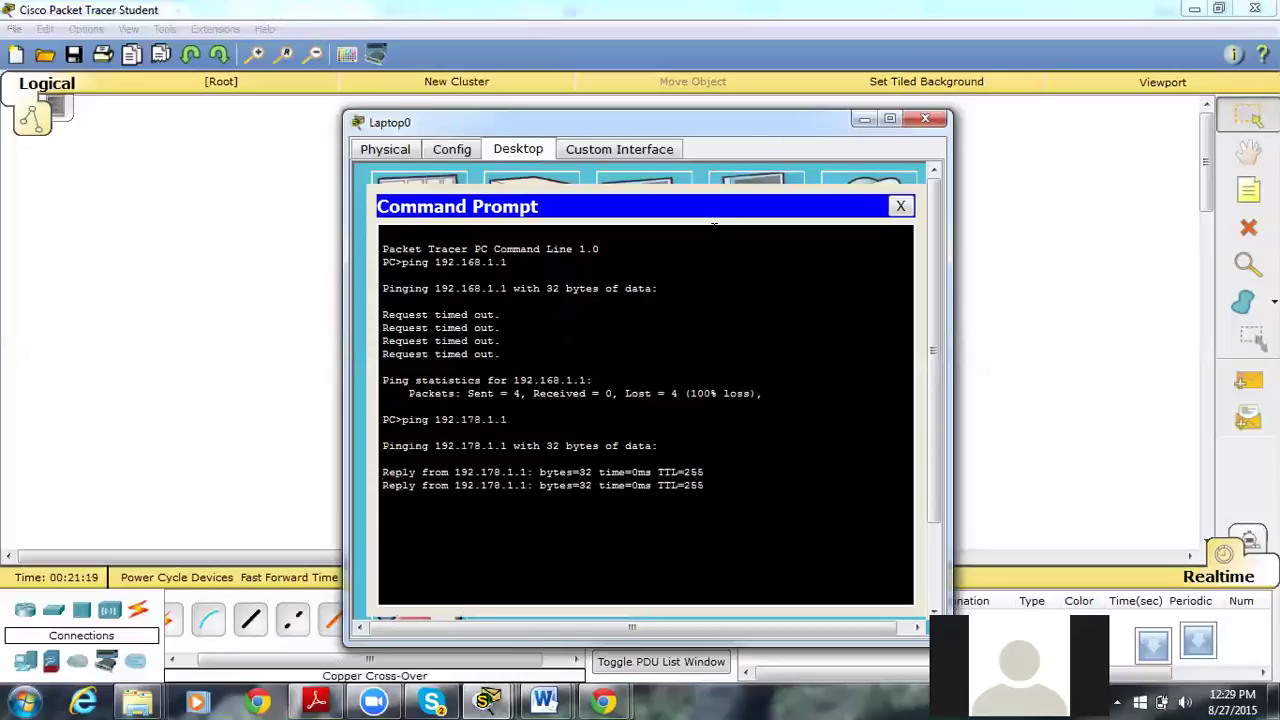